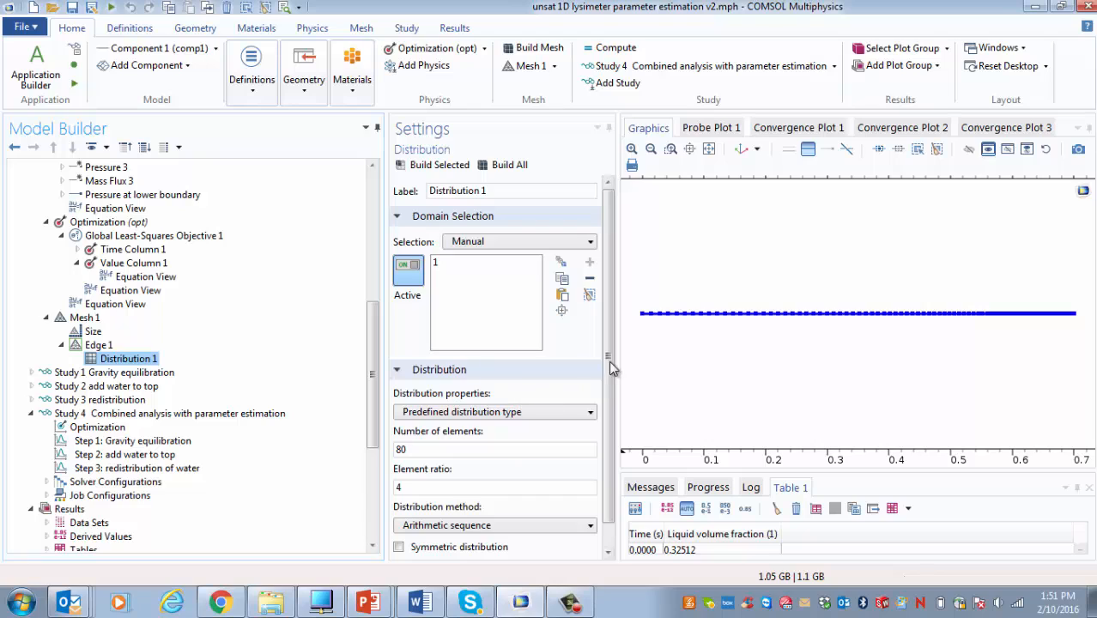
Step: Examine the Distribution 1 mesh settings and the element spacing near the 0.7 end of the line
scroll(609, 361, down, 1)
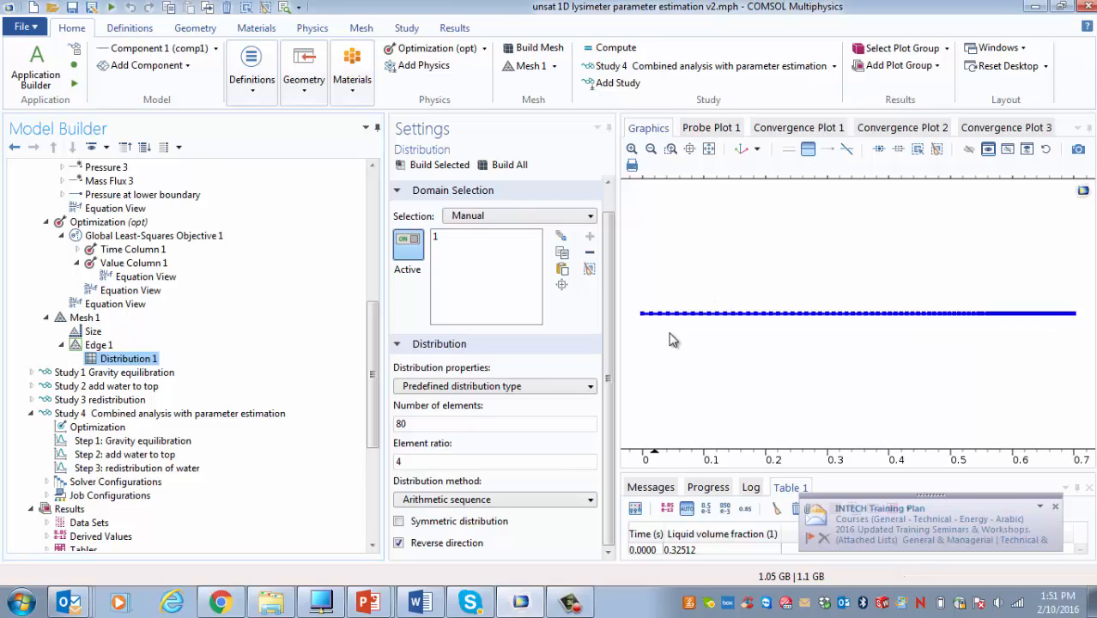
click(671, 149)
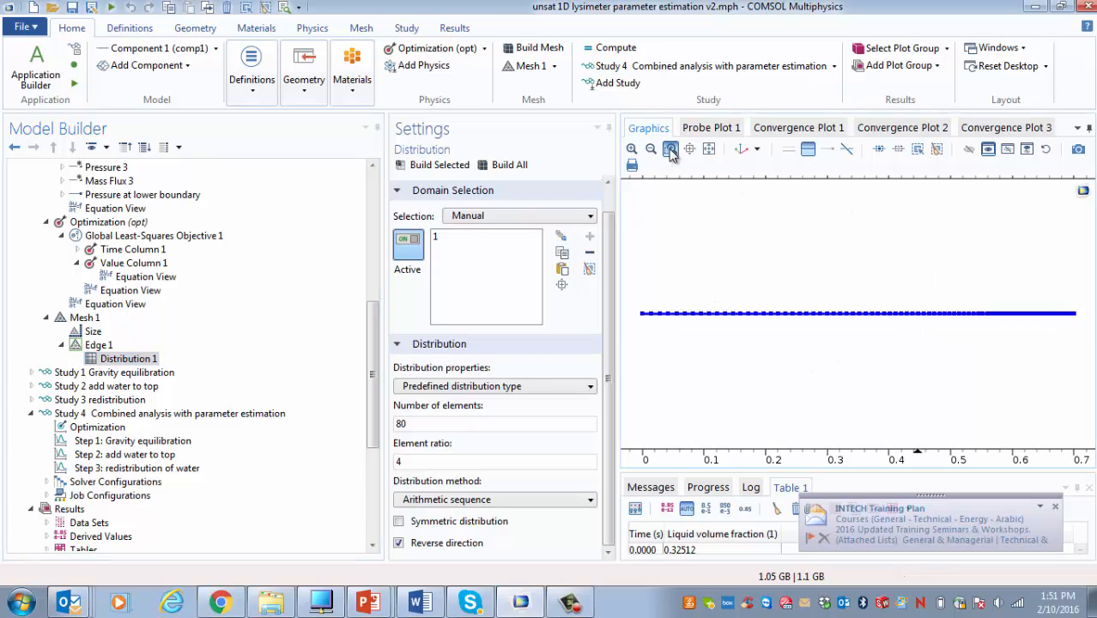
drag(1020, 296, 1086, 340)
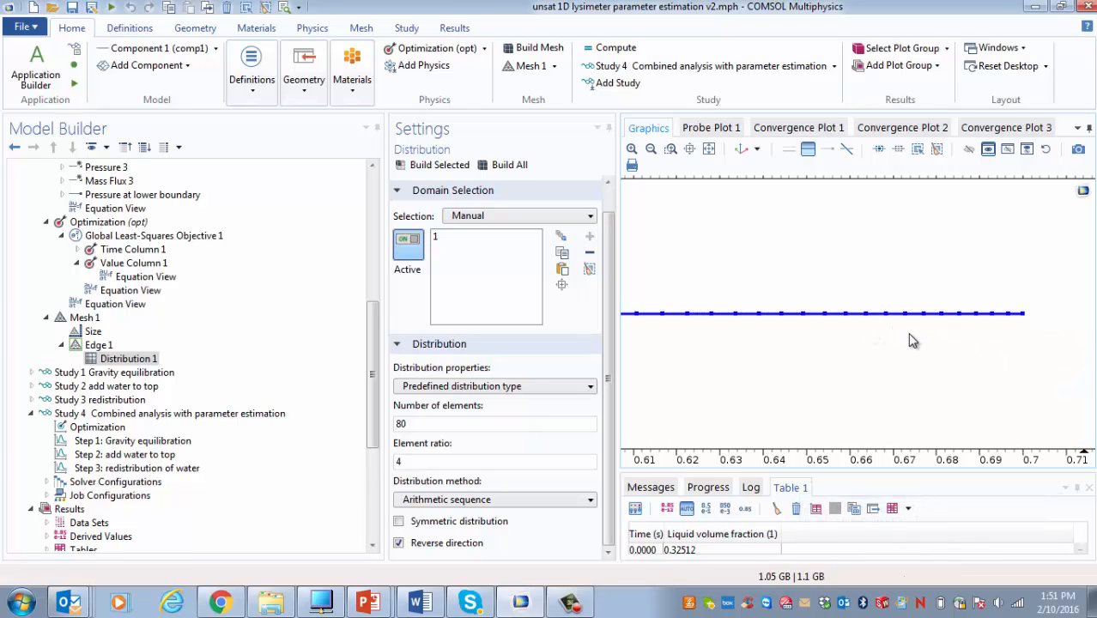
click(651, 149)
click(651, 149)
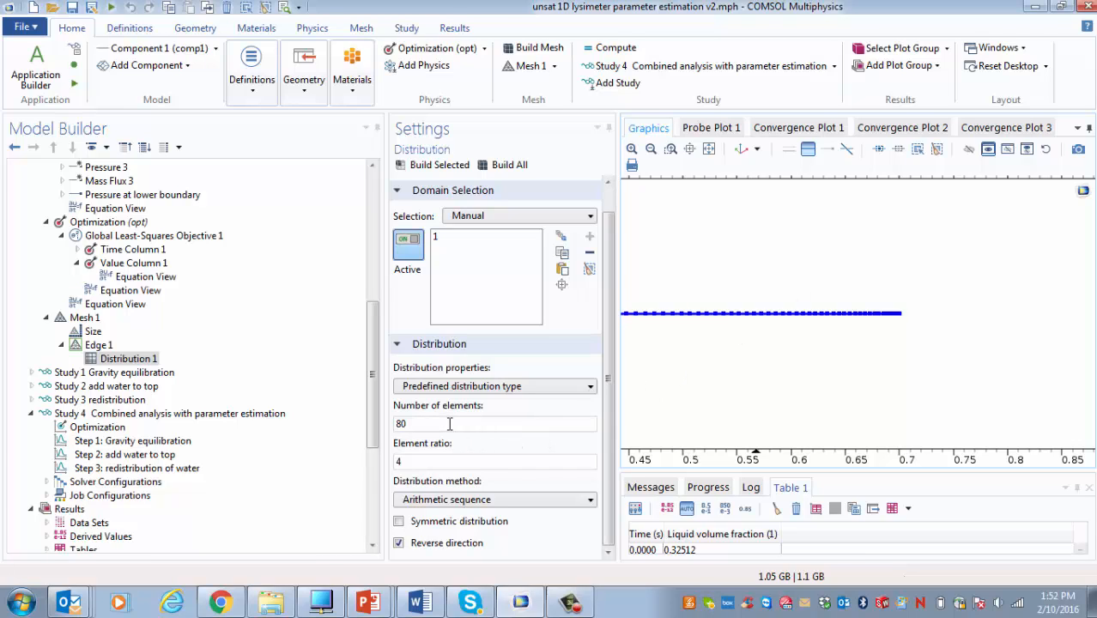
drag(414, 423, 394, 424)
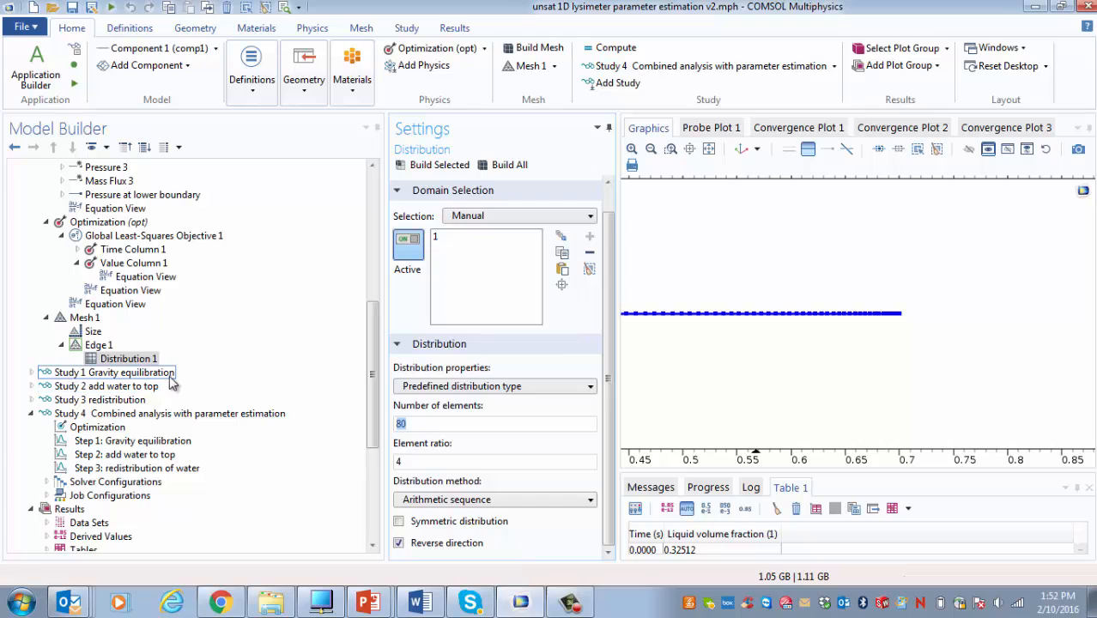
Step: Collapse Mesh 1 and look through the gravity equilibration, add water to top and redistribution studies
click(48, 318)
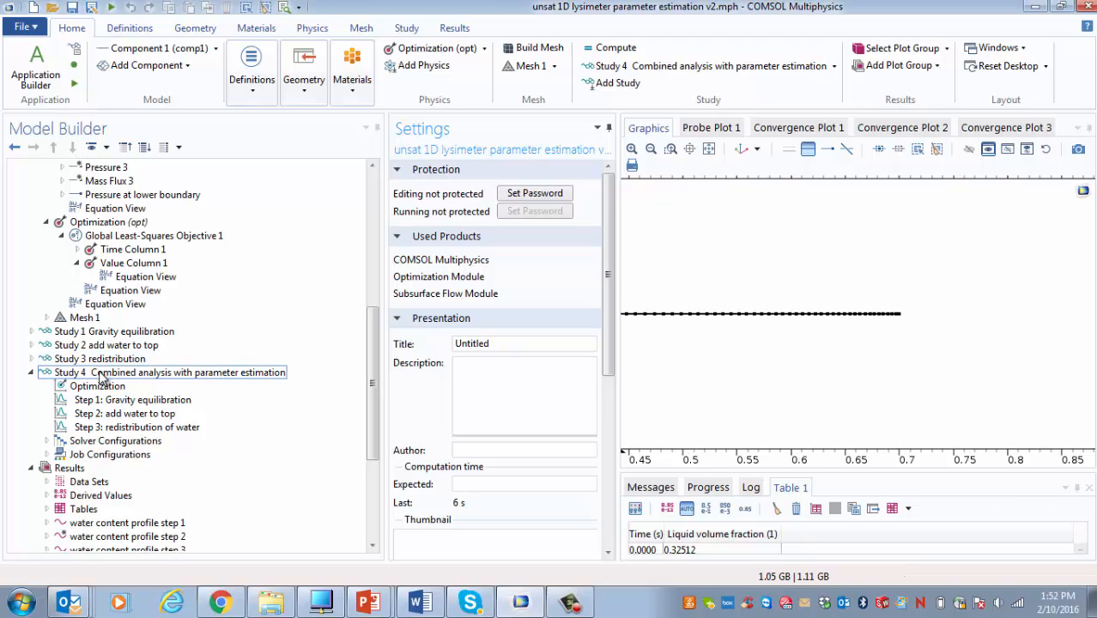
click(108, 332)
click(109, 346)
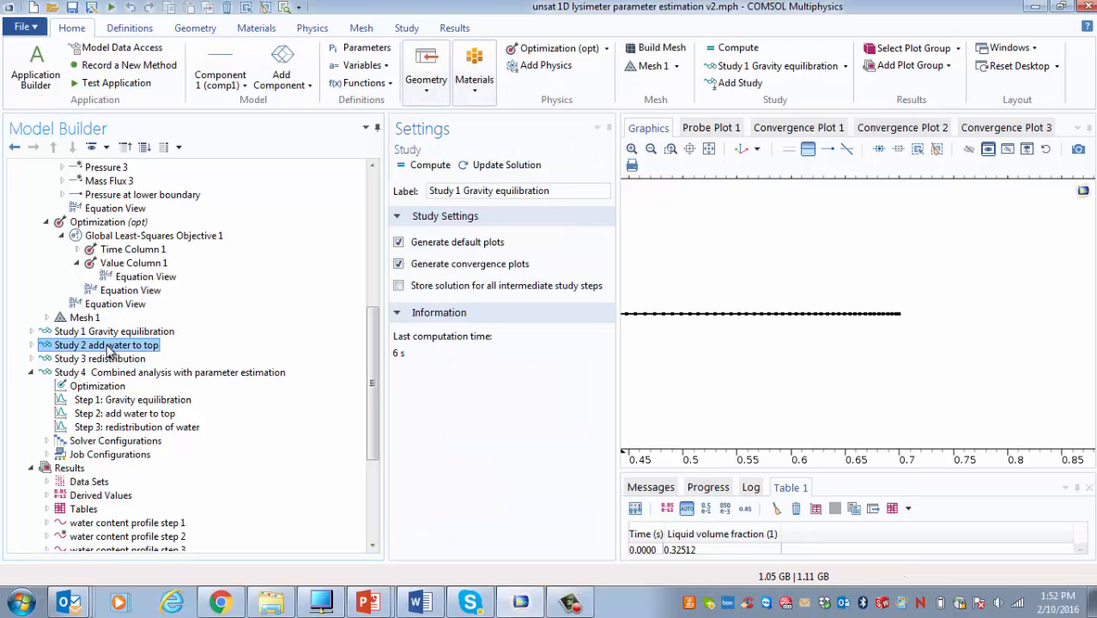
click(108, 359)
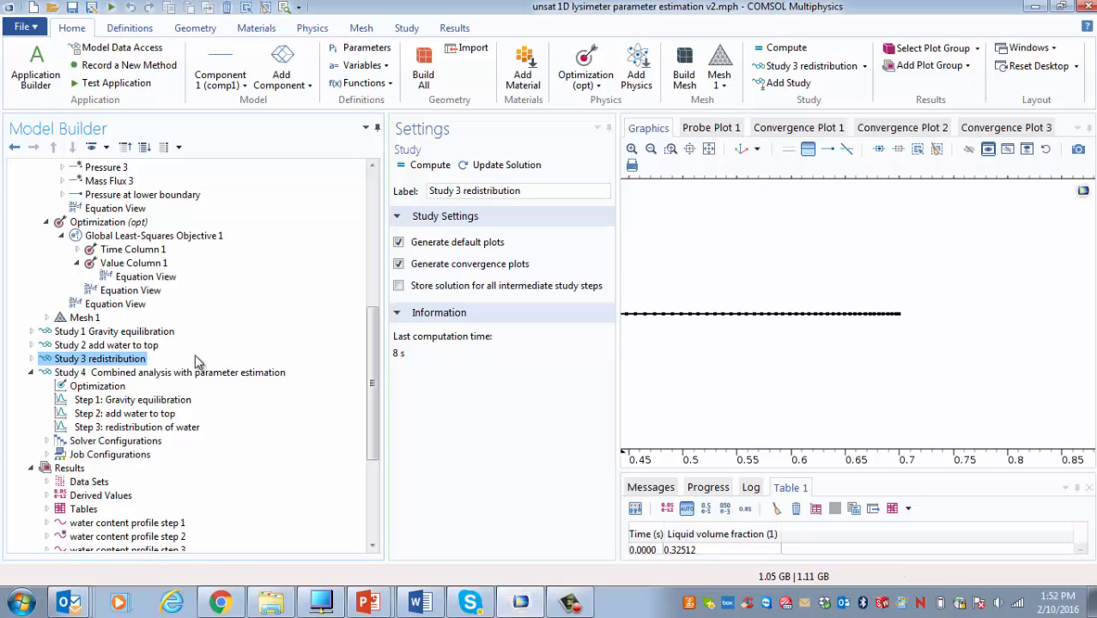
click(144, 333)
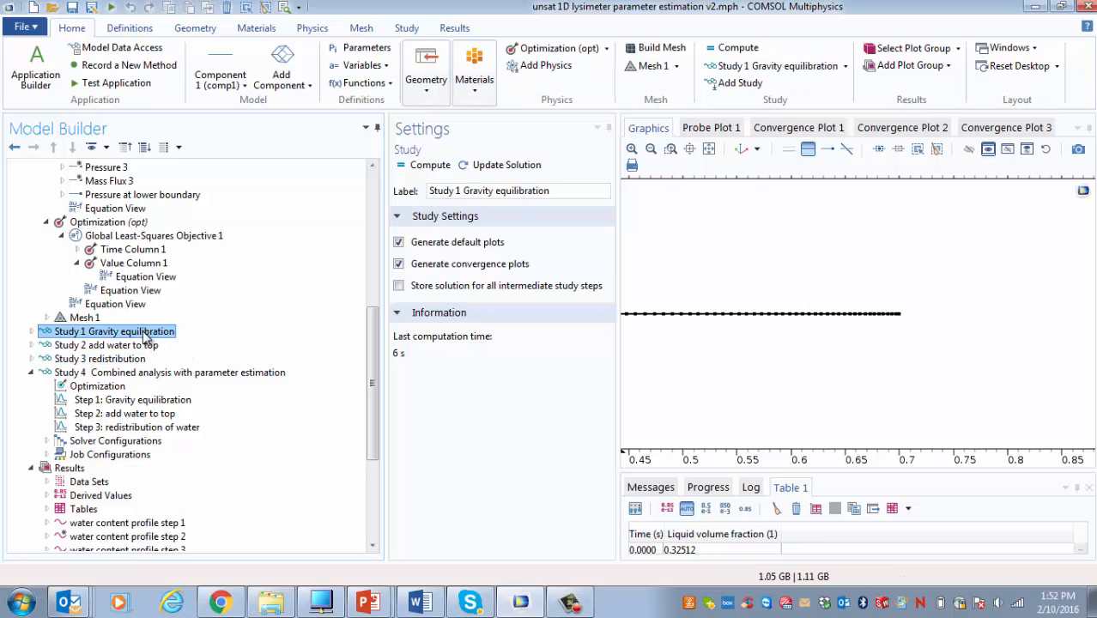
click(133, 346)
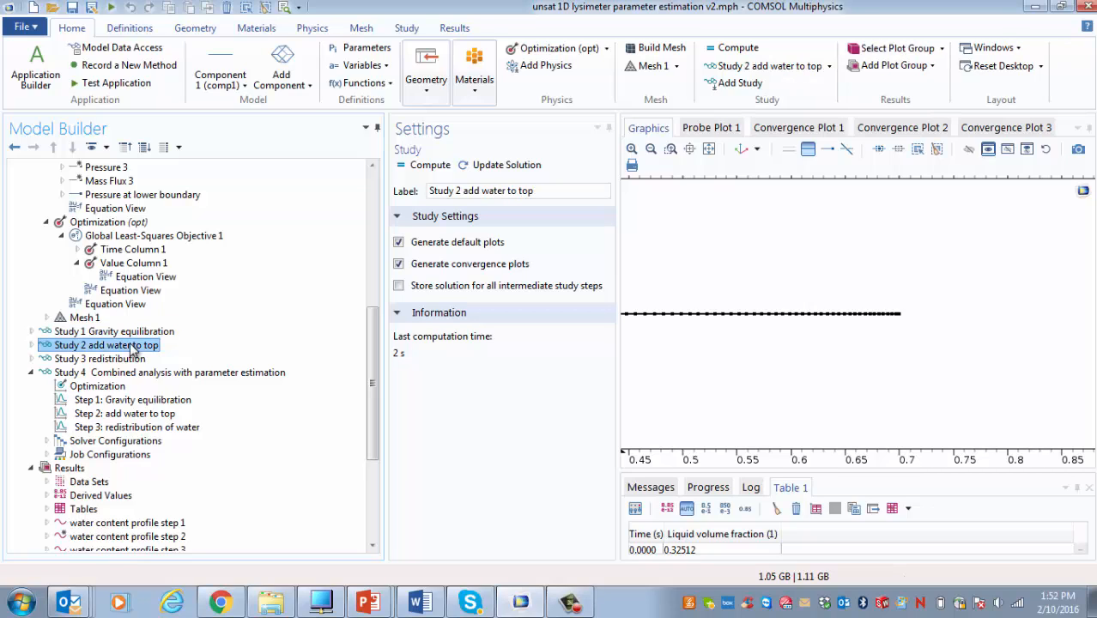
click(127, 359)
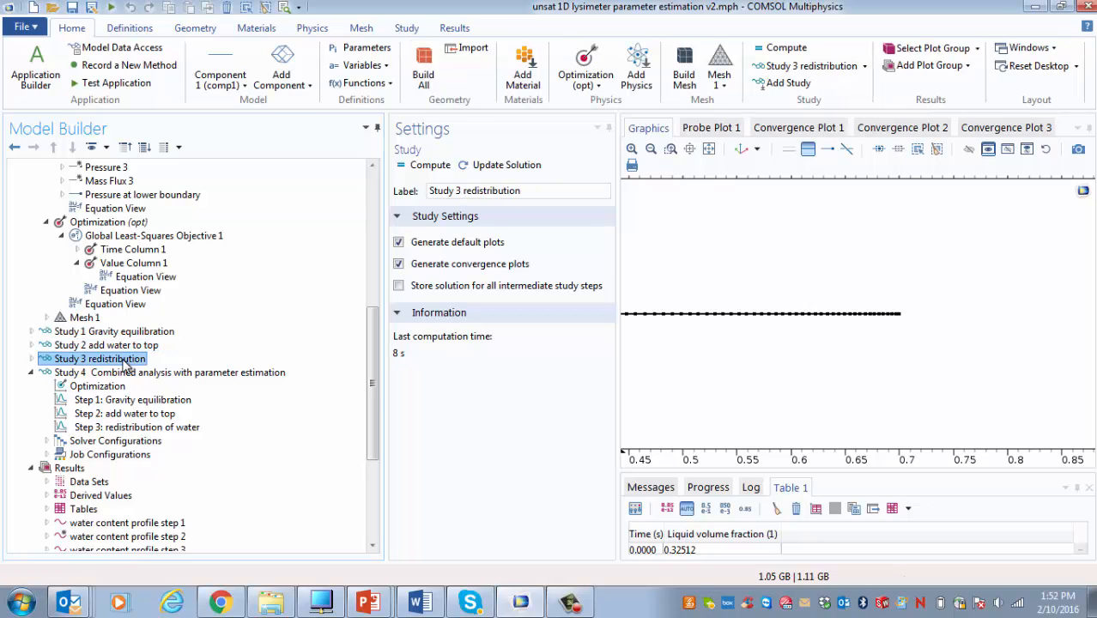
click(125, 332)
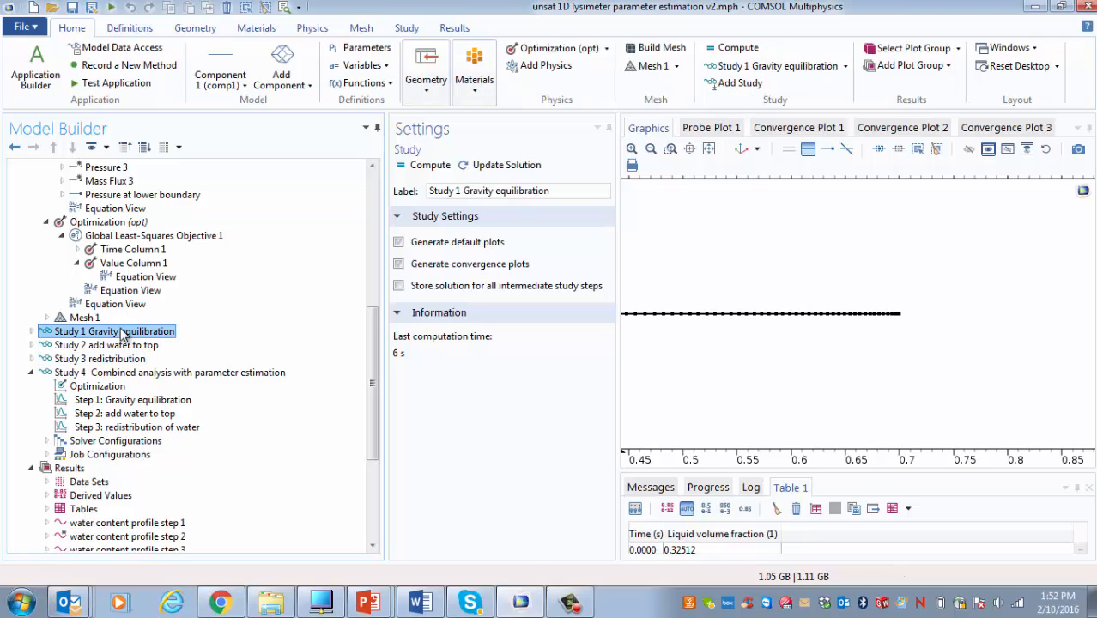
Step: Open the time-dependent step of Study 1 and inspect its output times and its Results While Solving options
click(31, 332)
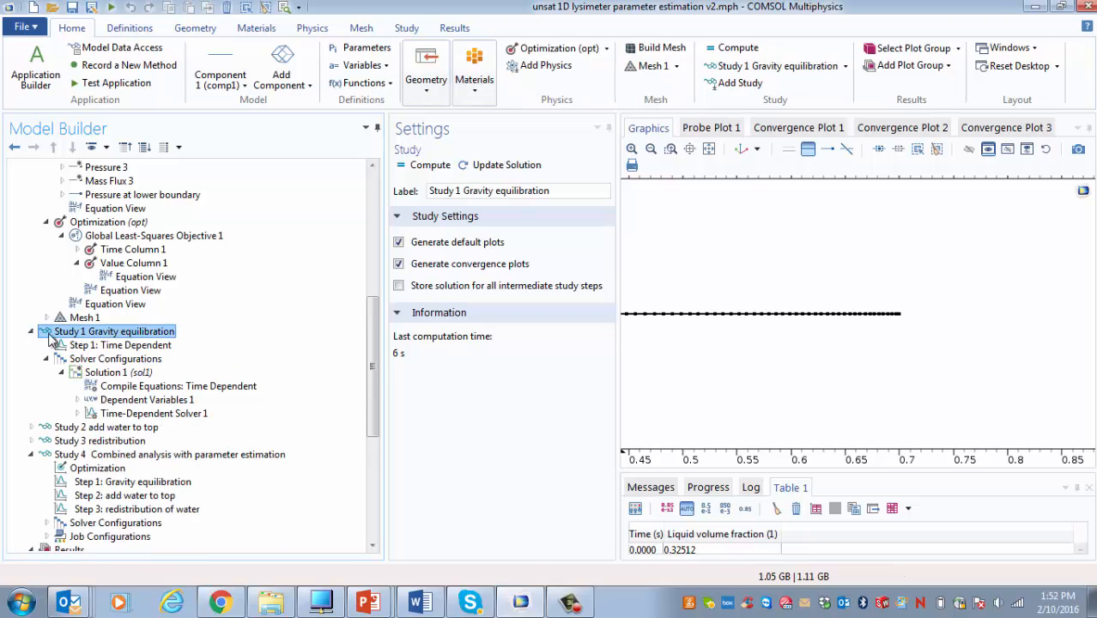
click(150, 345)
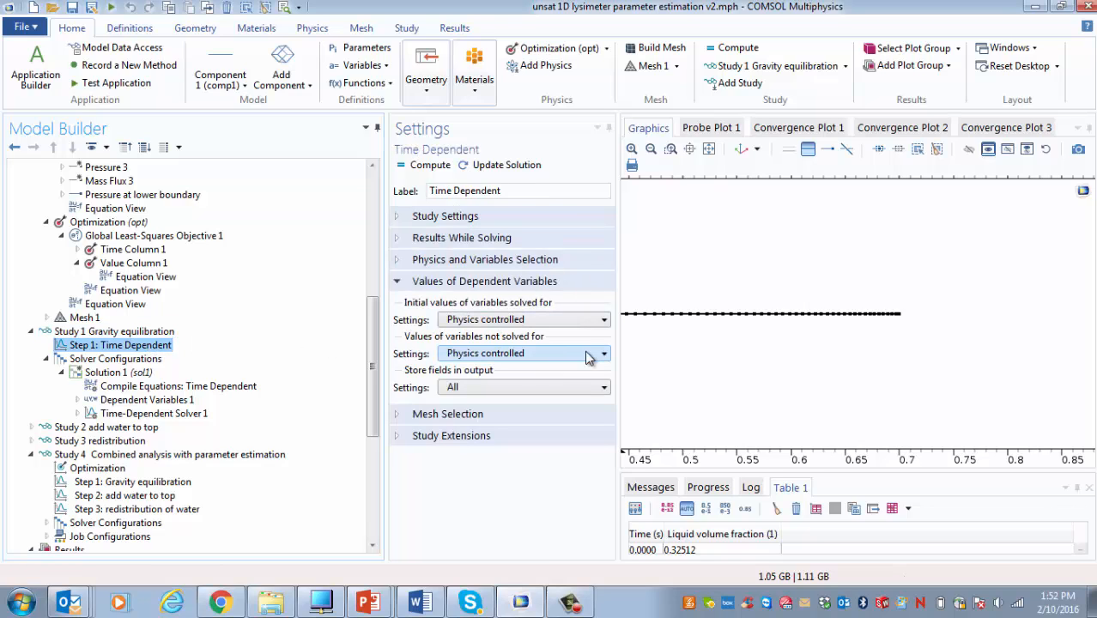
drag(619, 337, 732, 337)
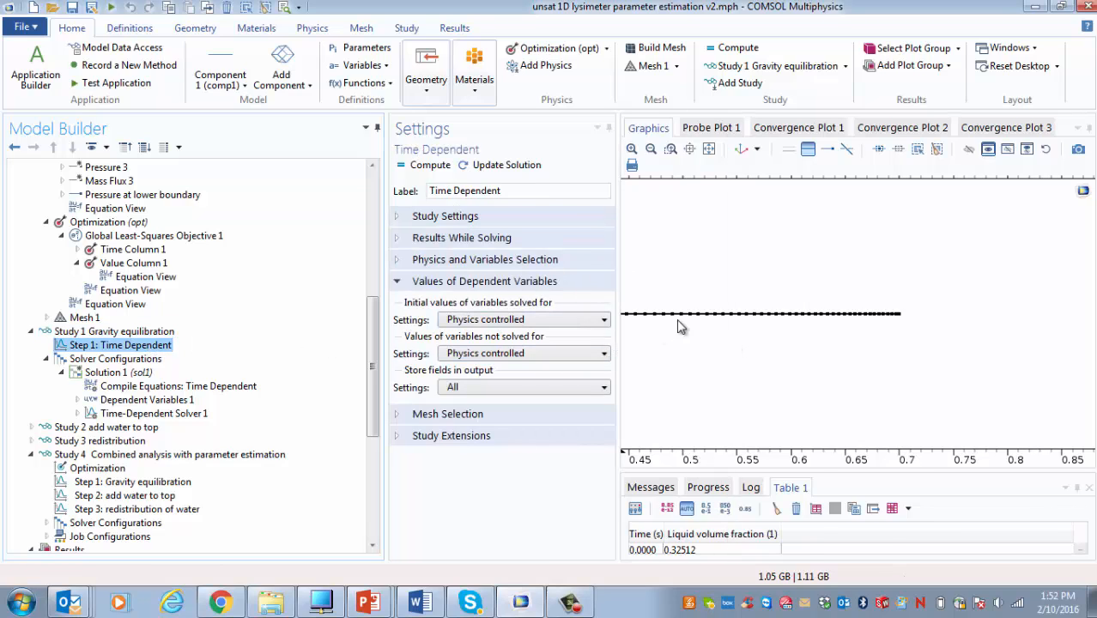
click(420, 221)
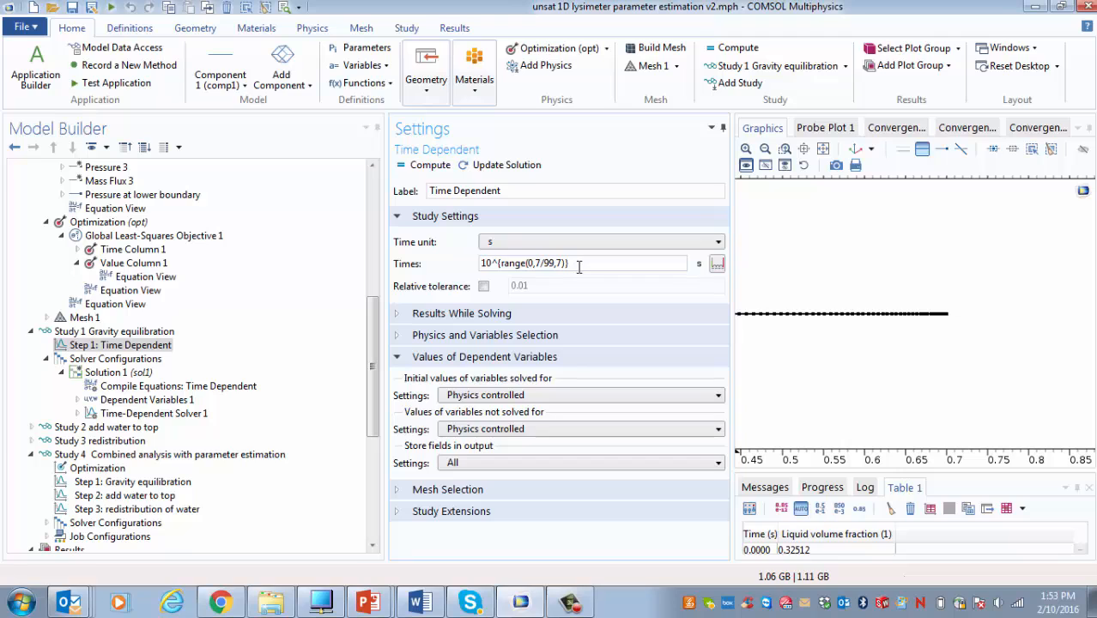
click(444, 313)
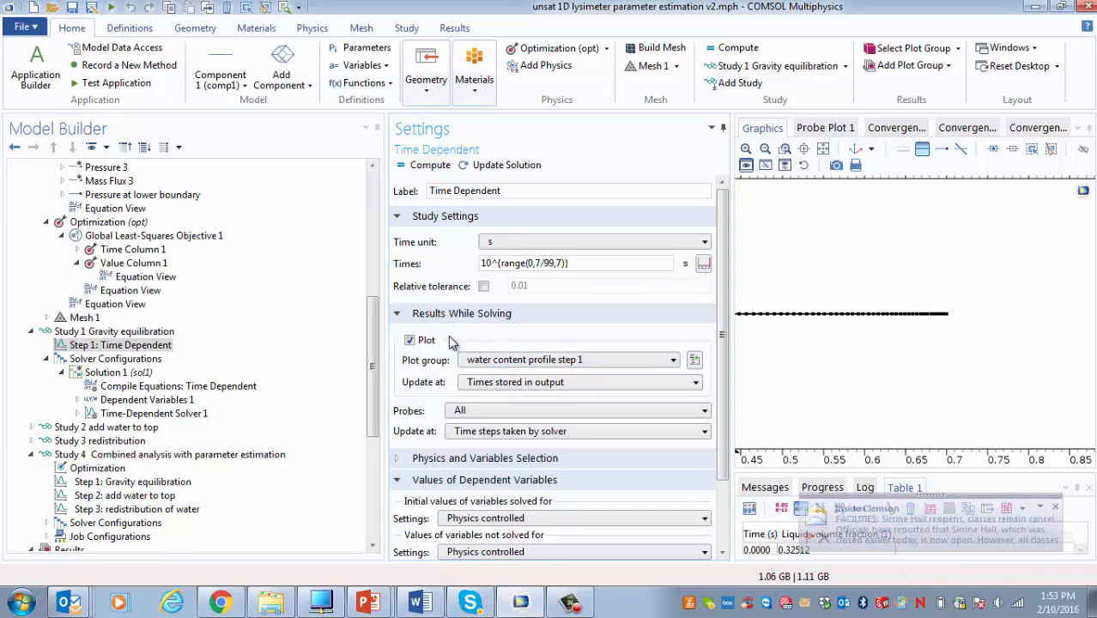
click(397, 314)
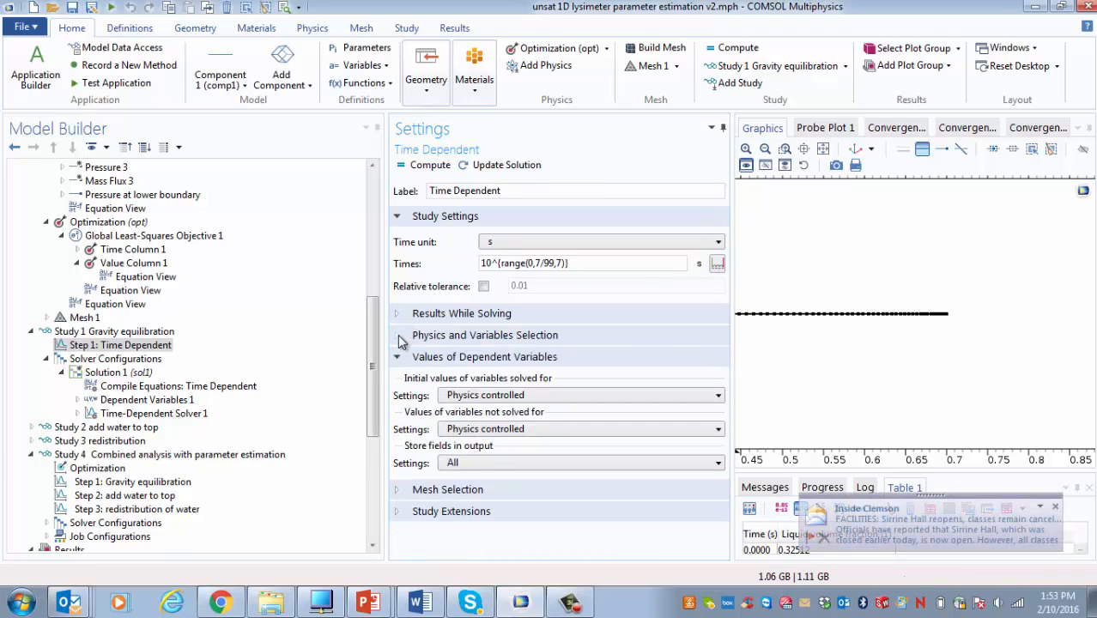
Step: Inspect the Physics and Variables Selection of Study 1's time-dependent step, checking Mass Flux 1 and Mass Flux 3
click(397, 335)
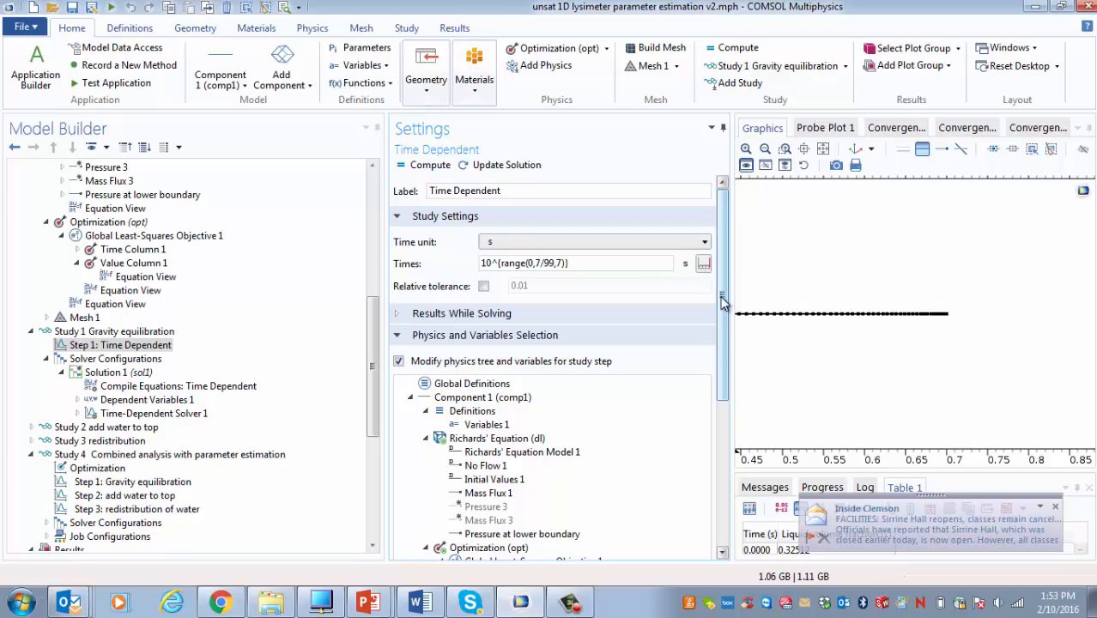
drag(723, 296, 723, 363)
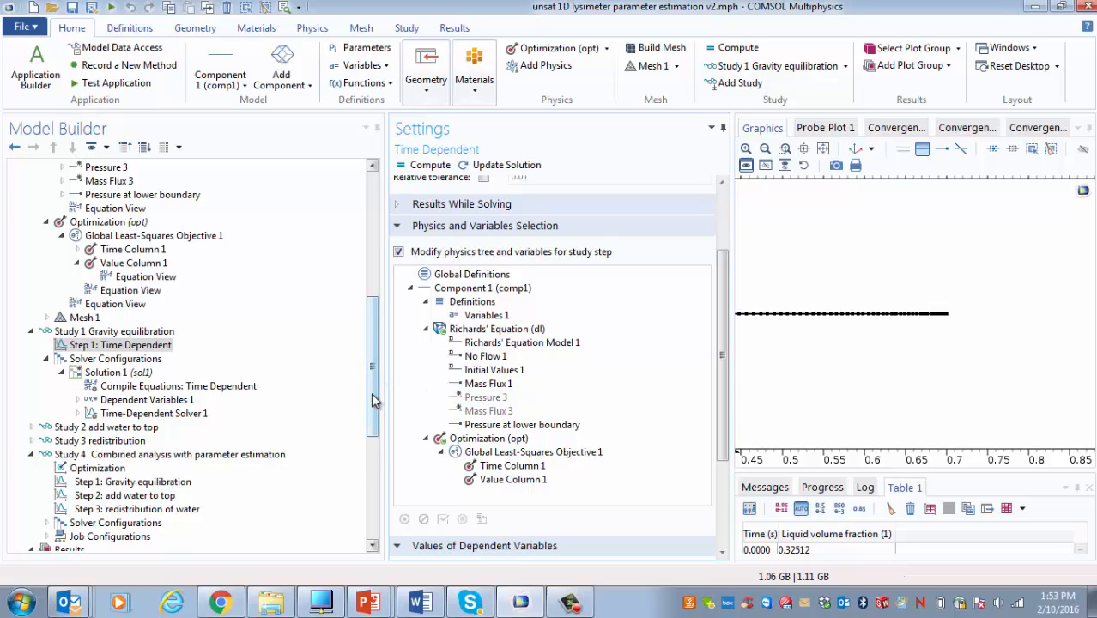
drag(373, 396, 372, 396)
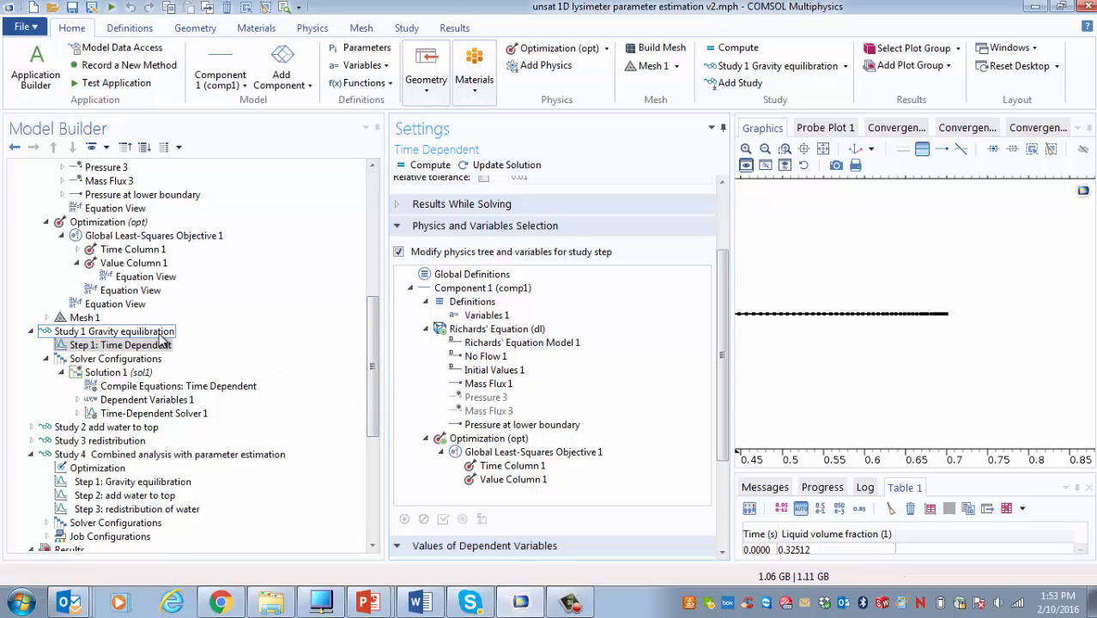
click(475, 385)
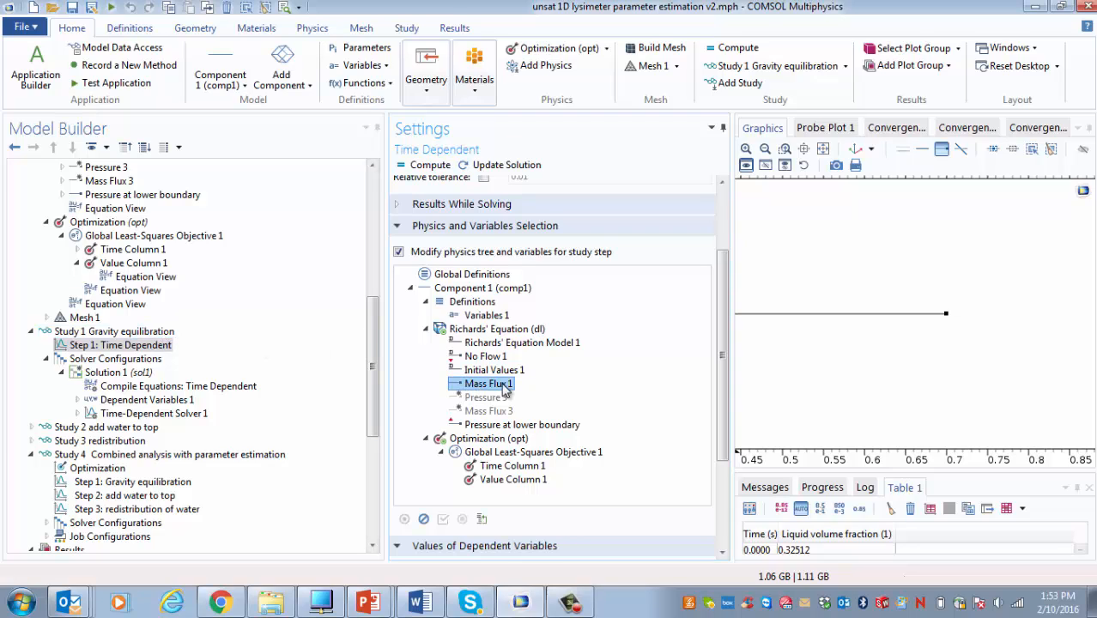
click(505, 412)
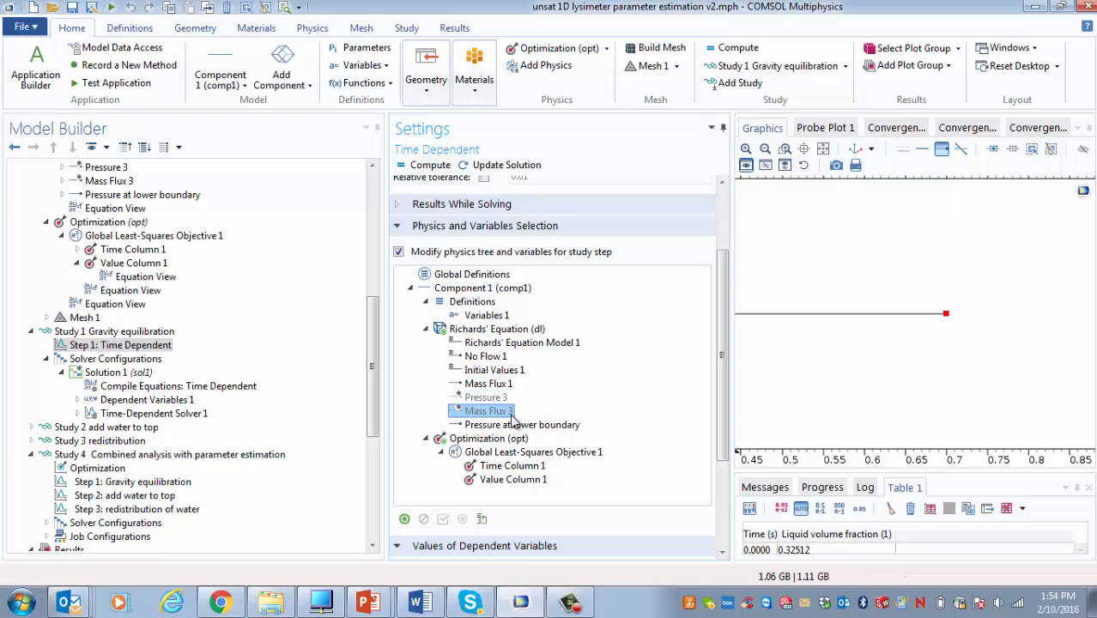
right_click(508, 413)
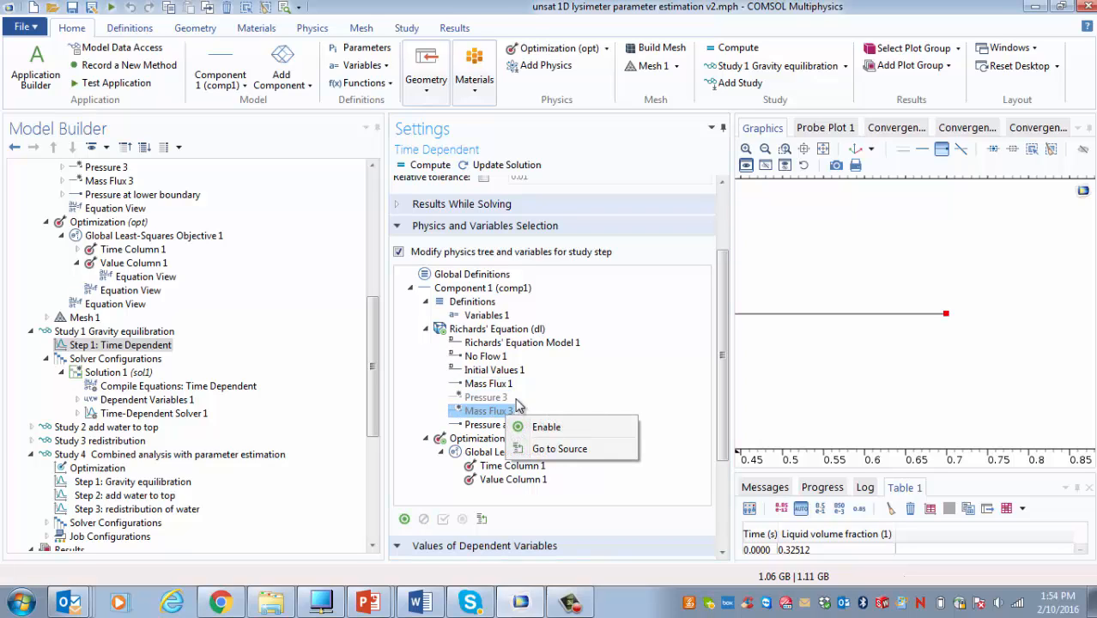
click(518, 405)
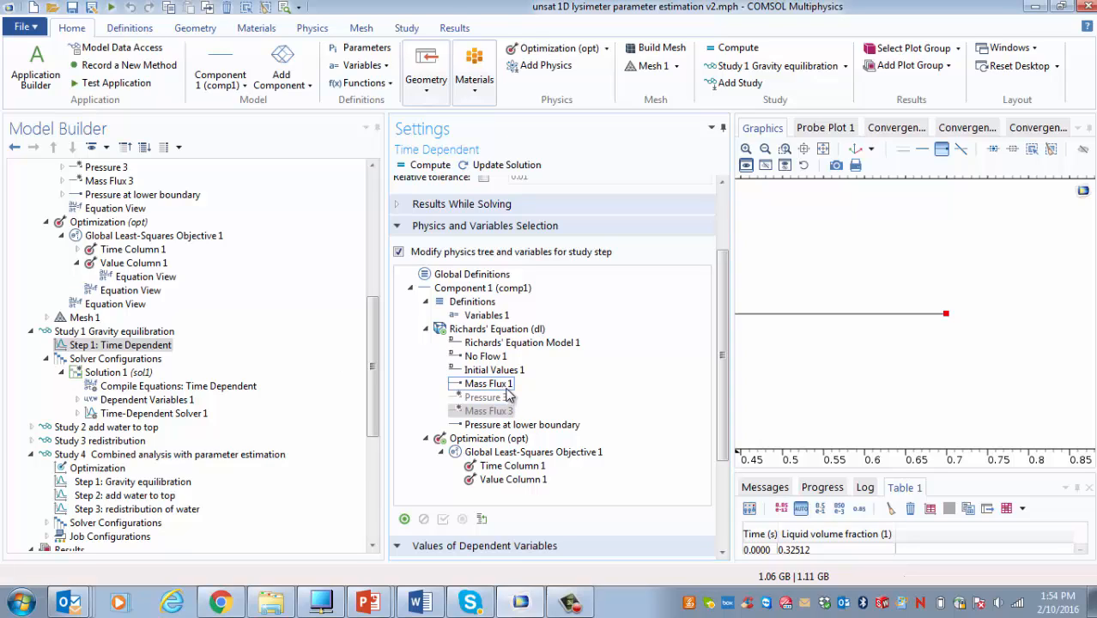
Step: Collapse Study 1 and open Study 2's time-dependent step to view its Physics and Variables Selection
click(32, 332)
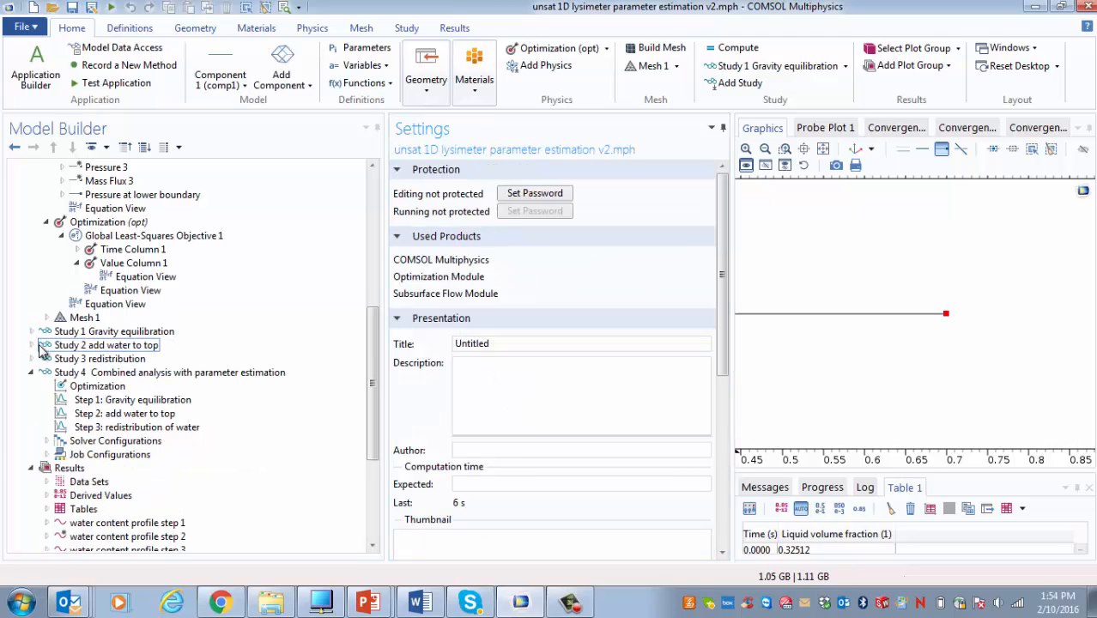
click(31, 345)
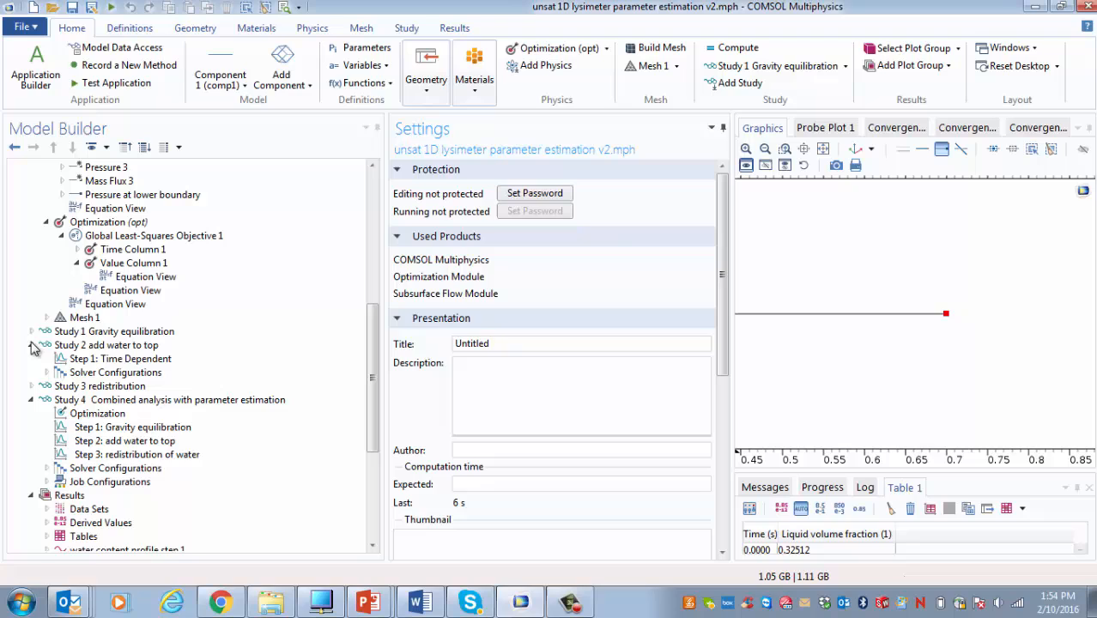
click(88, 346)
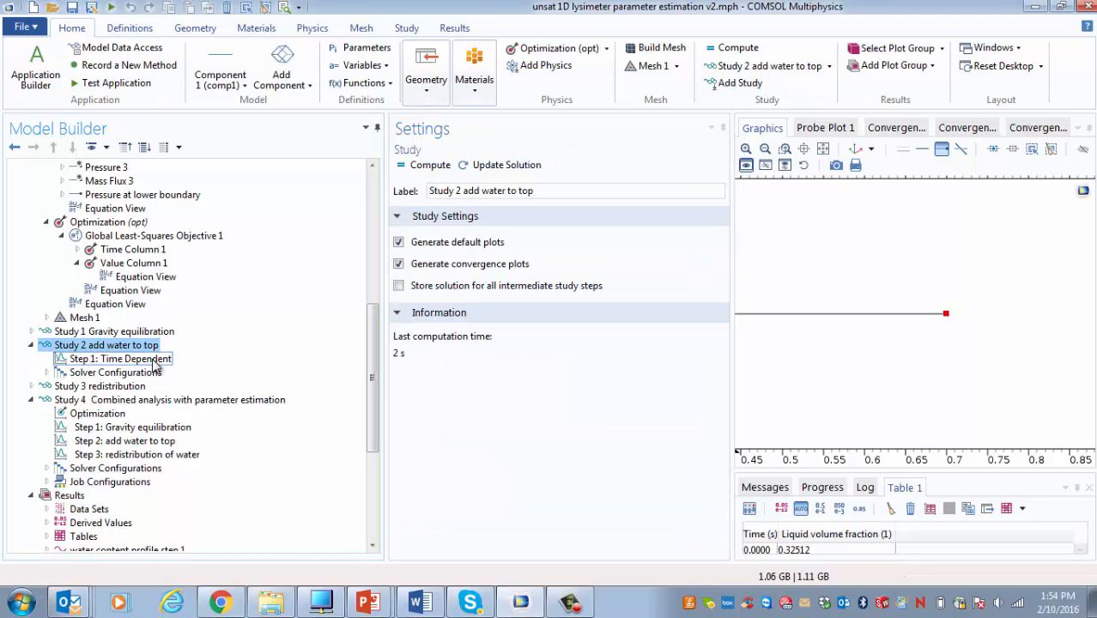
click(127, 359)
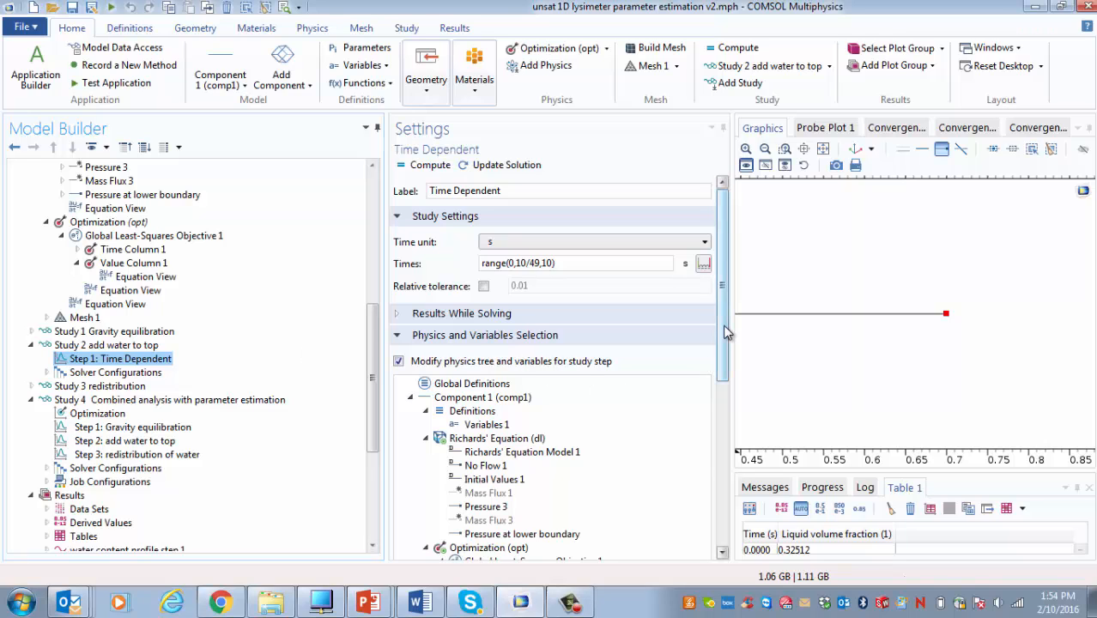
drag(728, 328, 727, 396)
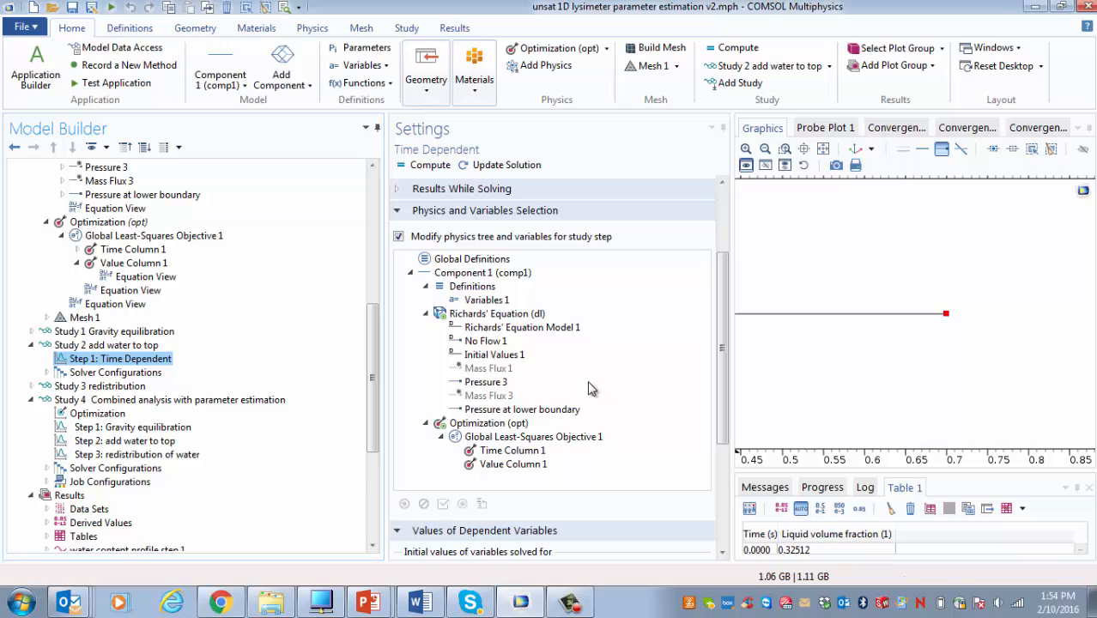
Step: Check the Pressure 3 condition in Study 2's physics selection and compare it with the Richards' Equation nodes in the model tree
click(480, 396)
click(482, 384)
click(490, 371)
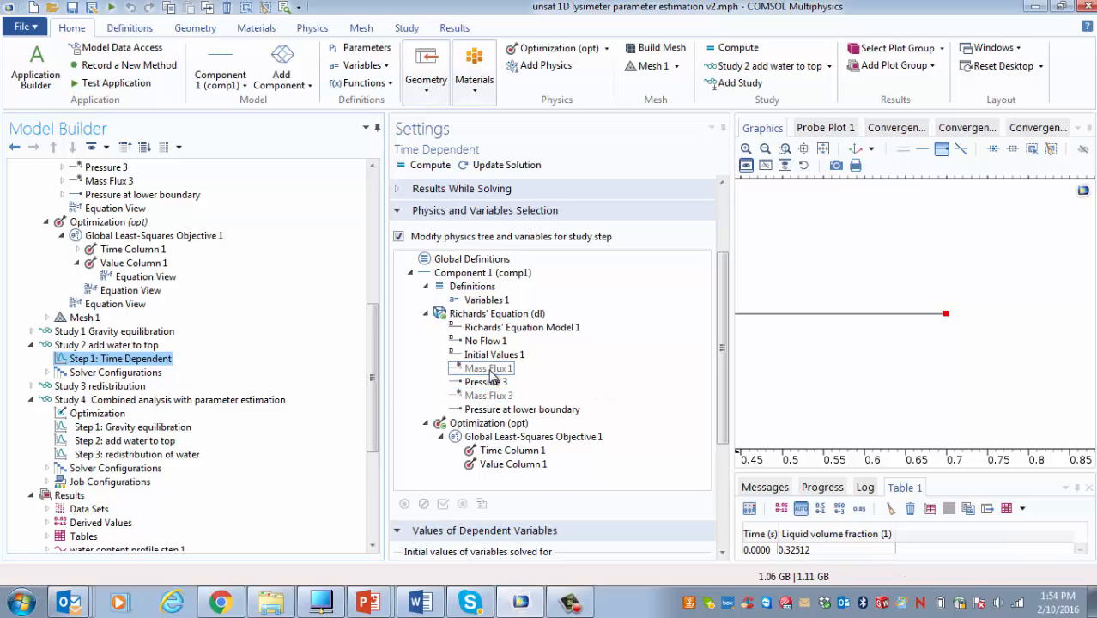
click(494, 383)
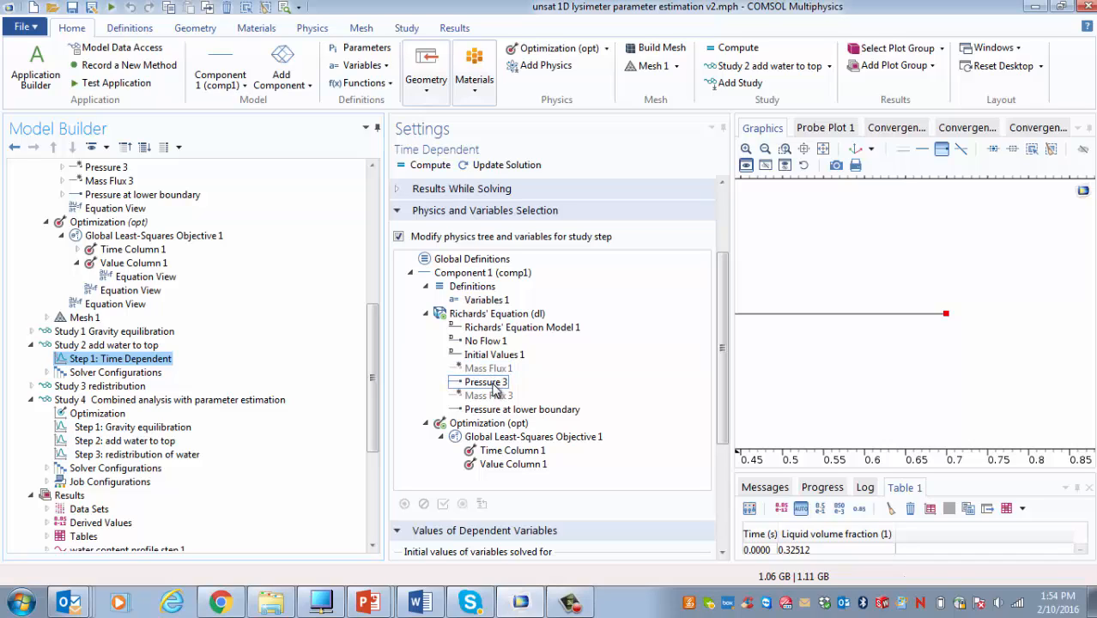
click(494, 384)
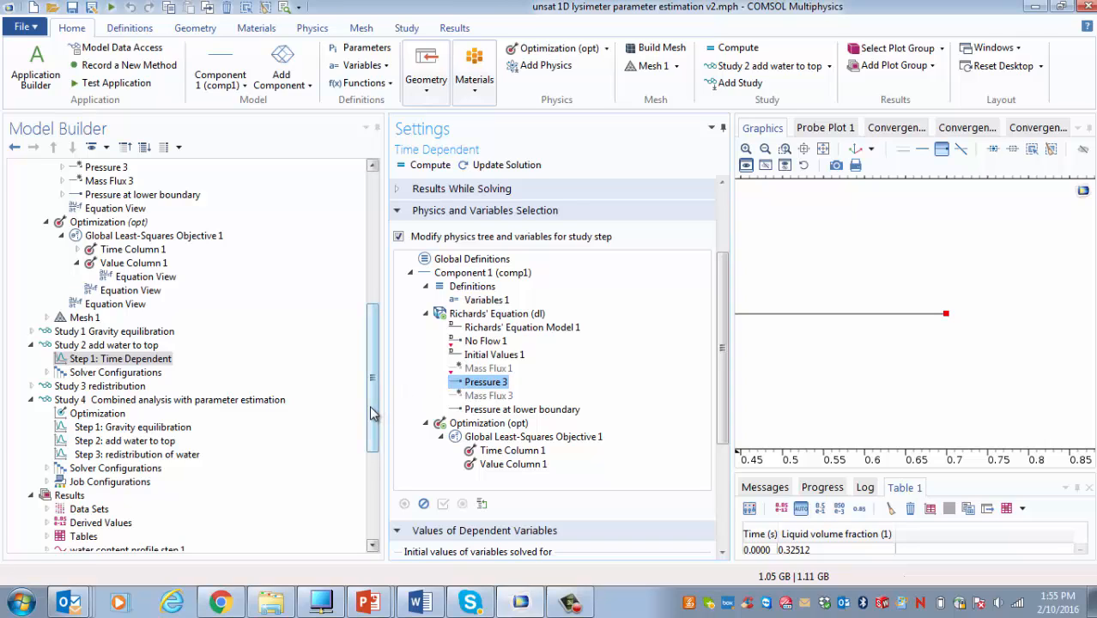
drag(374, 412, 372, 289)
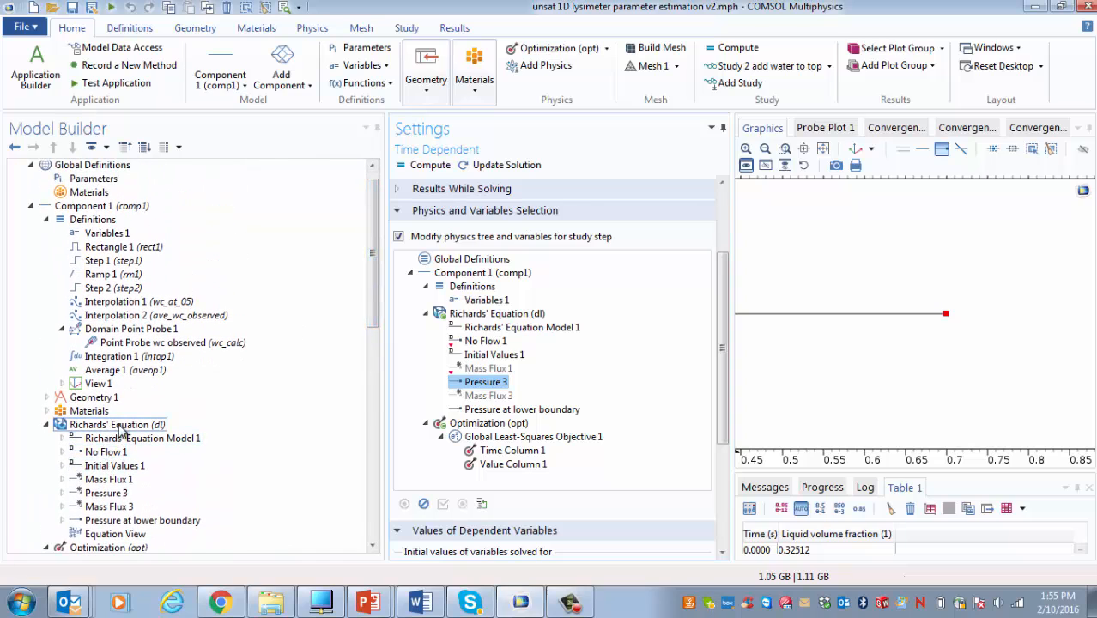
drag(372, 298, 372, 356)
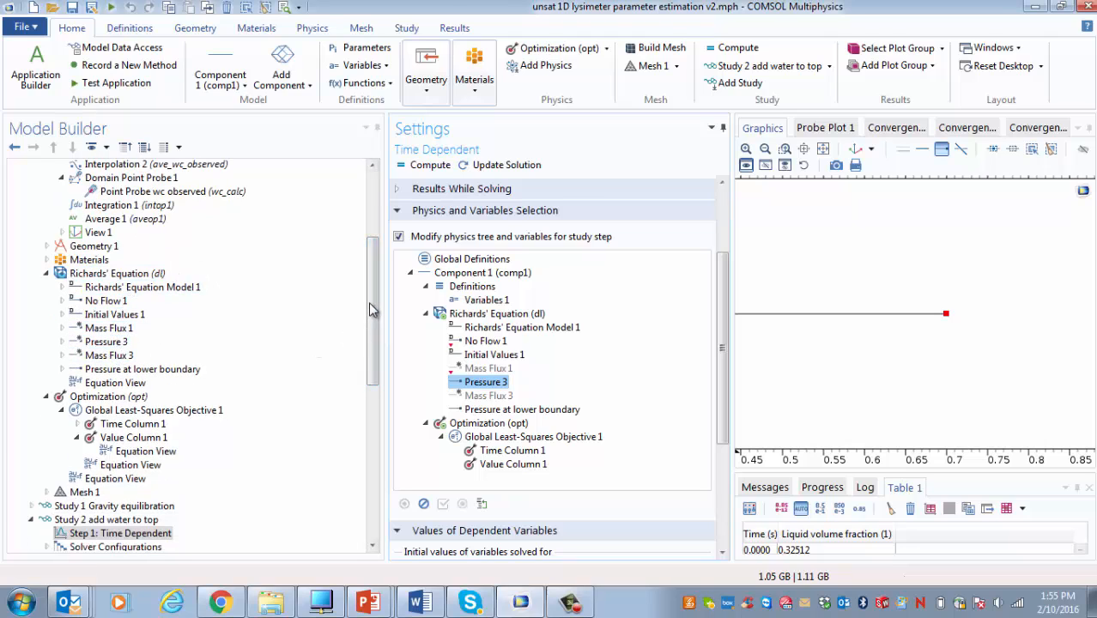
Step: Inspect the Values of Dependent Variables settings of Study 2's time-dependent step and collapse Study 2
drag(372, 313, 372, 381)
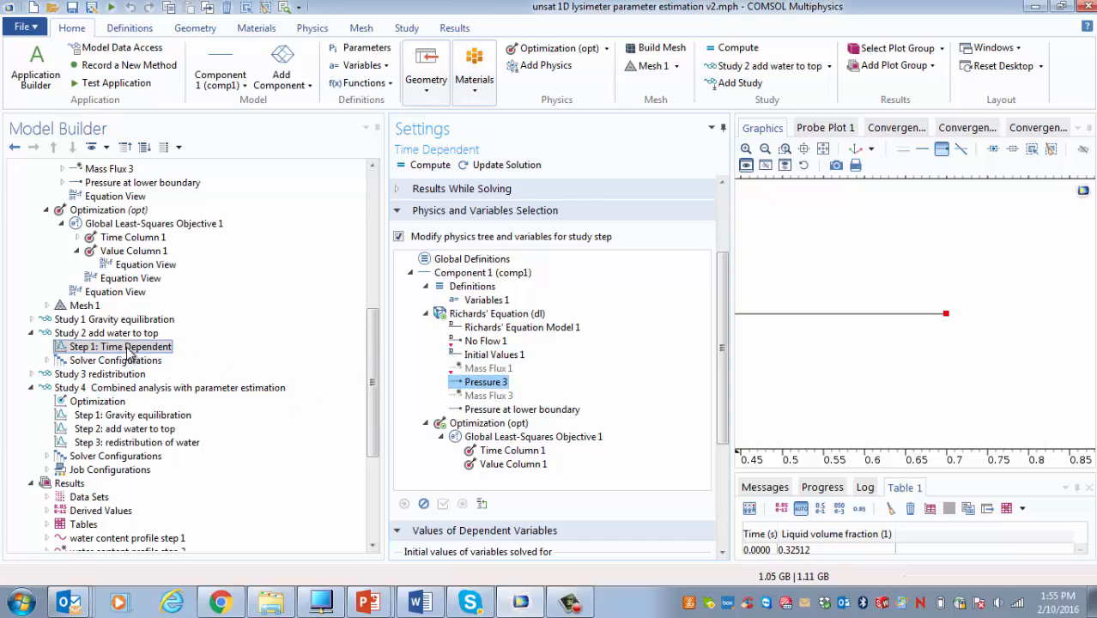
click(407, 211)
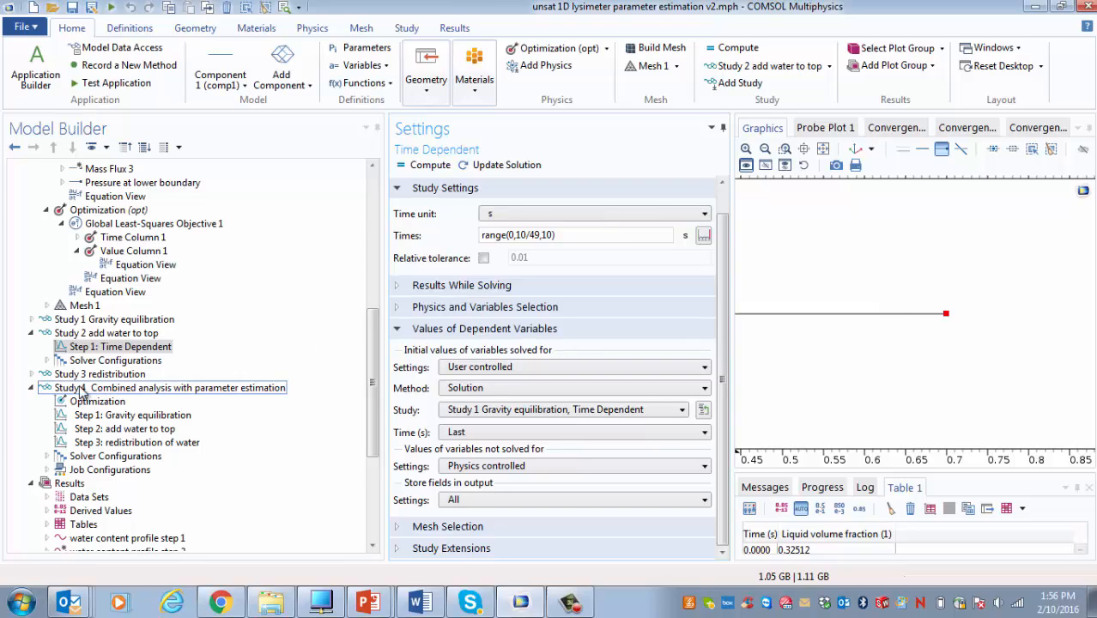
click(30, 333)
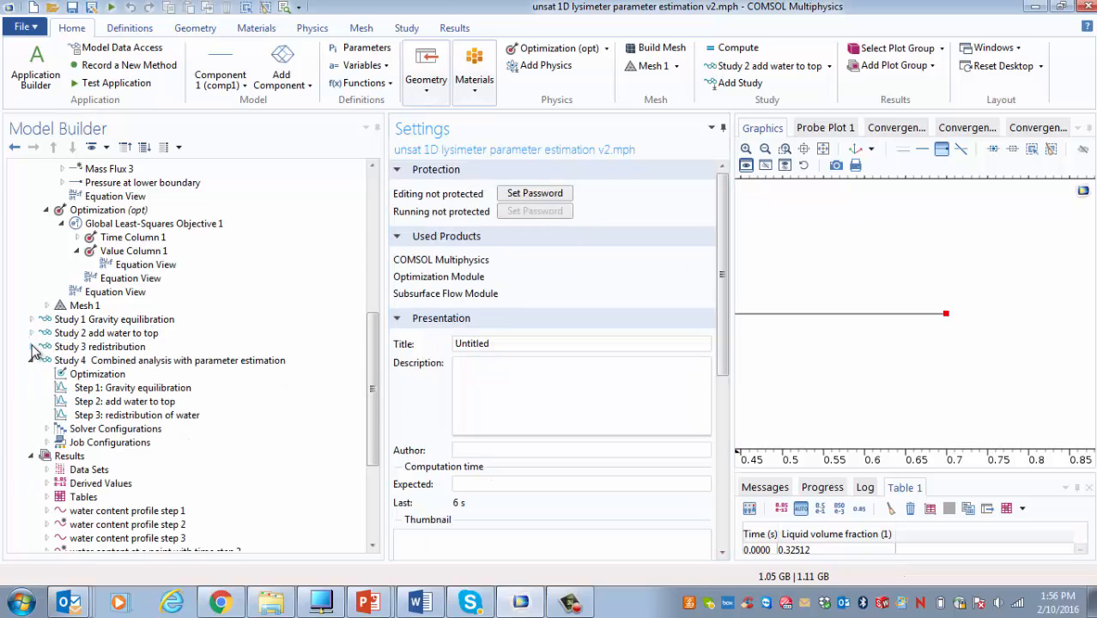
Step: Inspect Study 3's time-dependent step, checking Mass Flux 3 in its Physics and Variables Selection and its Values of Dependent Variables
click(31, 346)
click(90, 348)
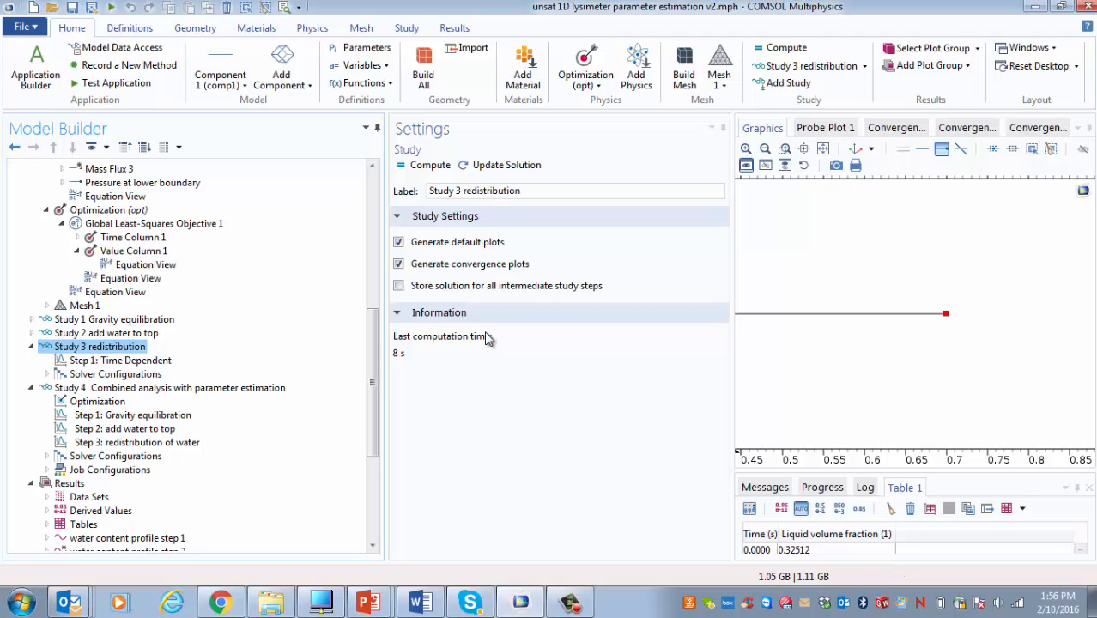
click(153, 362)
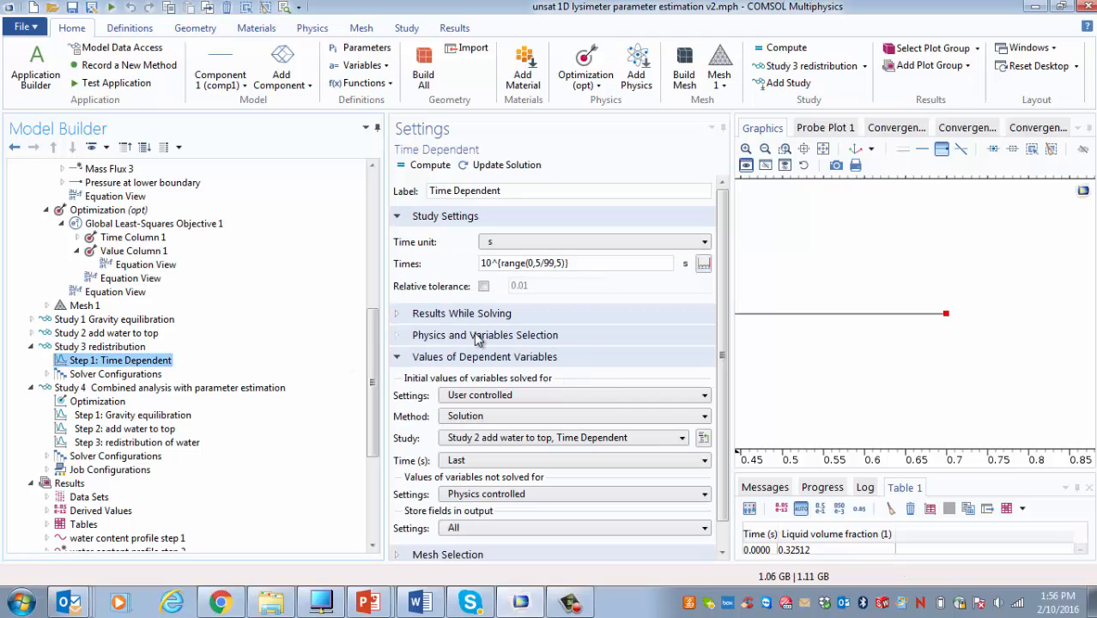
click(433, 338)
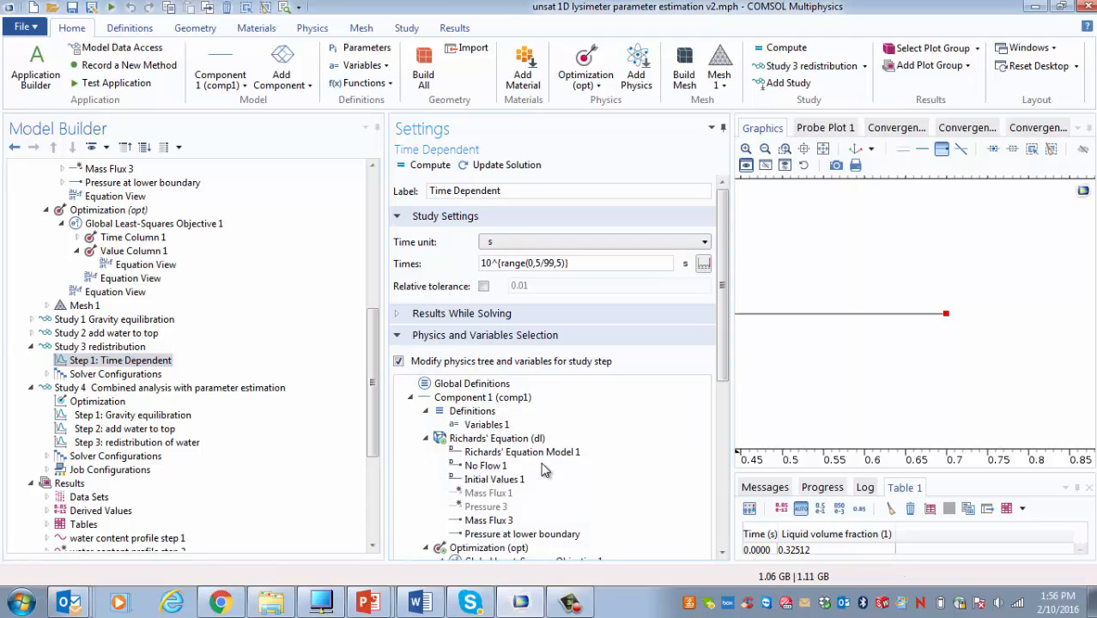
click(504, 524)
click(401, 335)
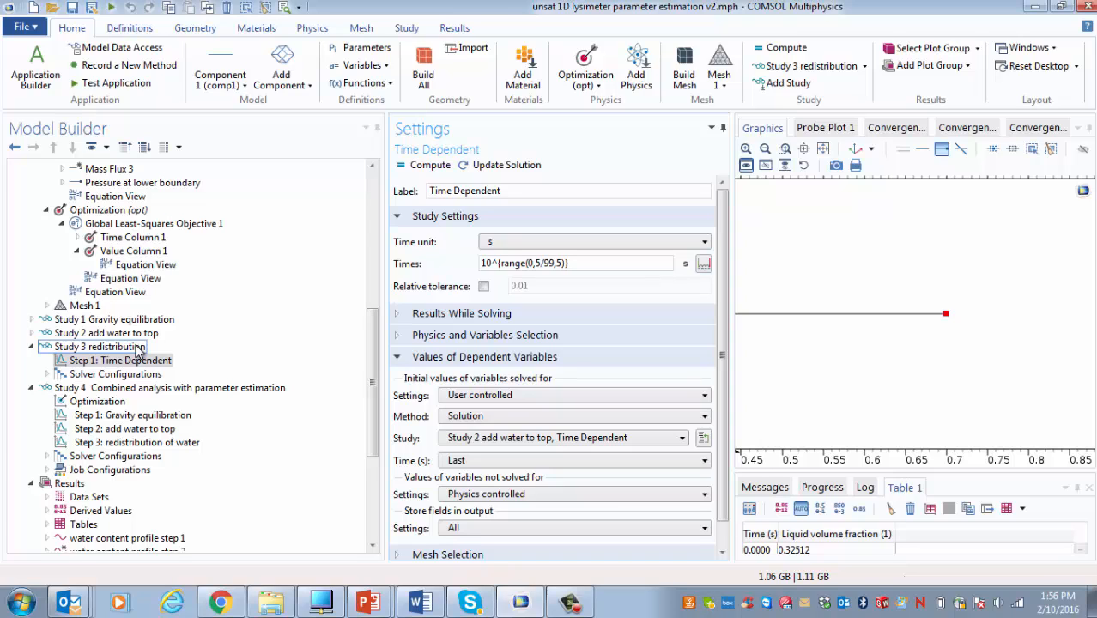
Step: Select Study 4 and look up the Time Dependent study step types that can be added to it
scroll(137, 352, down, 1)
click(137, 349)
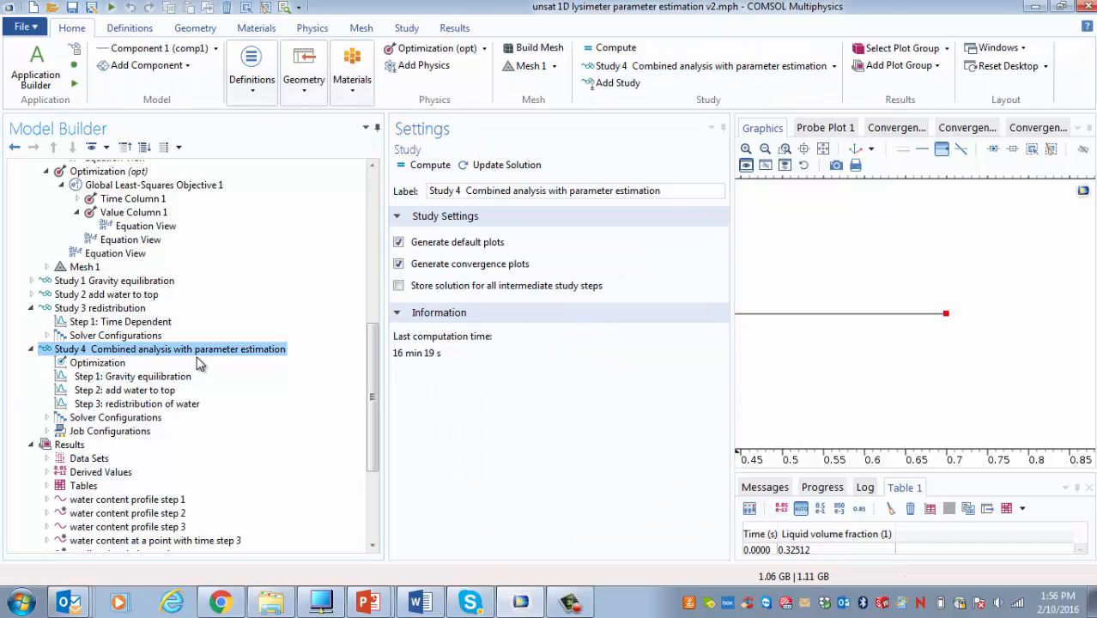
scroll(200, 355, down, 1)
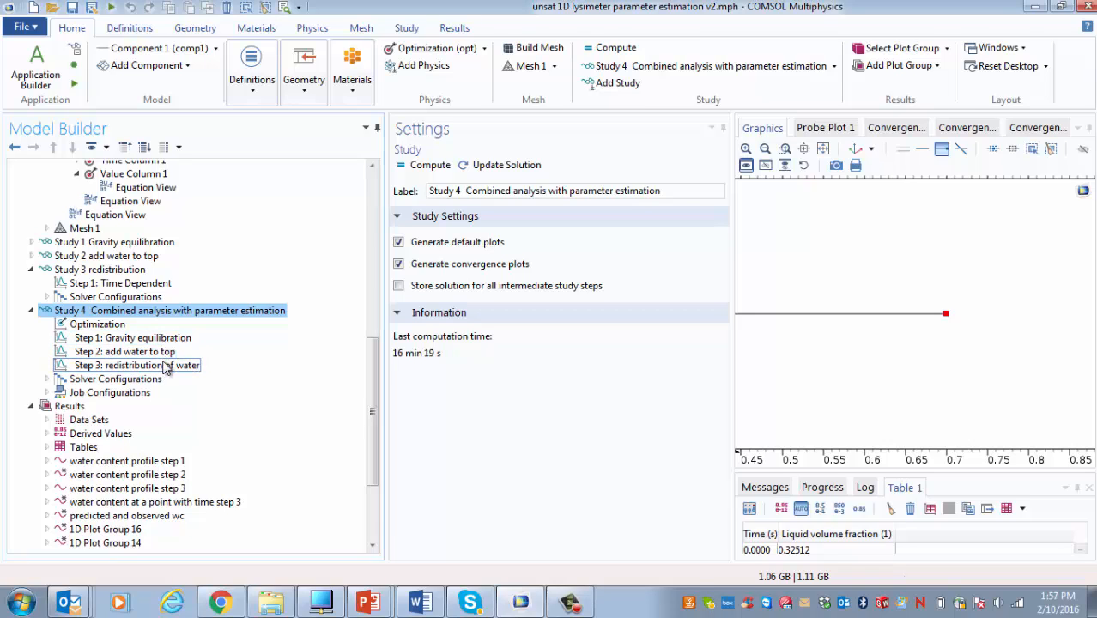
right_click(151, 318)
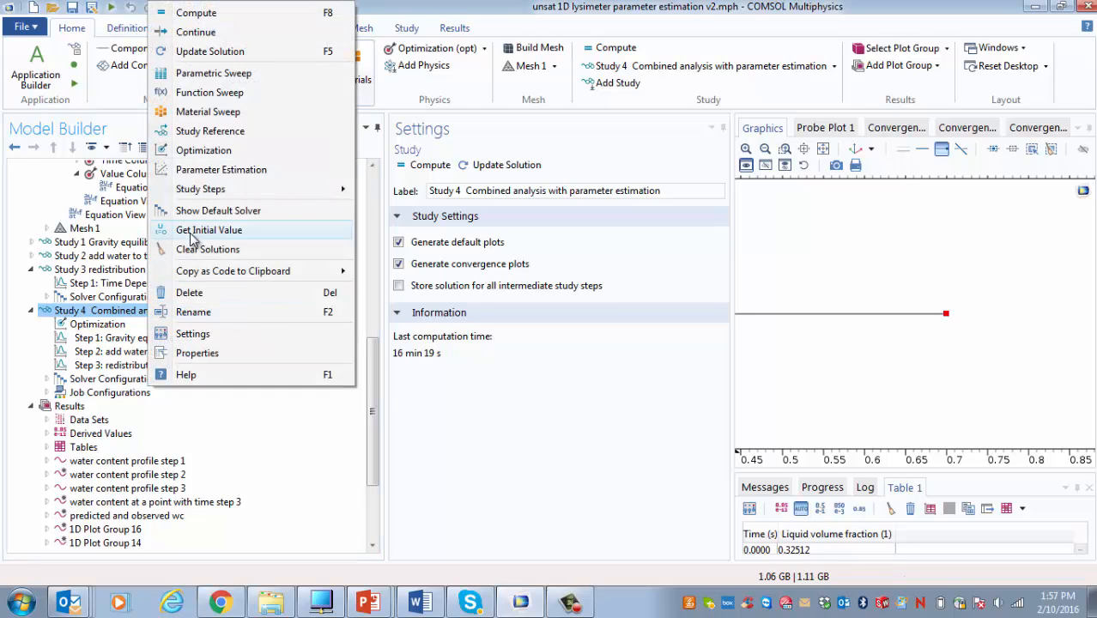
mouse_move(214, 194)
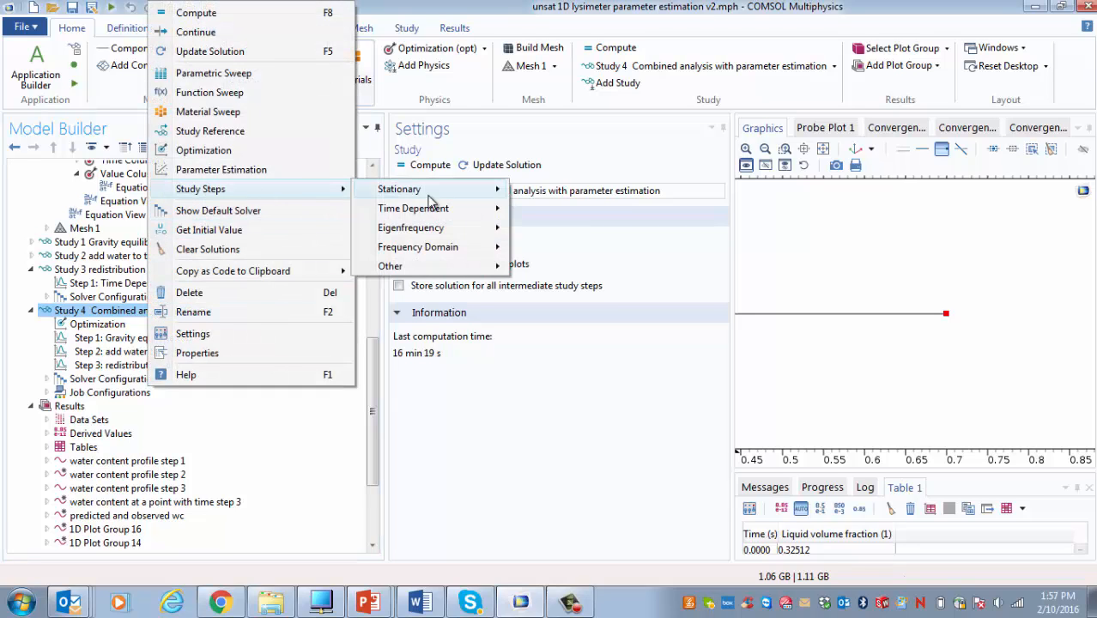
mouse_move(456, 219)
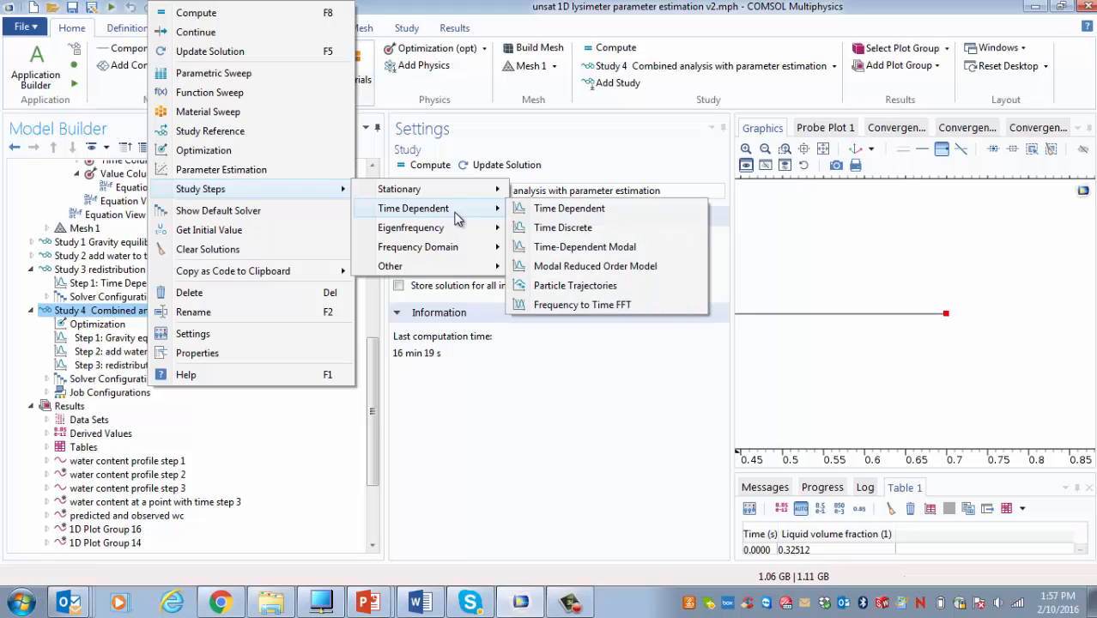
Step: Compare Study 4's Gravity equilibration step with the time-dependent step of Study 1, examining their output times and initial value settings
click(118, 342)
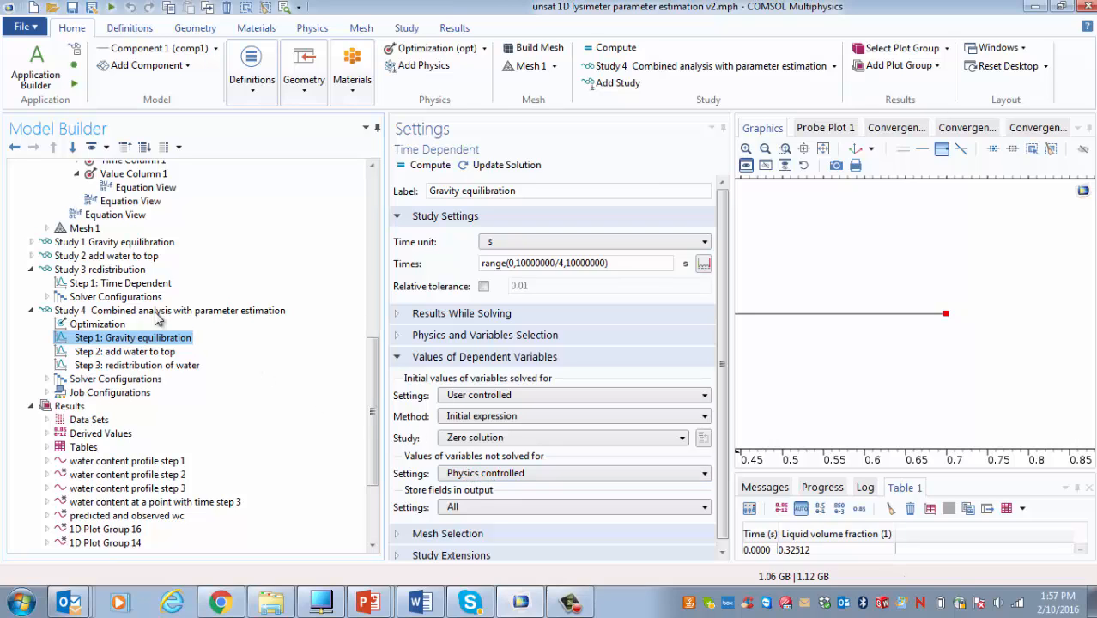
click(117, 243)
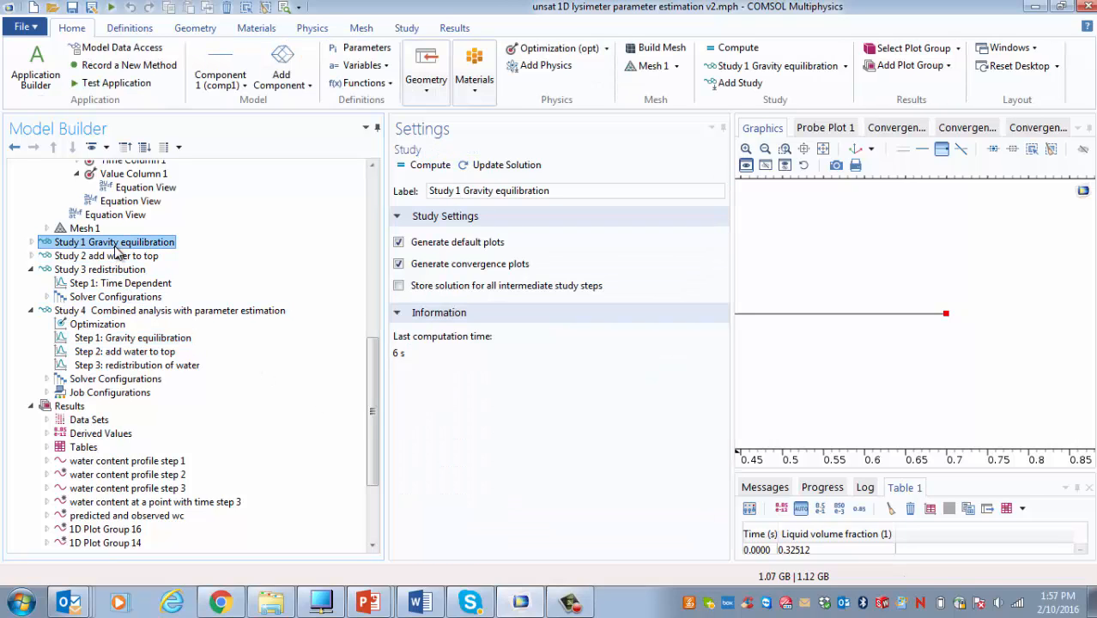
click(31, 243)
click(81, 257)
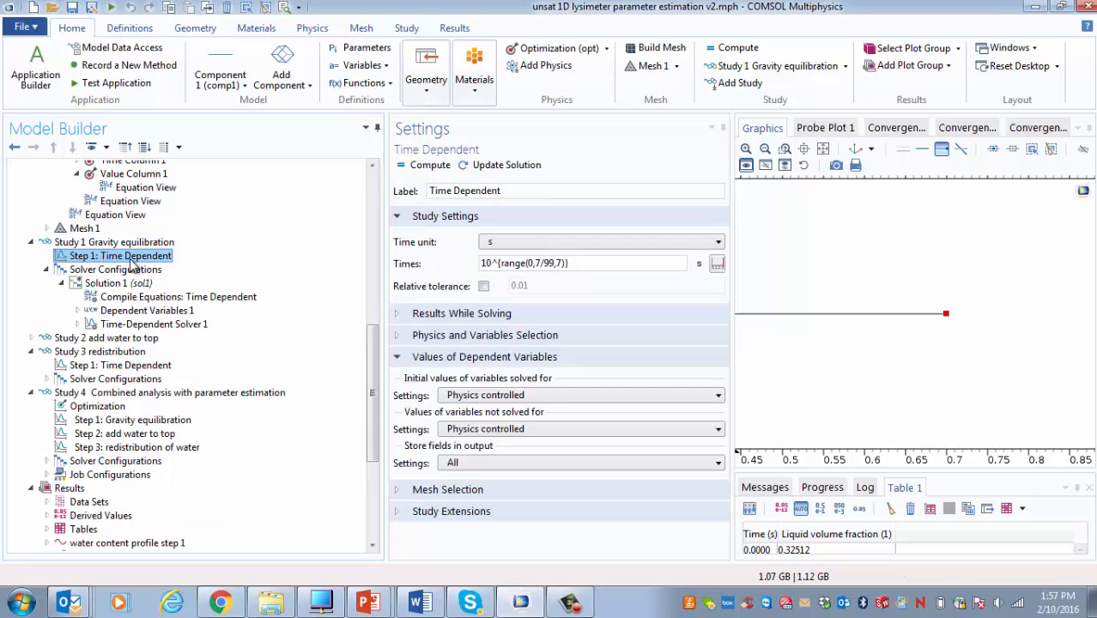
click(127, 420)
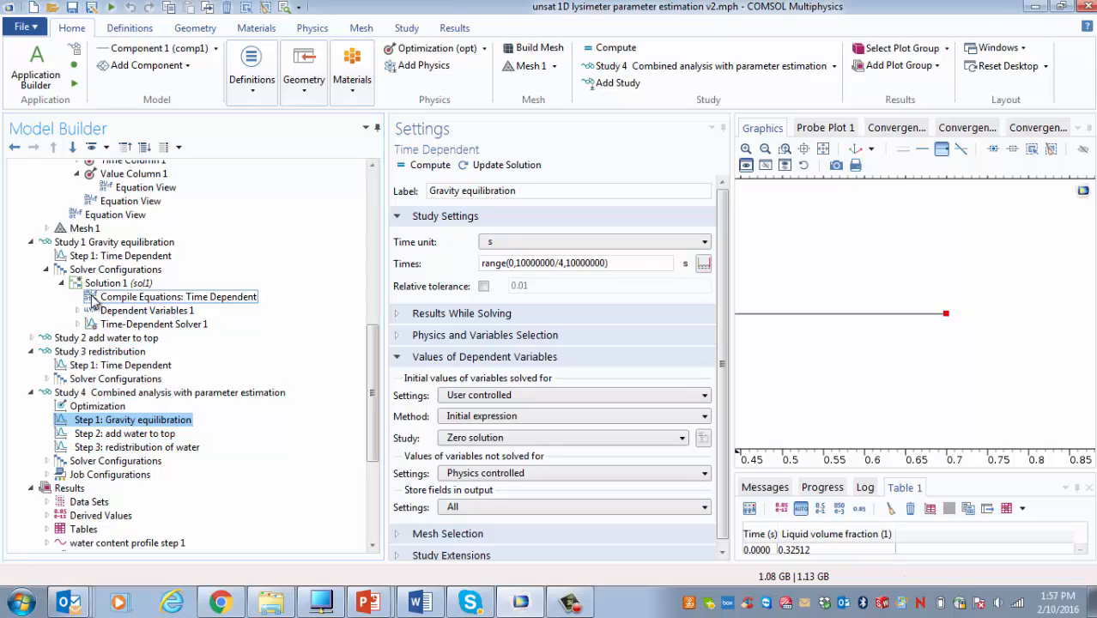
click(30, 242)
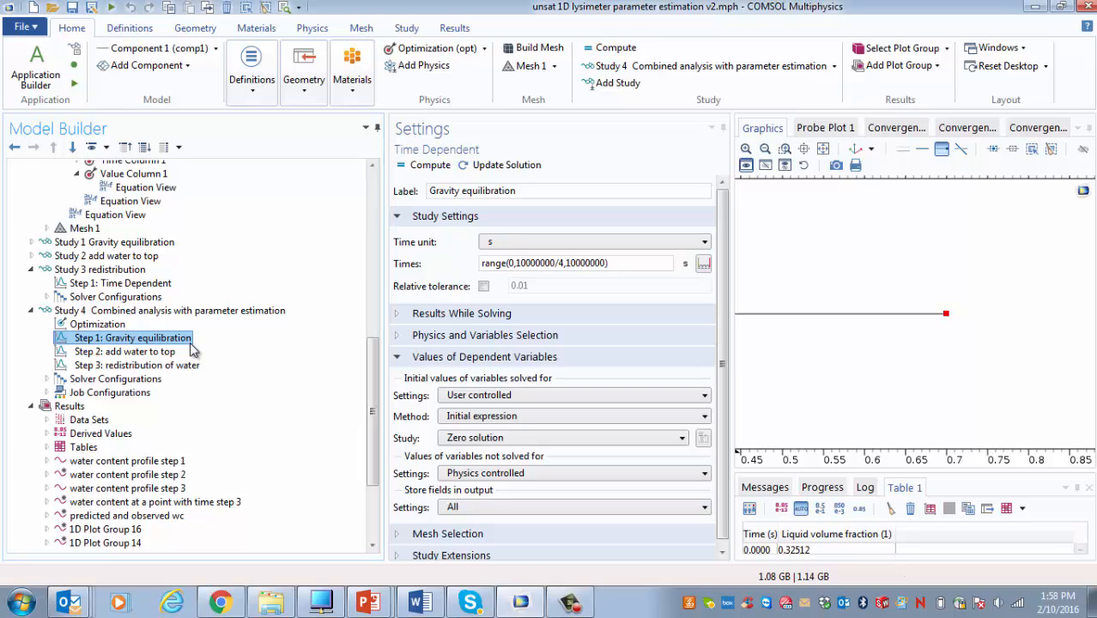
Step: Inspect Study 4's add water to top step, checking Pressure 3 in the physics selection and its Values of Dependent Variables
click(155, 353)
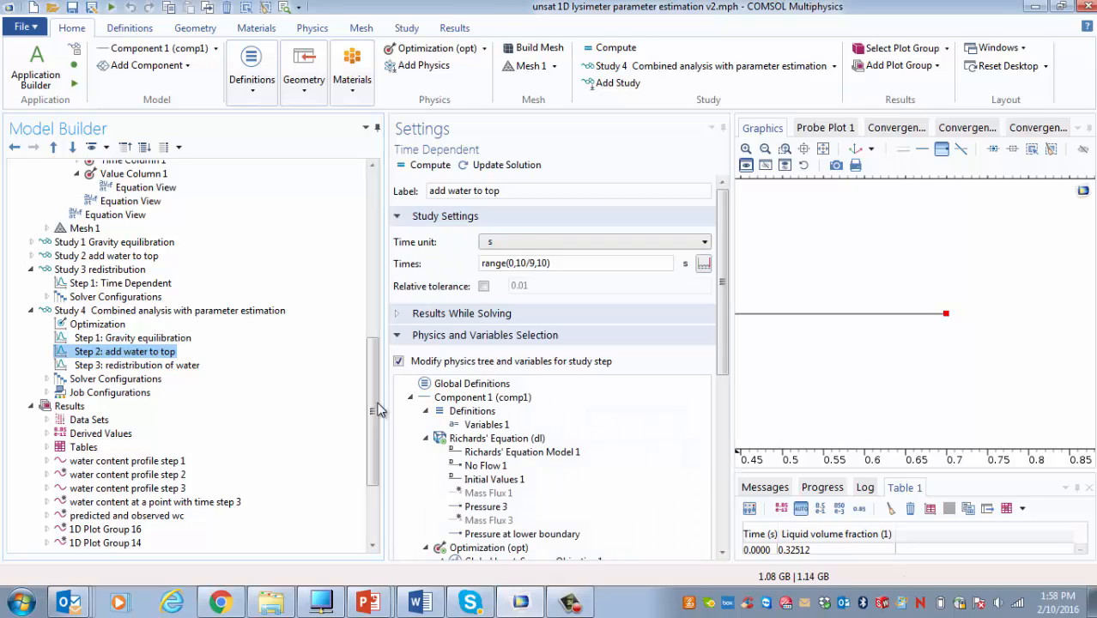
click(497, 509)
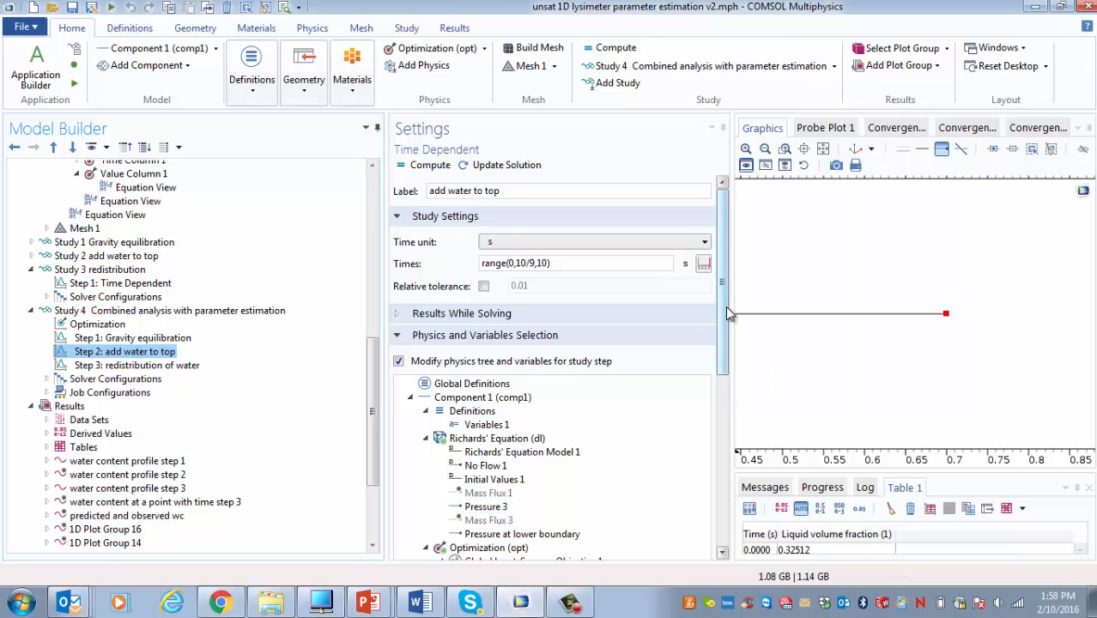
drag(728, 315, 740, 430)
scroll(584, 417, down, 3)
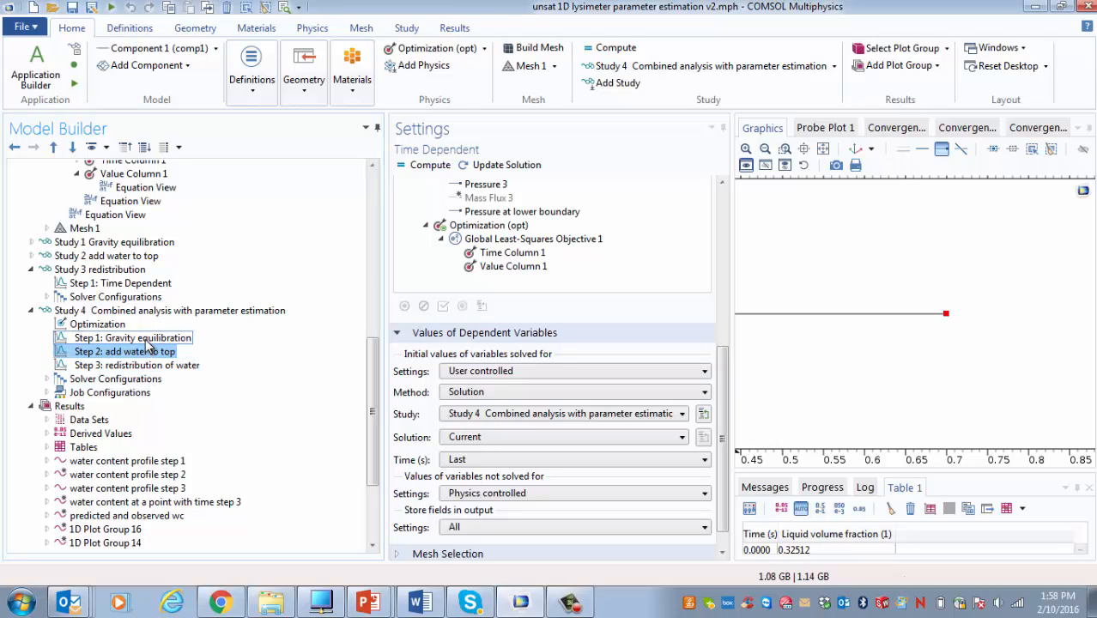
Step: Disable the Optimization node in Study 4 and compute the study without it
click(97, 325)
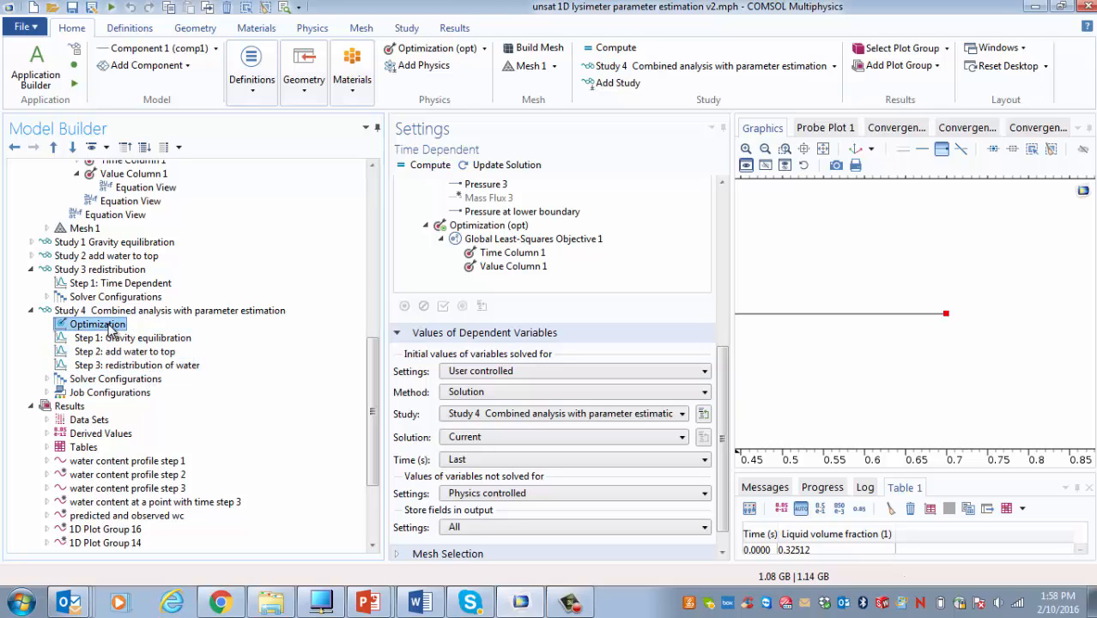
right_click(109, 331)
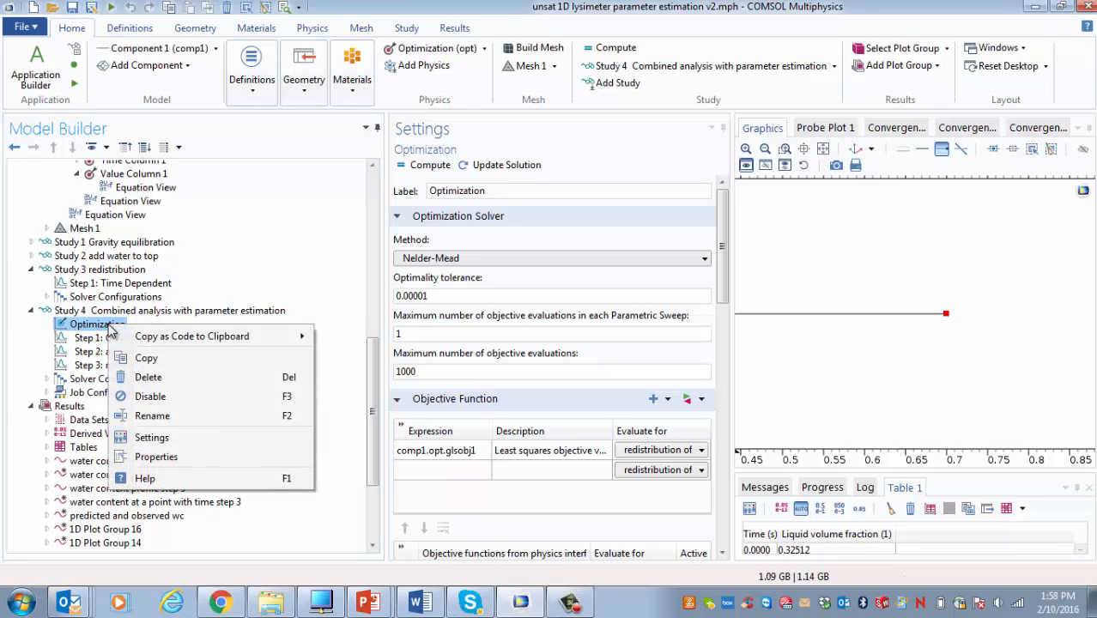
click(148, 393)
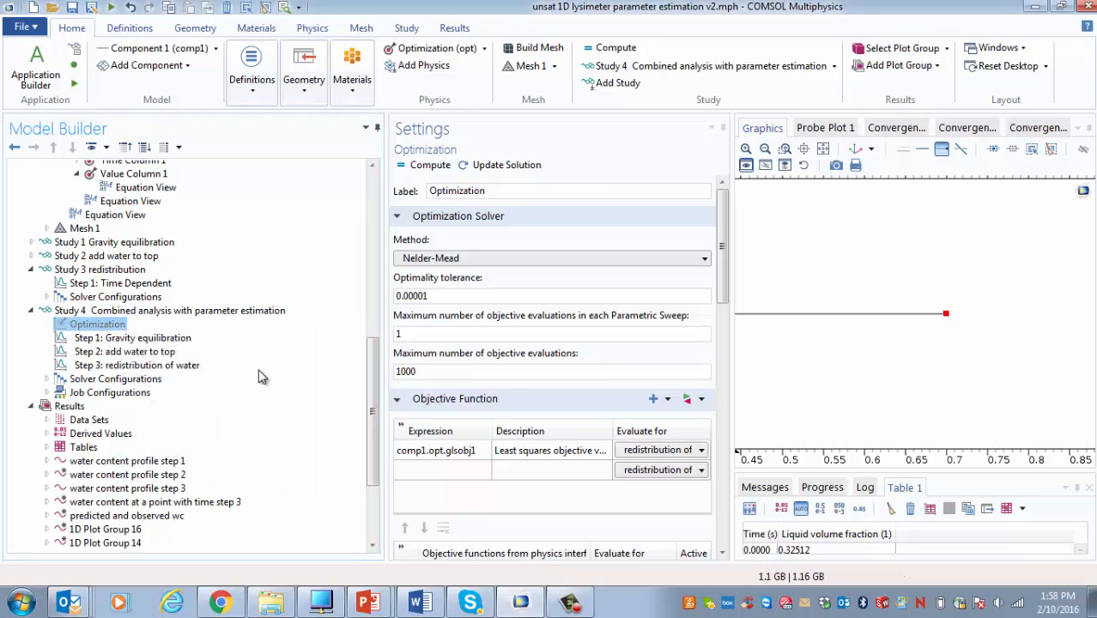
click(212, 315)
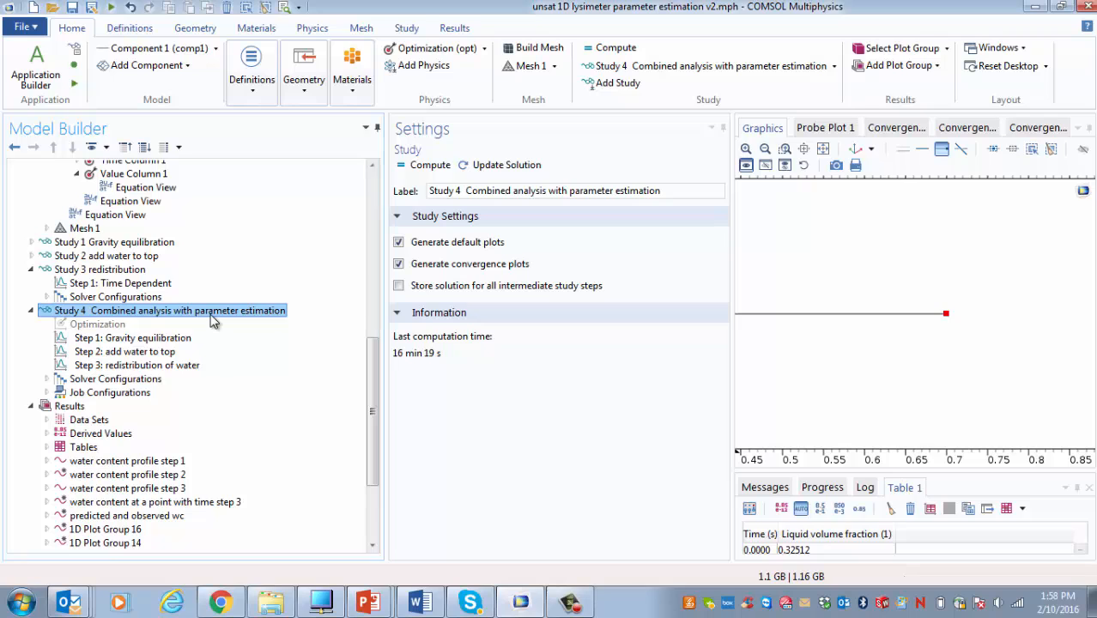
click(430, 164)
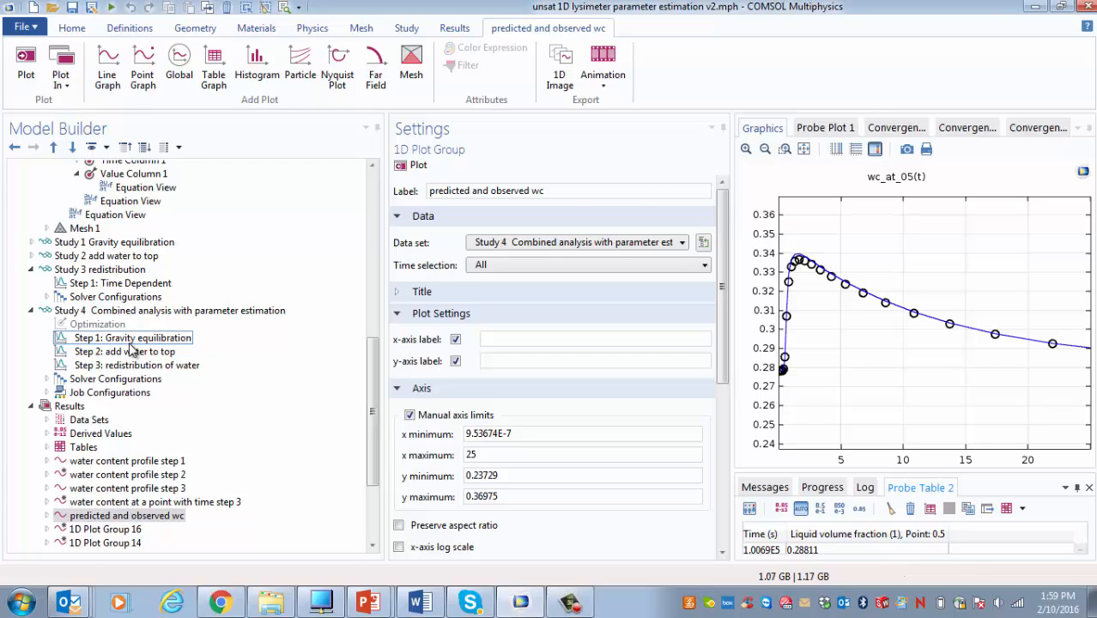
Step: Enable the Optimization node of Study 4 again
click(114, 328)
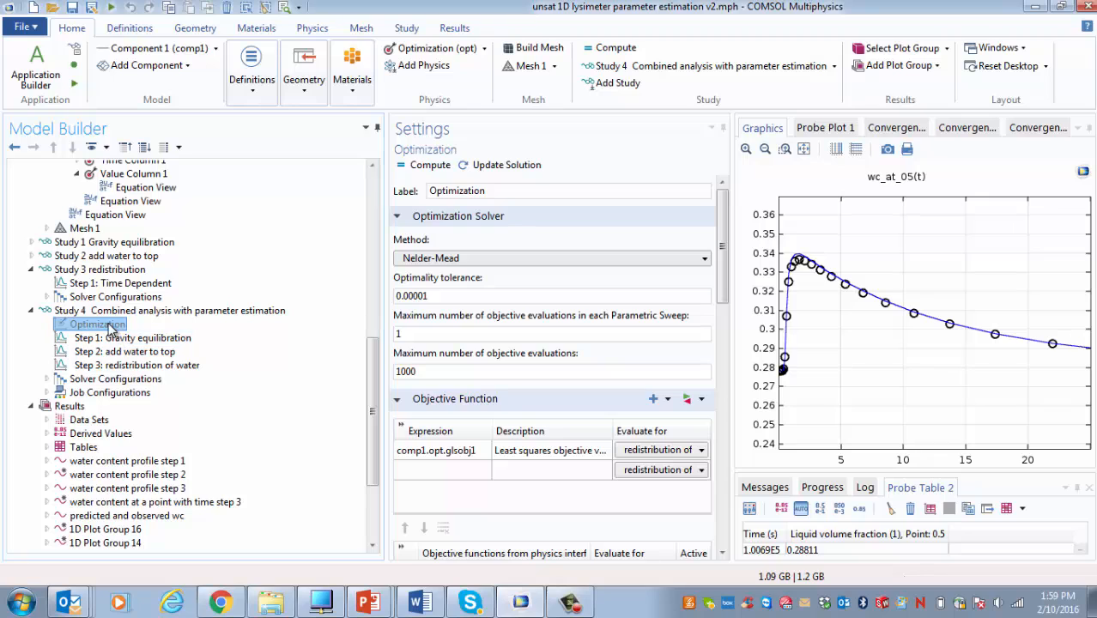
right_click(109, 324)
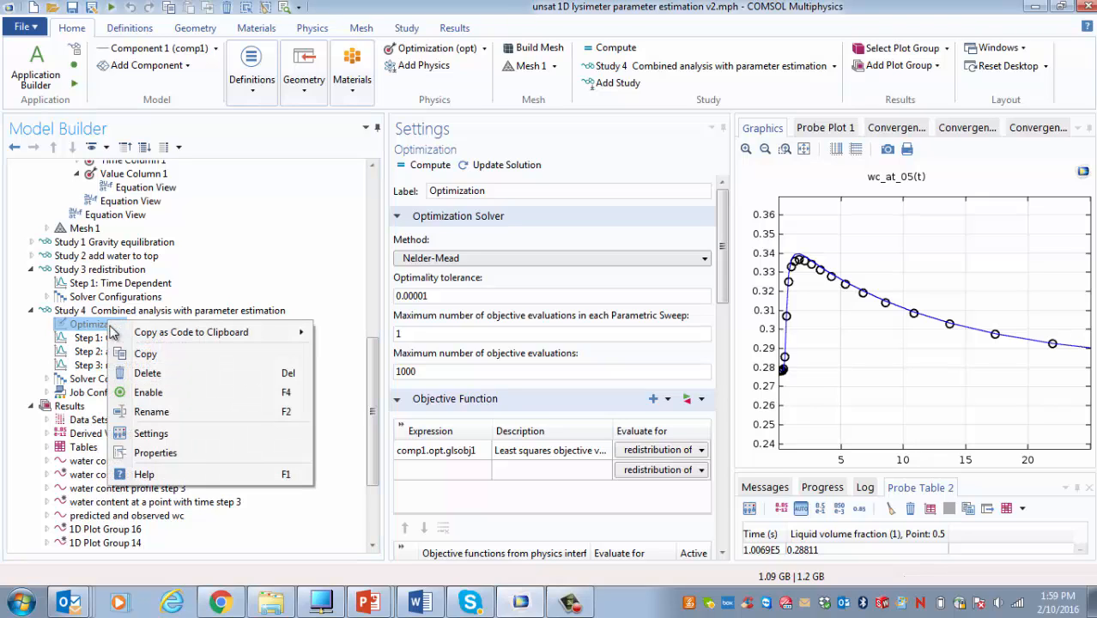
click(149, 392)
Step: Look up how Optimization is added to Study 4 and review the solver methods offered in its Optimization node
click(155, 313)
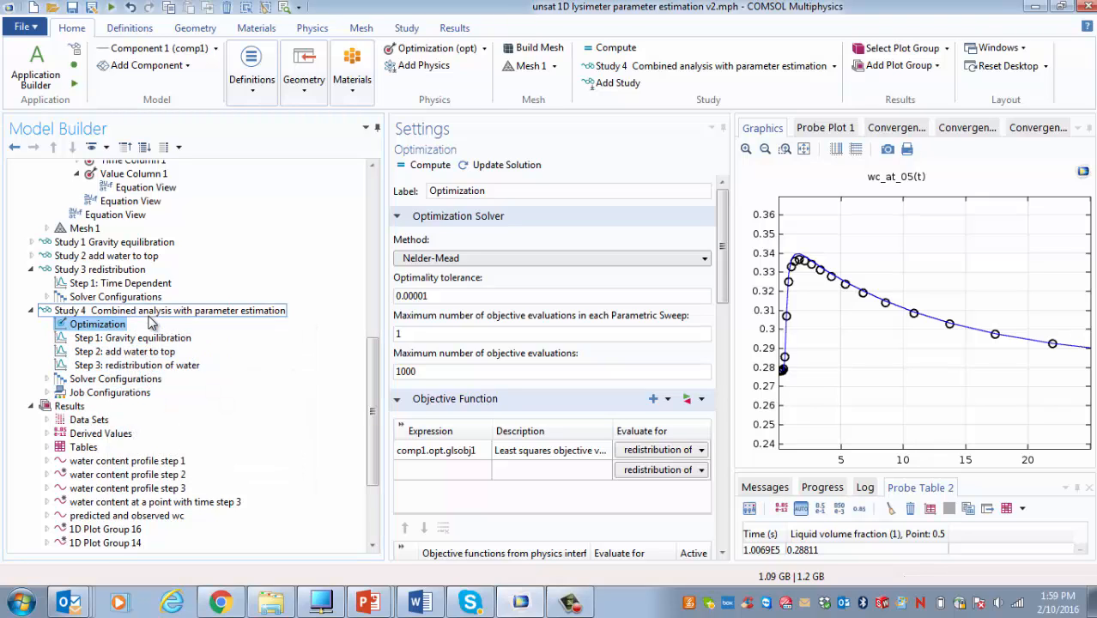
right_click(155, 316)
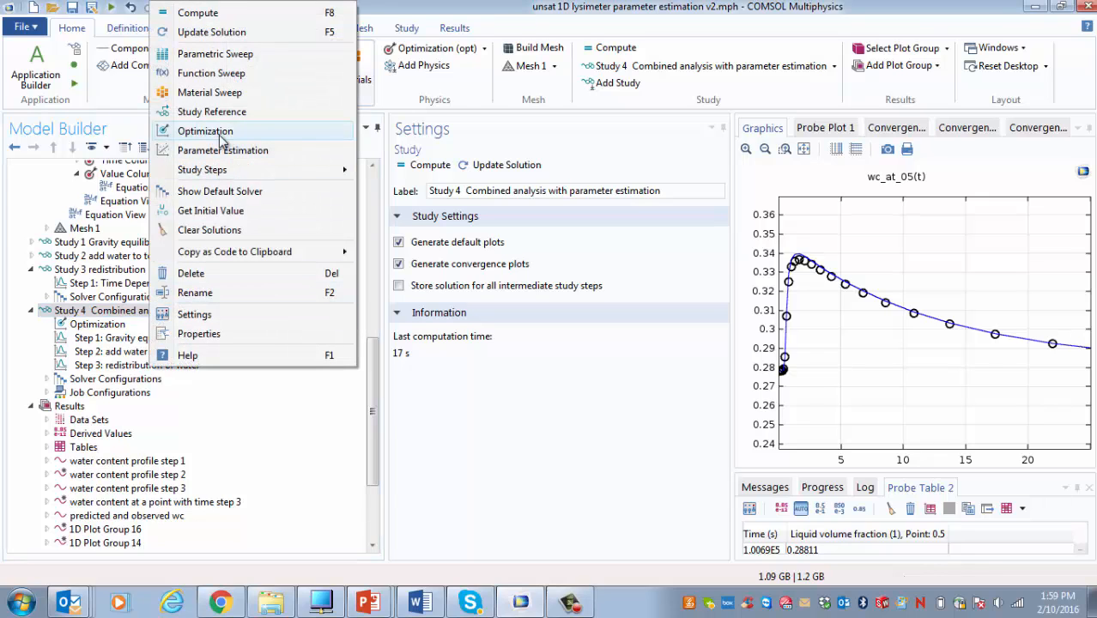
click(105, 325)
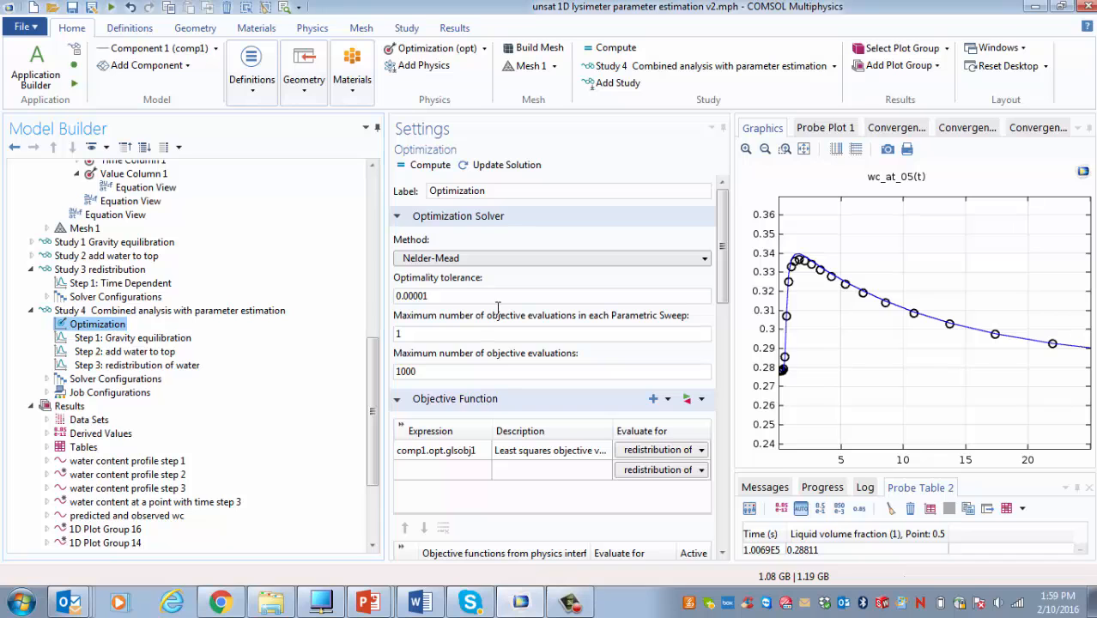
drag(721, 253, 732, 222)
click(704, 259)
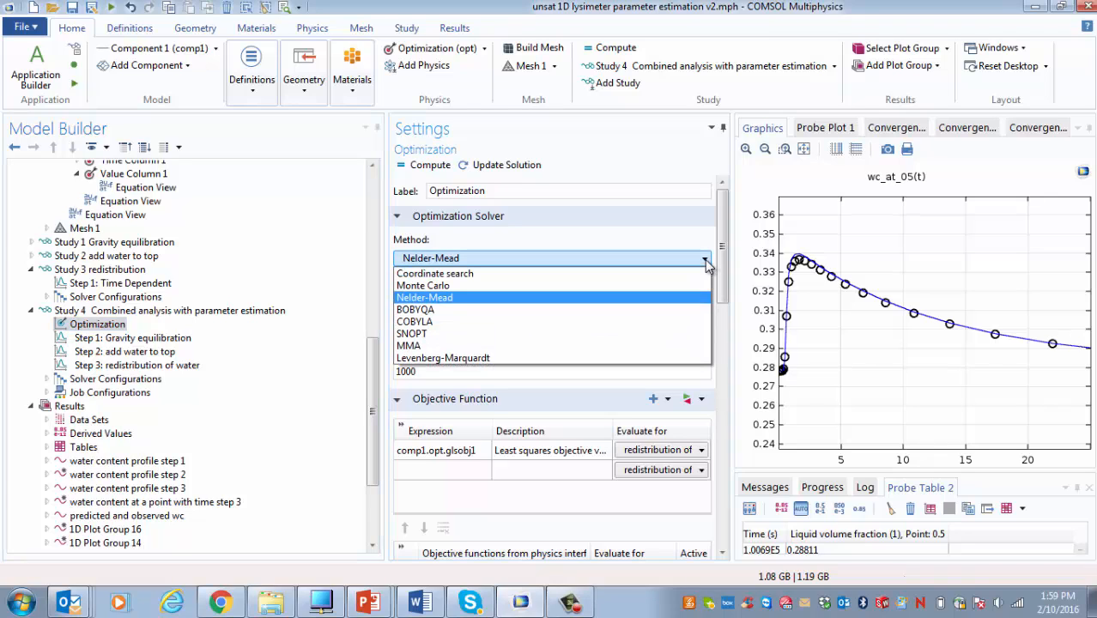
click(705, 261)
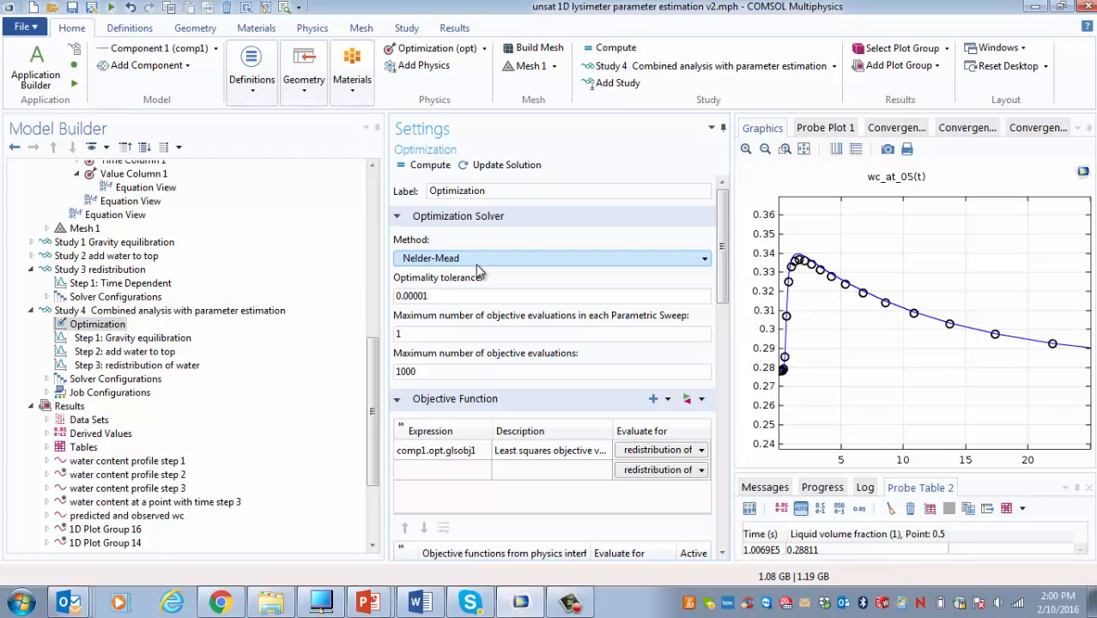
Step: Re-enter the optimality tolerance of the Optimization solver as 0.00001
click(428, 297)
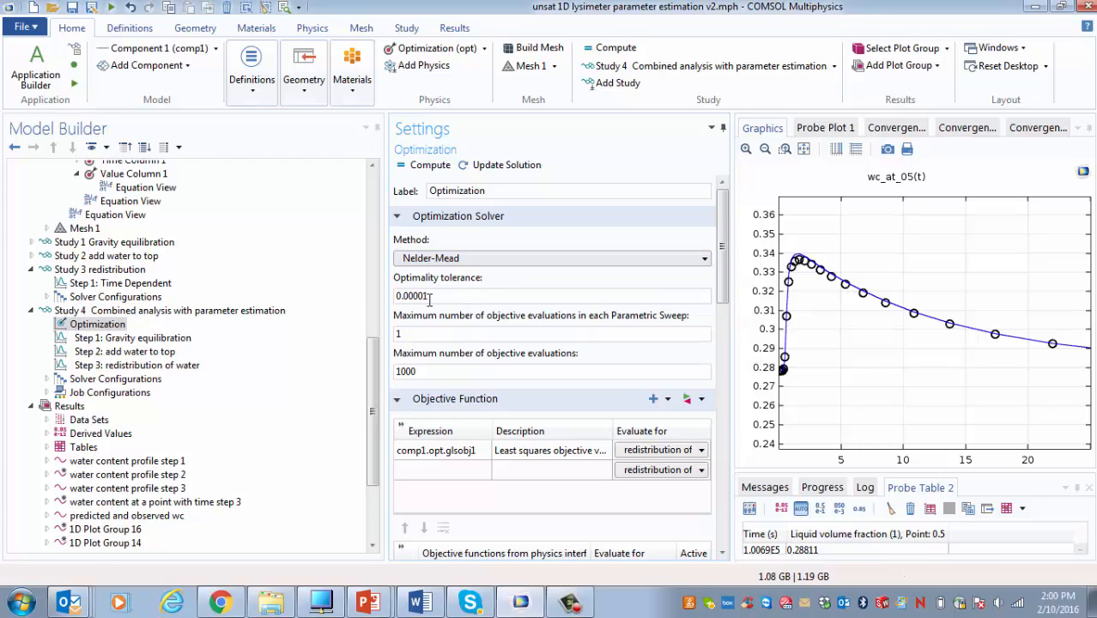
key(BackSpace)
key(BackSpace)
text(00)
Step: Review the maximum numbers of objective evaluations and the Objective Function settings of Study 4's Optimization node
click(431, 336)
mouse_move(722, 282)
mouse_down()
mouse_move(727, 310)
mouse_move(728, 294)
mouse_move(704, 276)
mouse_up()
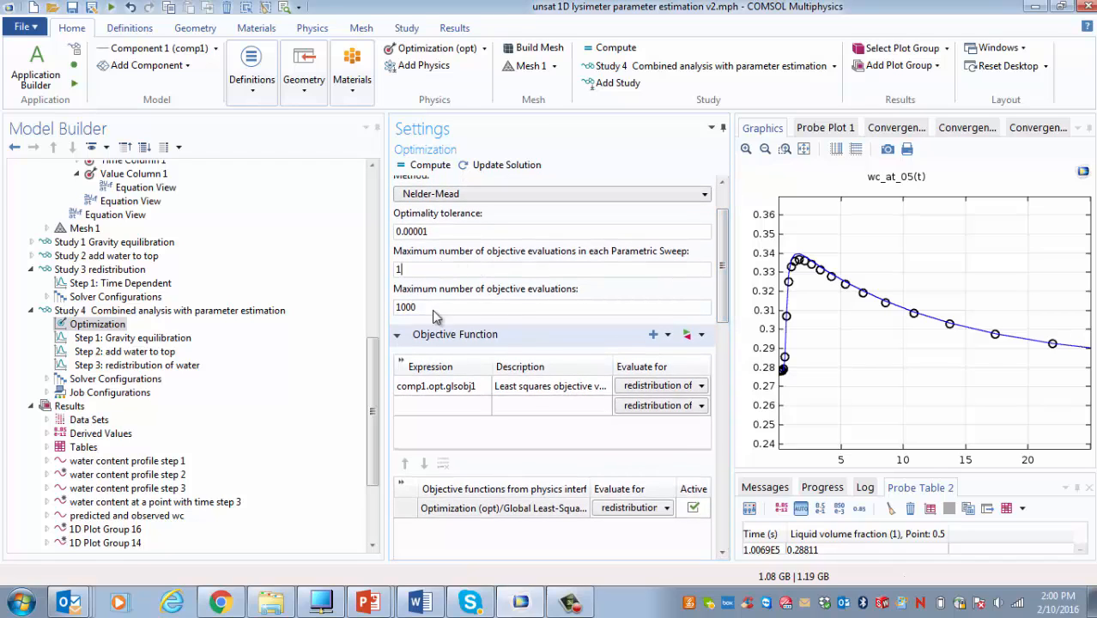
drag(725, 292, 728, 324)
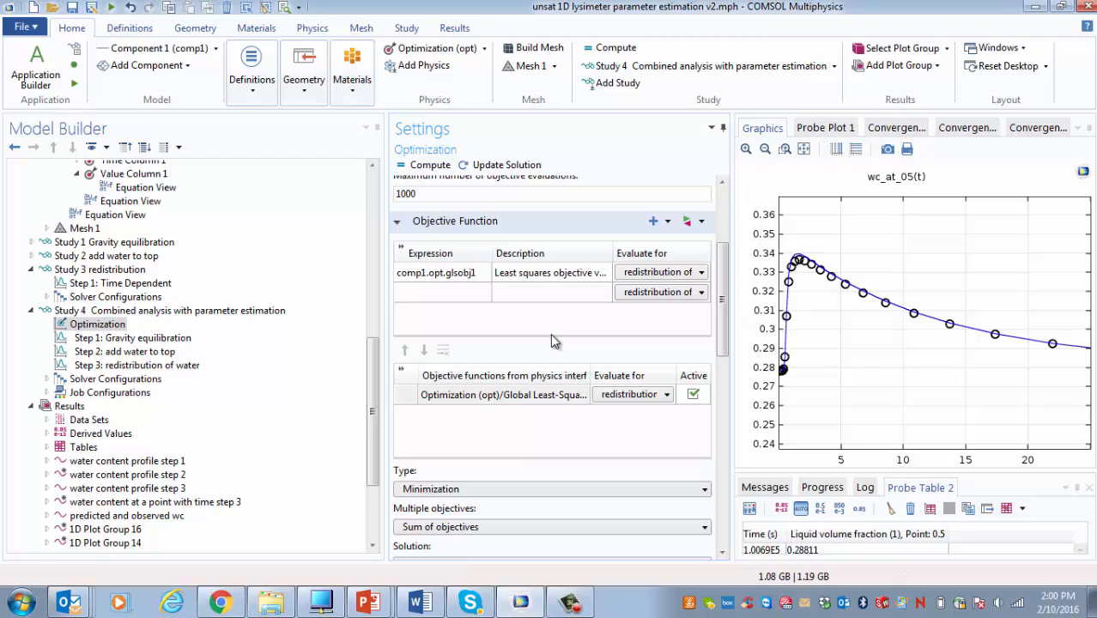
Step: Review the objective expression, the minimization options and the control parameters n and alpha in Study 4's Optimization node
scroll(470, 312, up, 1)
click(471, 312)
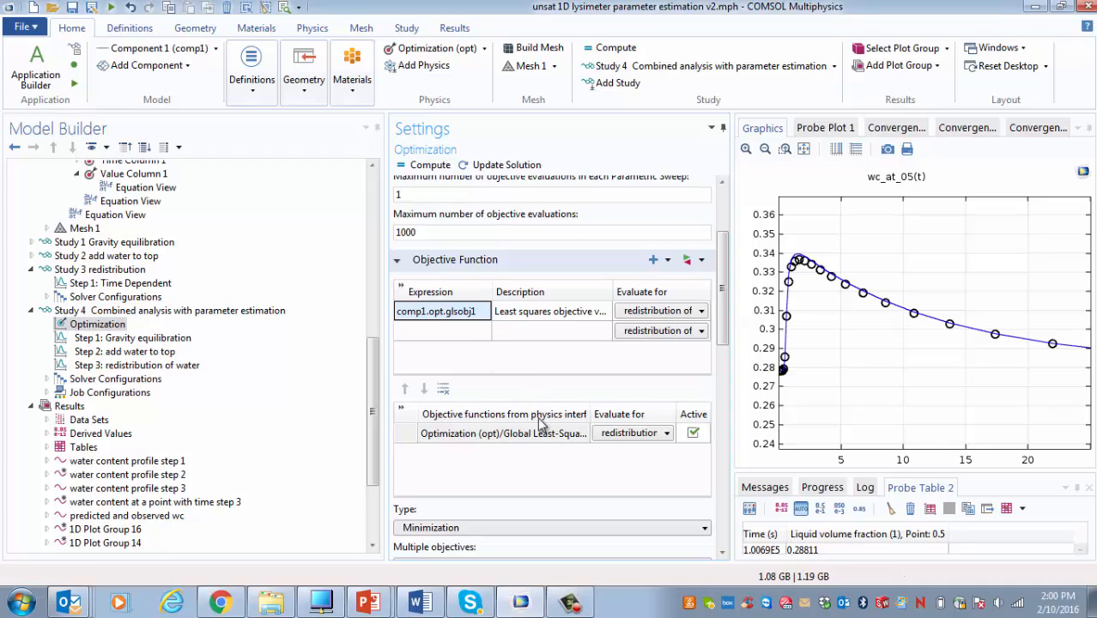
scroll(546, 460, down, 2)
scroll(528, 400, down, 1)
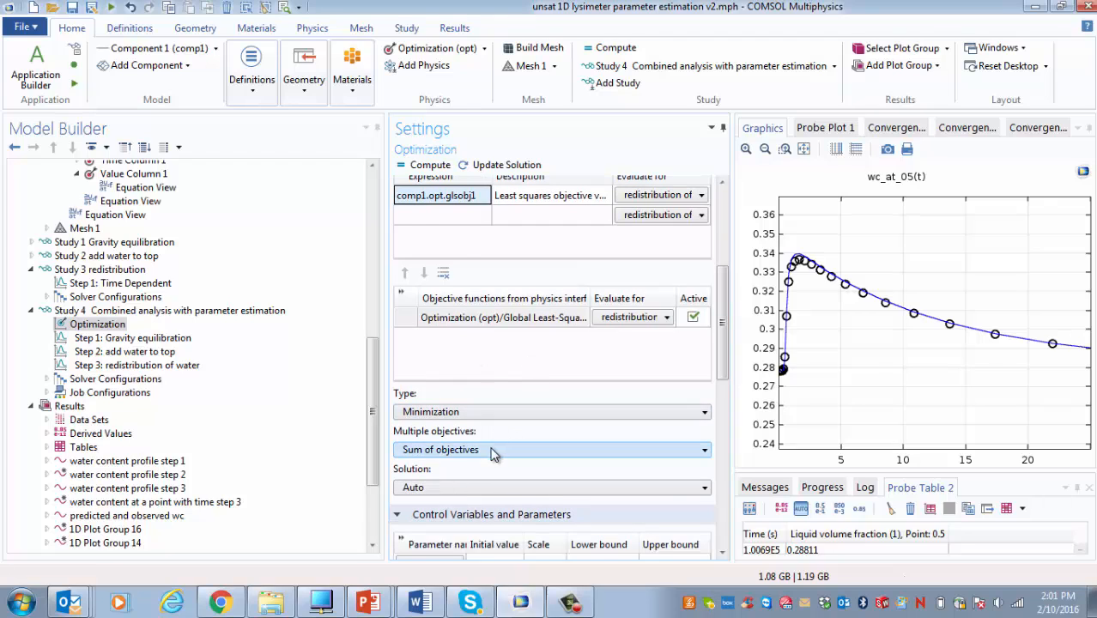
scroll(495, 450, down, 2)
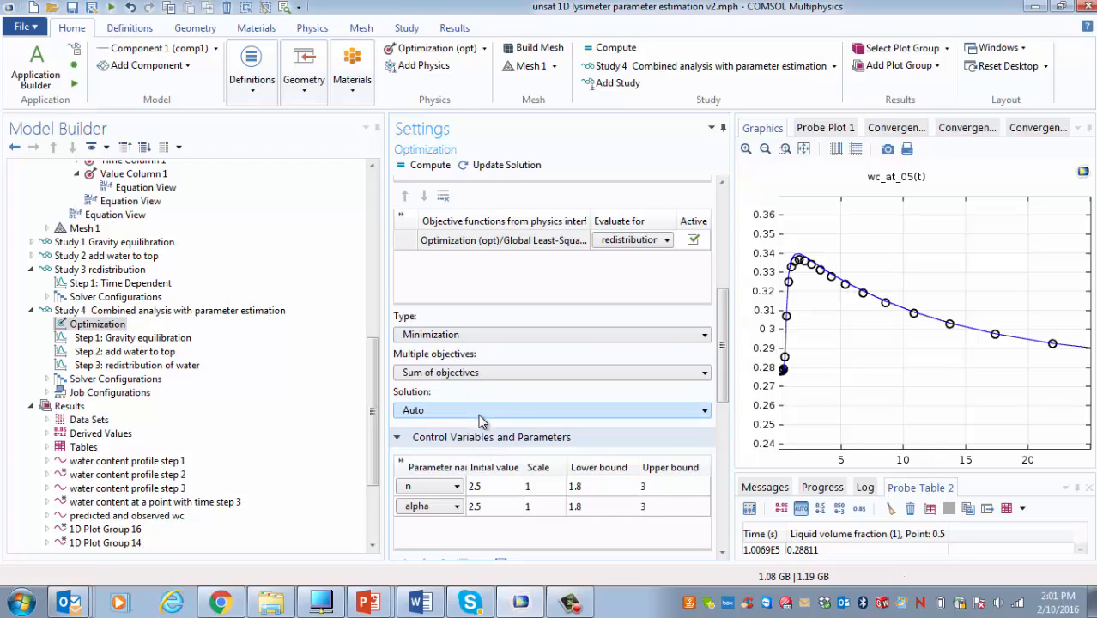
scroll(482, 421, down, 2)
scroll(505, 449, down, 1)
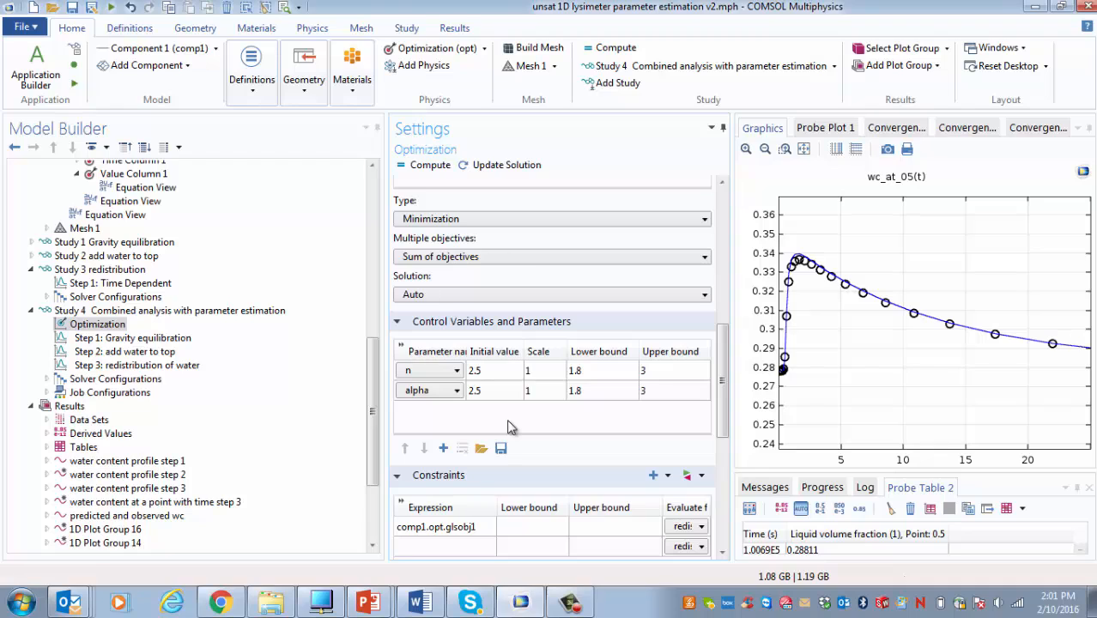
Step: Examine the Constraints settings of Study 4's Optimization node, including the constraint expression and its bounds
scroll(495, 427, down, 1)
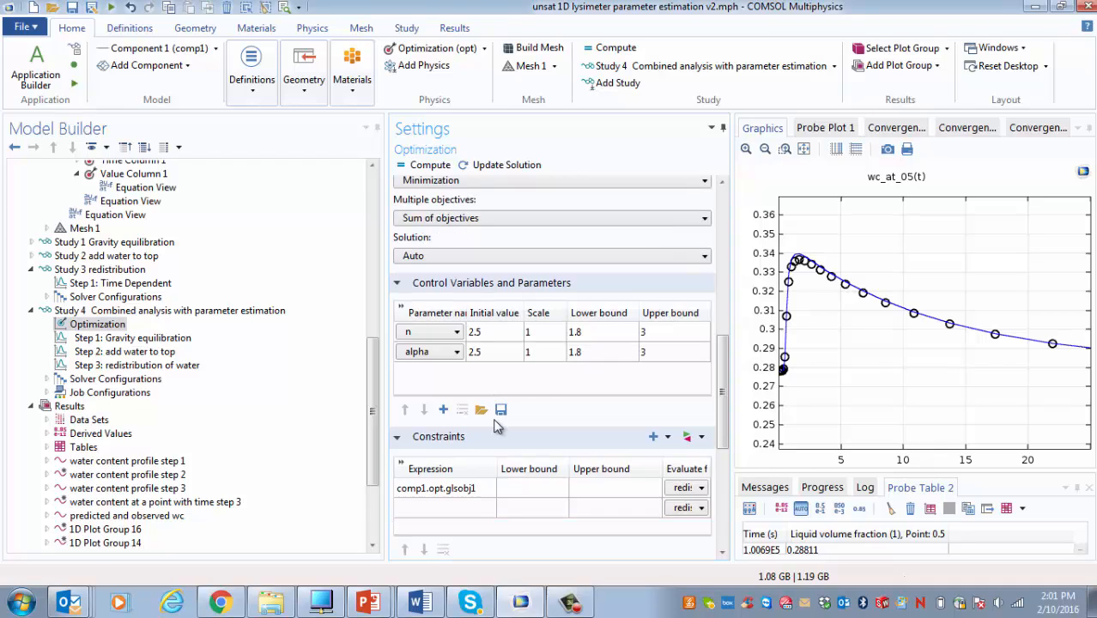
scroll(497, 427, down, 1)
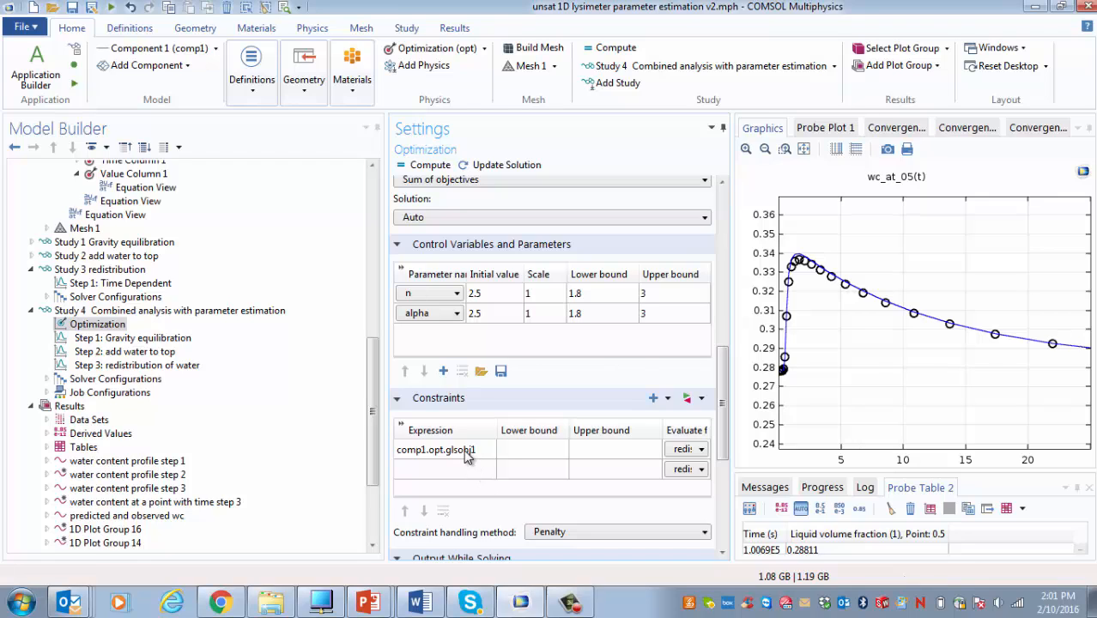
scroll(464, 456, down, 1)
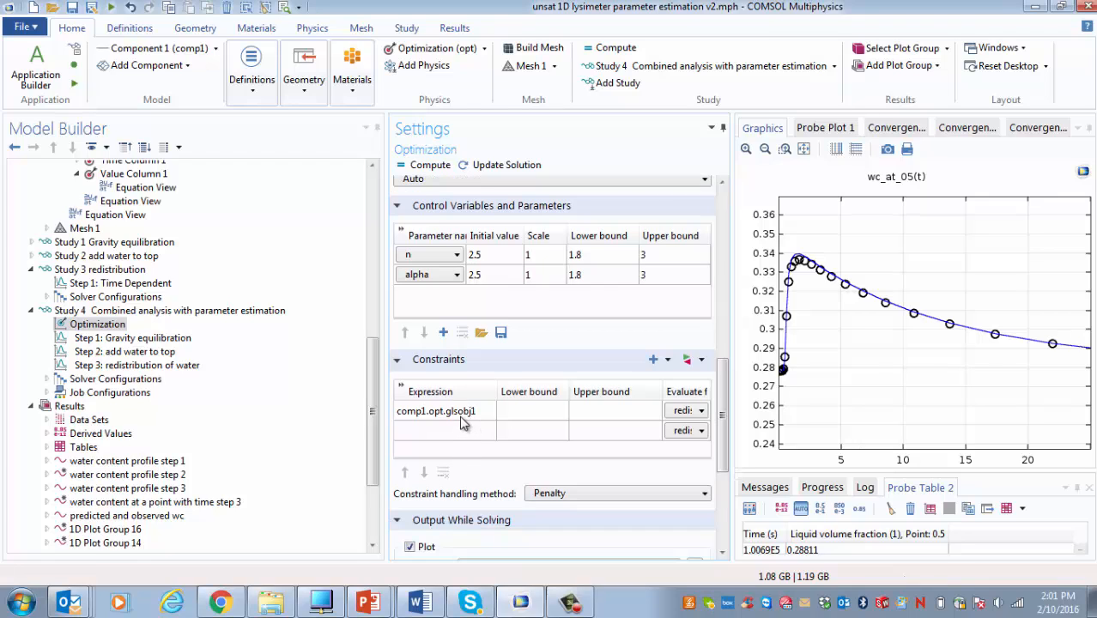
scroll(464, 416, down, 2)
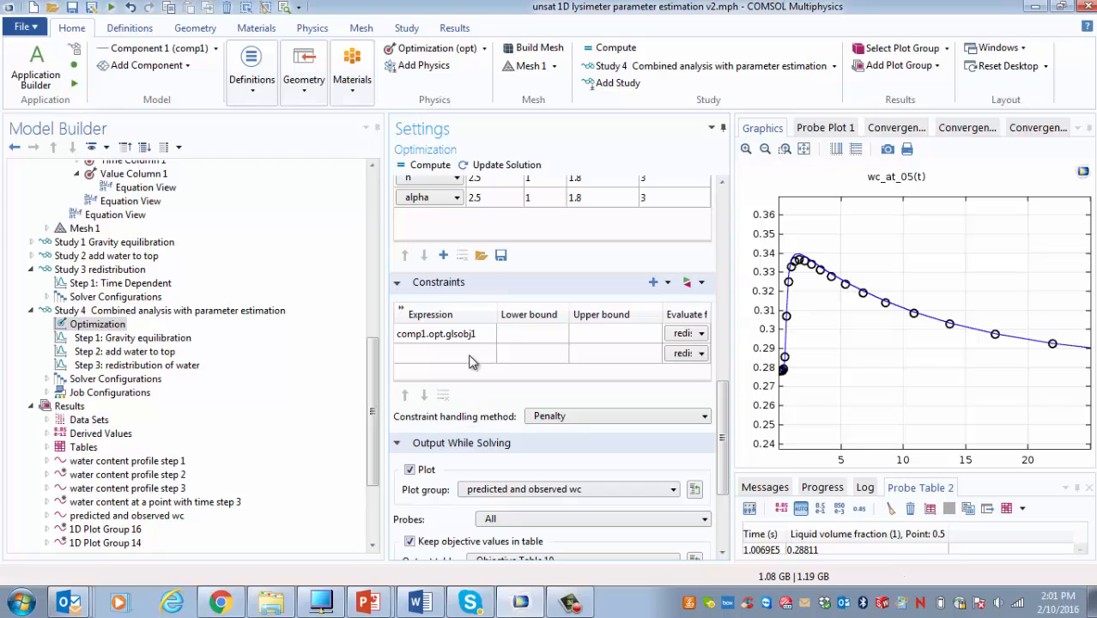
click(477, 336)
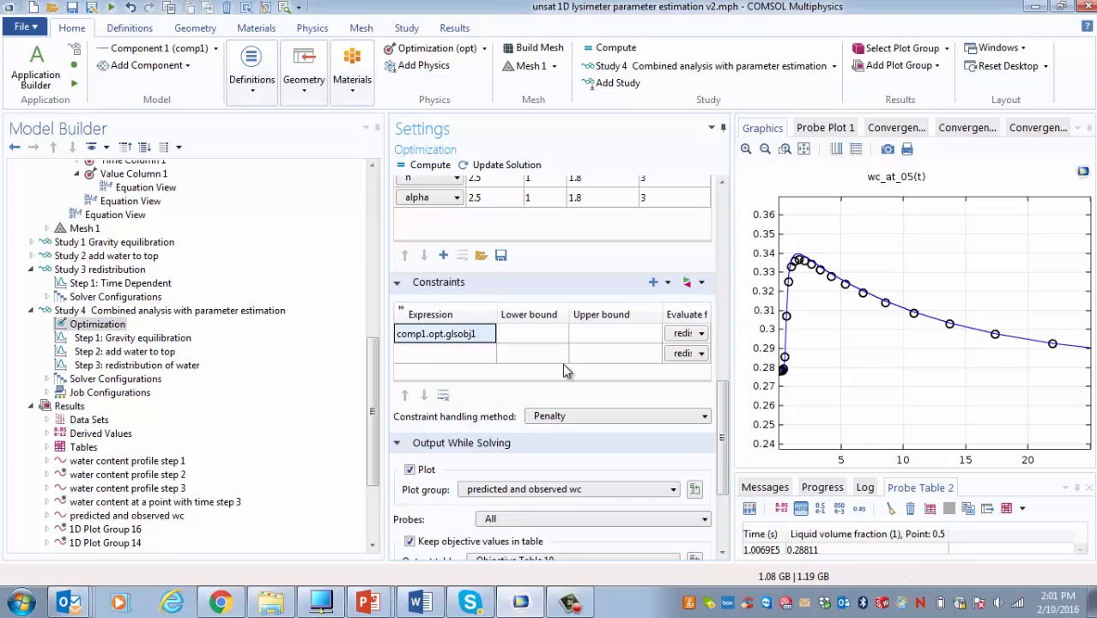
Step: Review the Output While Solving settings of the Optimization node and look over the plot groups under Results
drag(727, 406, 726, 457)
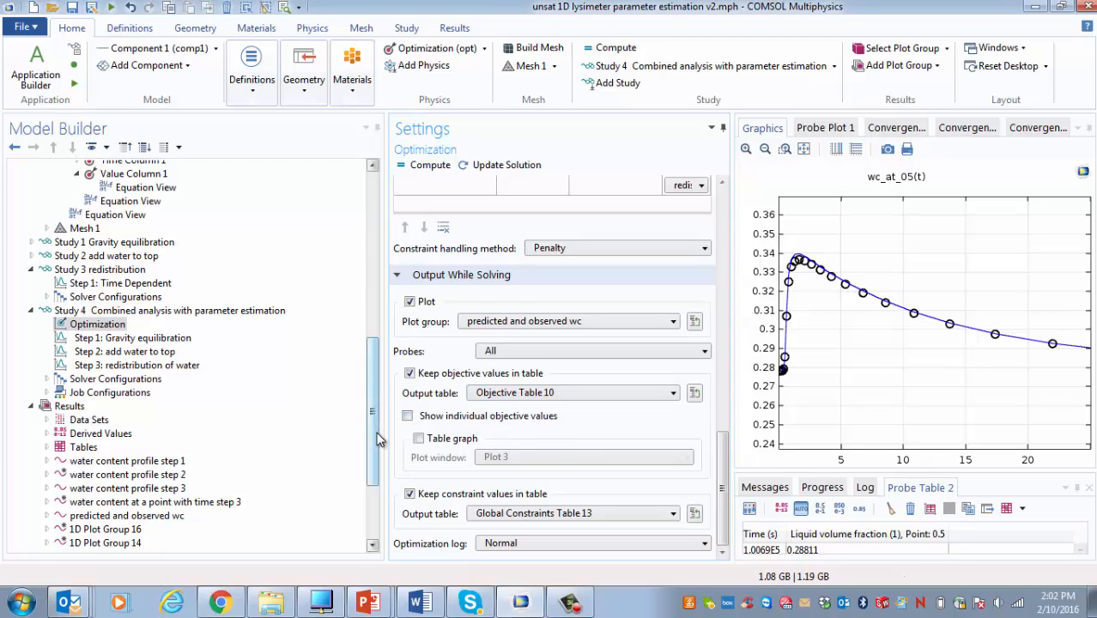
drag(378, 439, 372, 491)
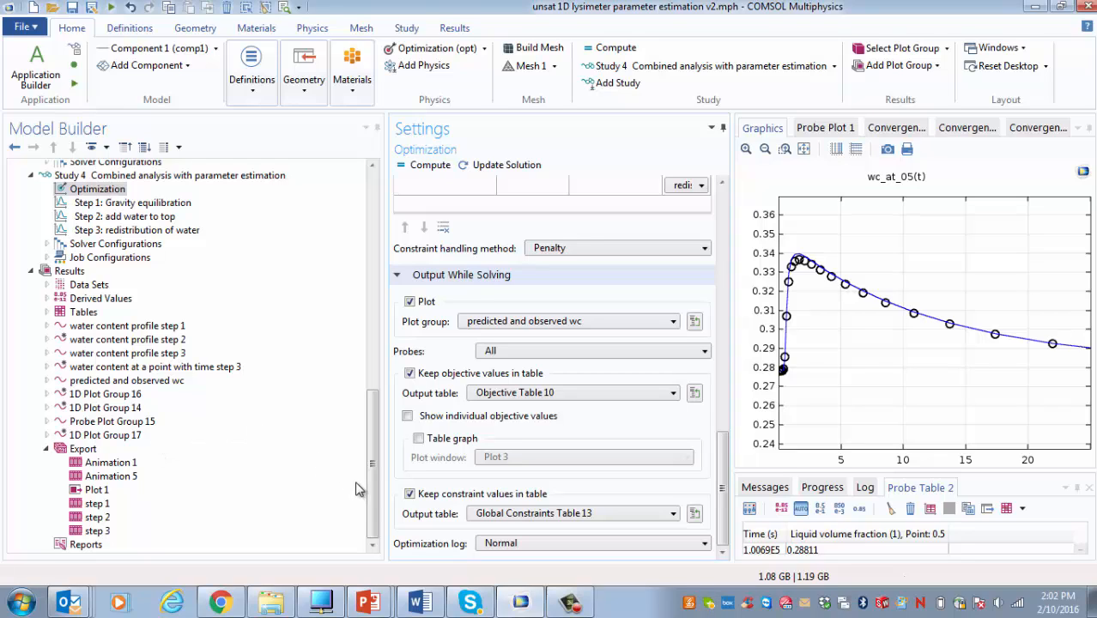
drag(375, 507, 375, 504)
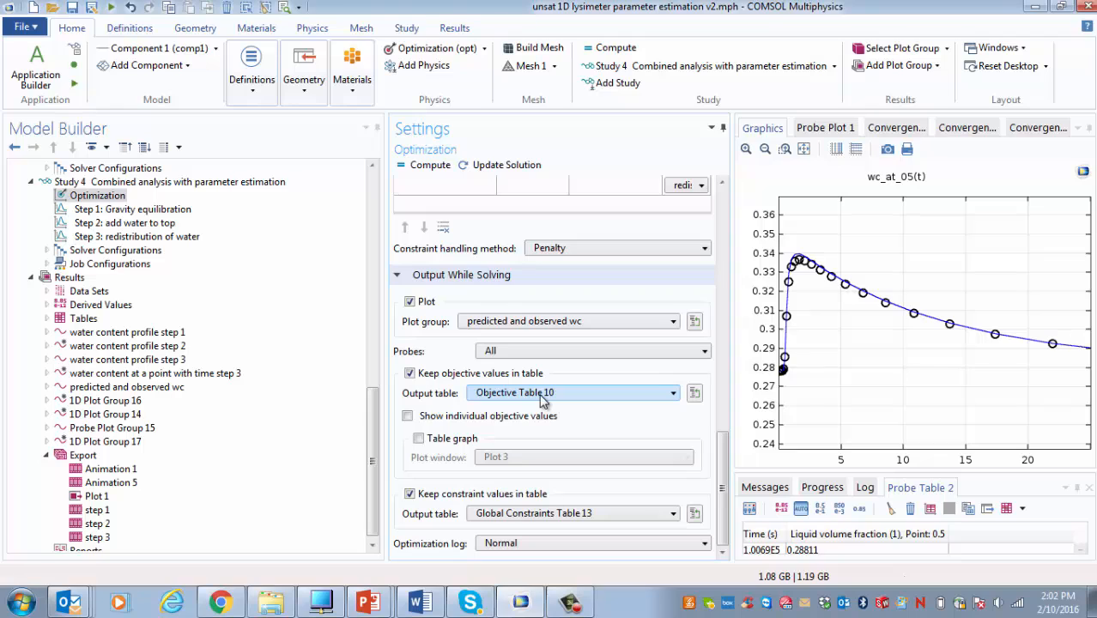
click(371, 483)
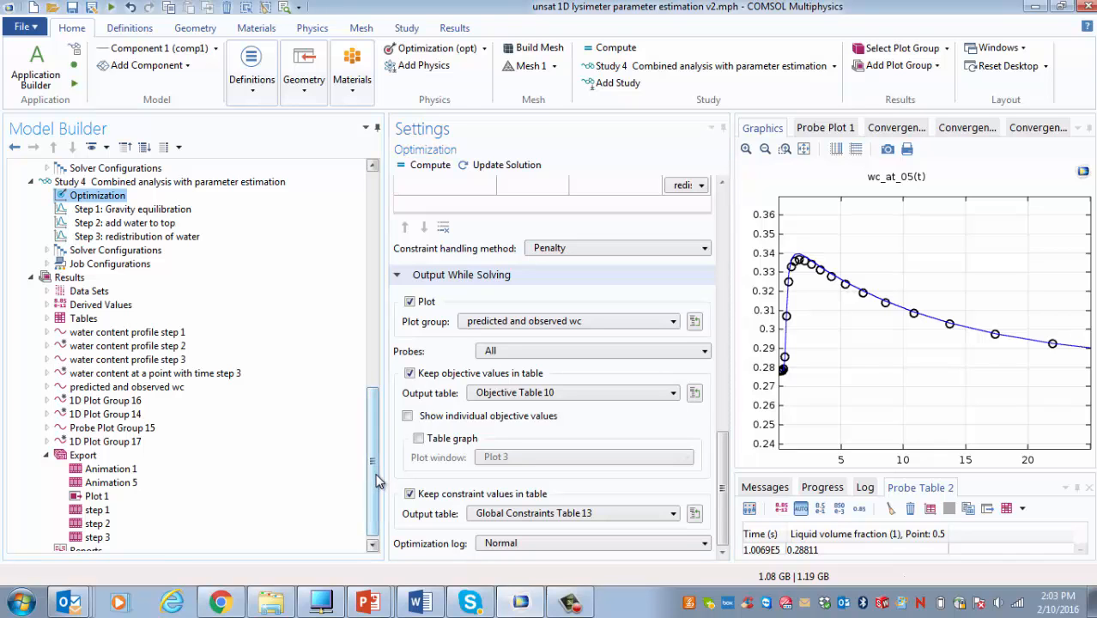
Step: Look up the Optimization interface under Mathematics, Optimization and Sensitivity, among the physics that can be added to Component 1
drag(374, 466, 375, 389)
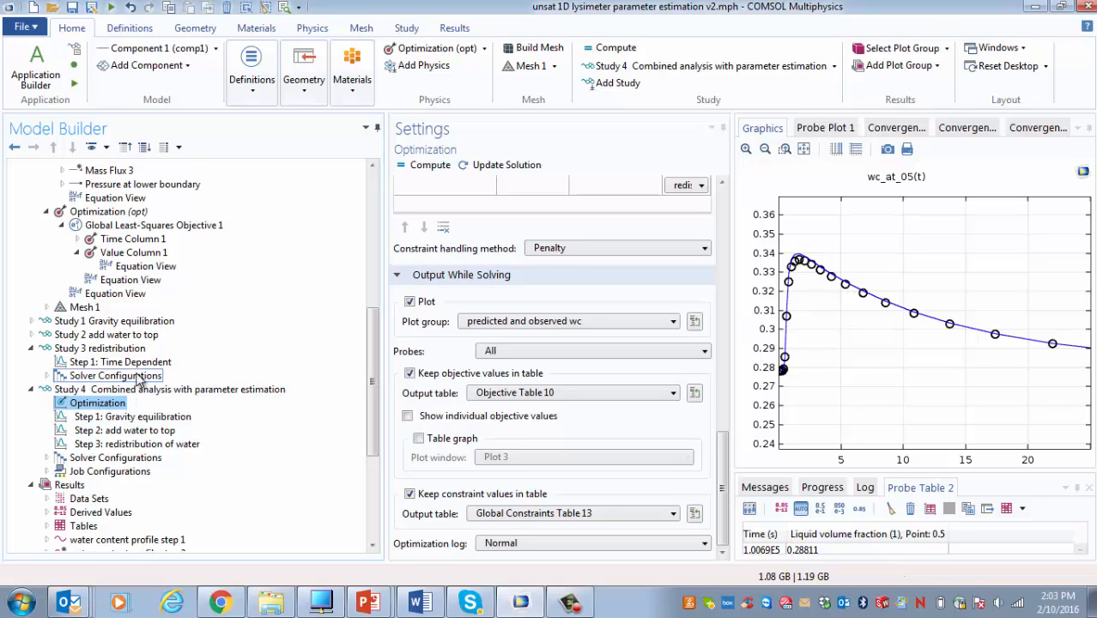
click(107, 212)
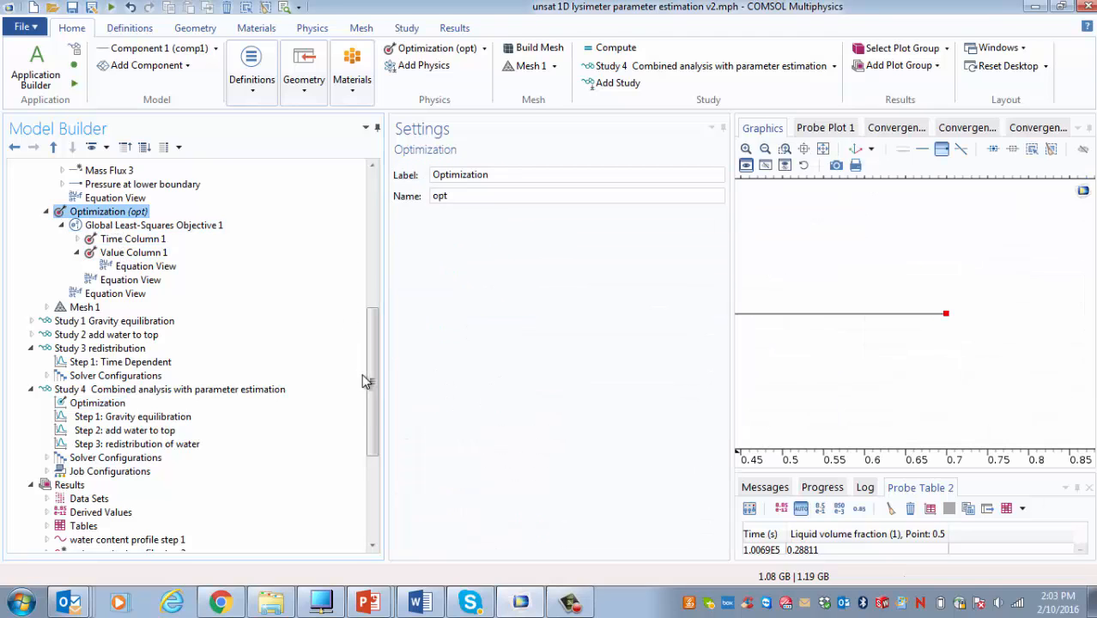
drag(371, 407, 371, 338)
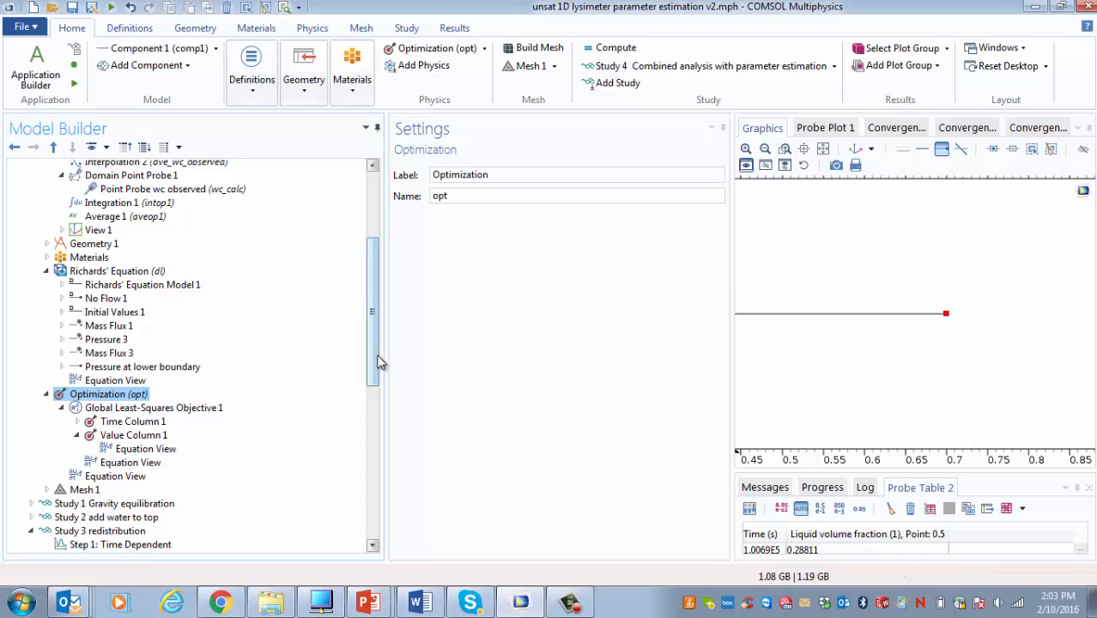
drag(376, 358, 376, 292)
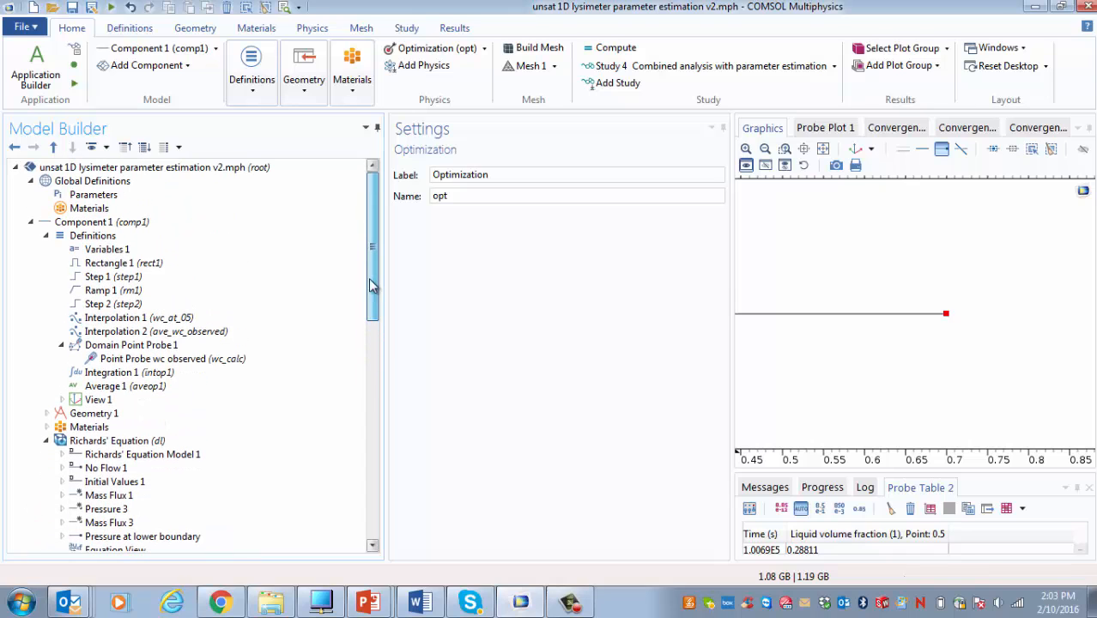
click(110, 223)
right_click(111, 225)
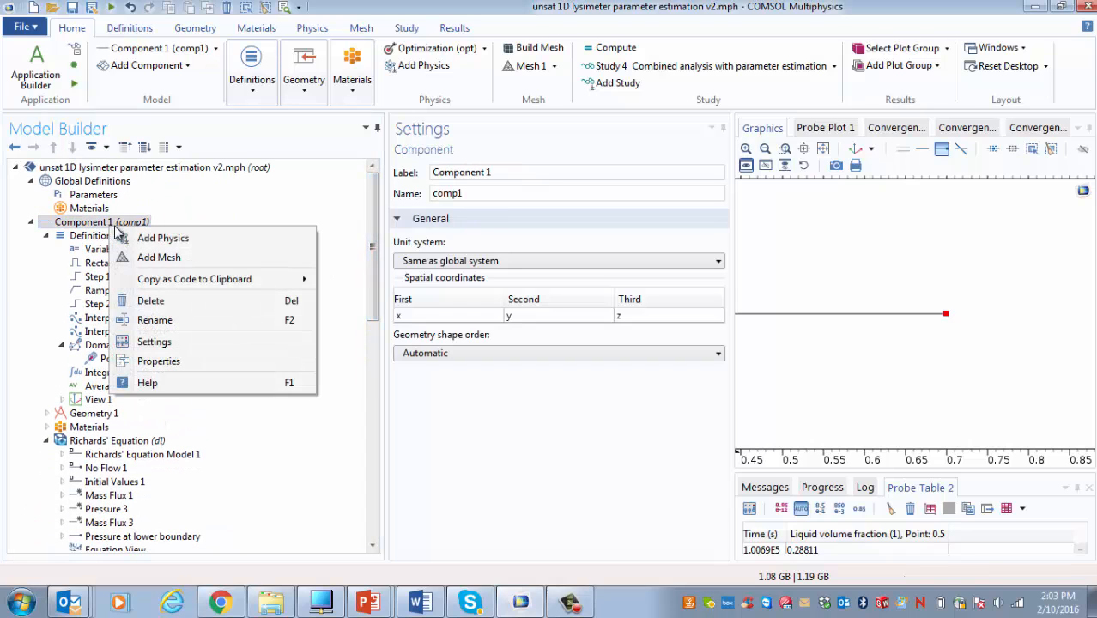
click(187, 243)
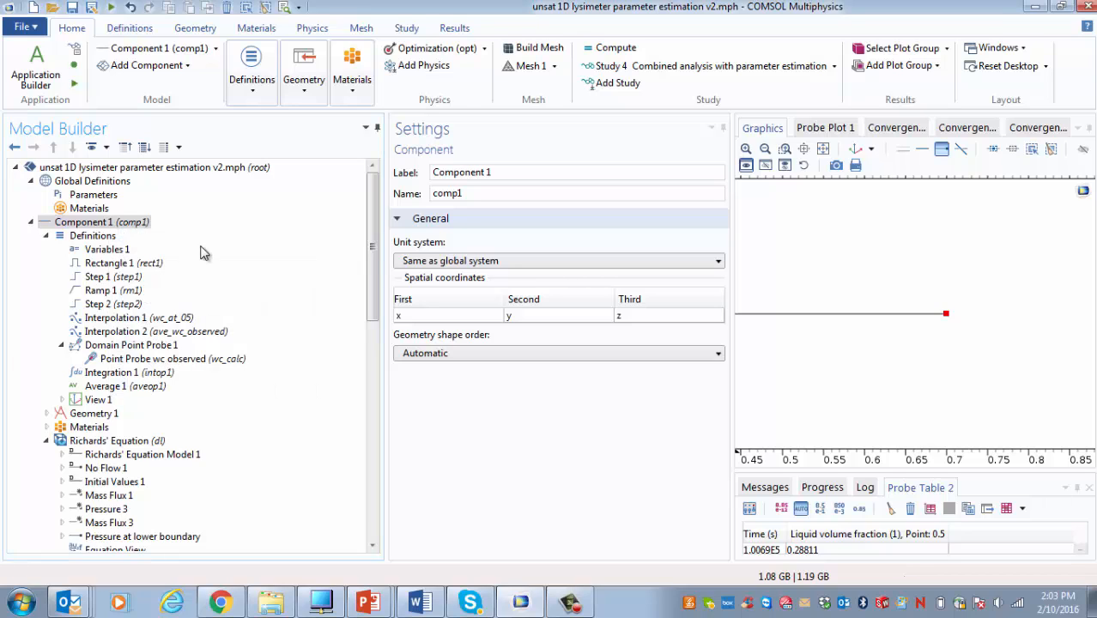
click(857, 315)
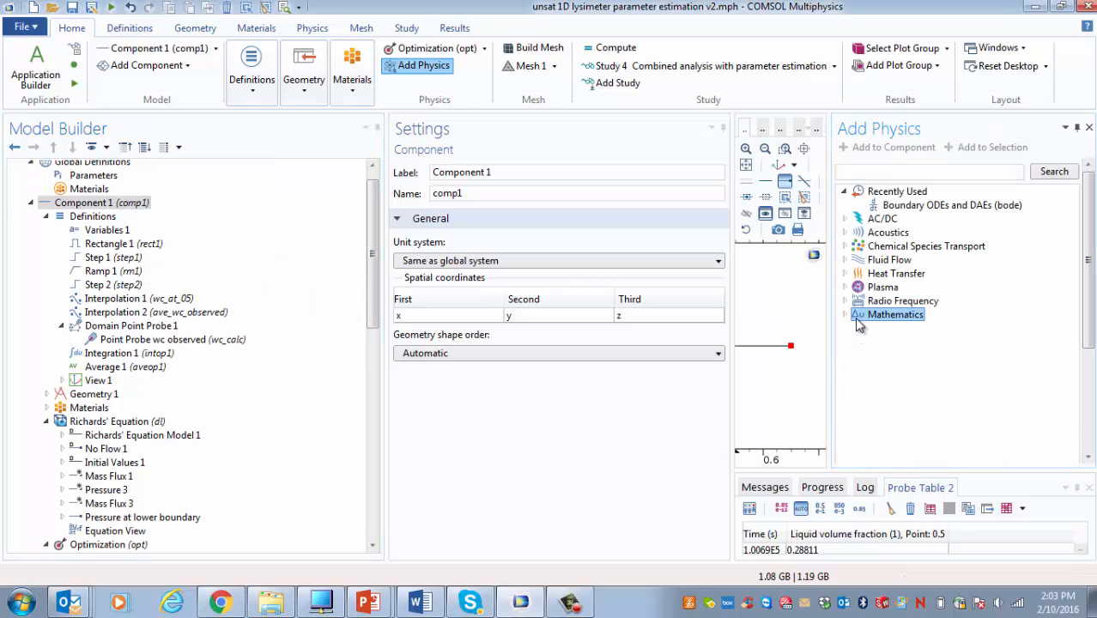
click(844, 314)
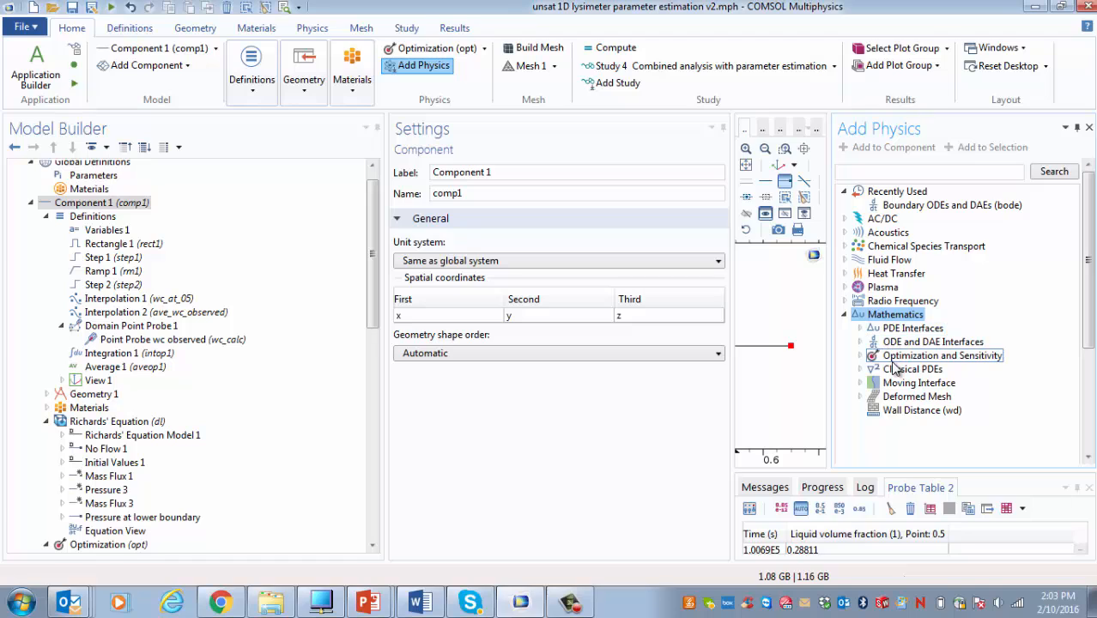
click(894, 357)
click(861, 356)
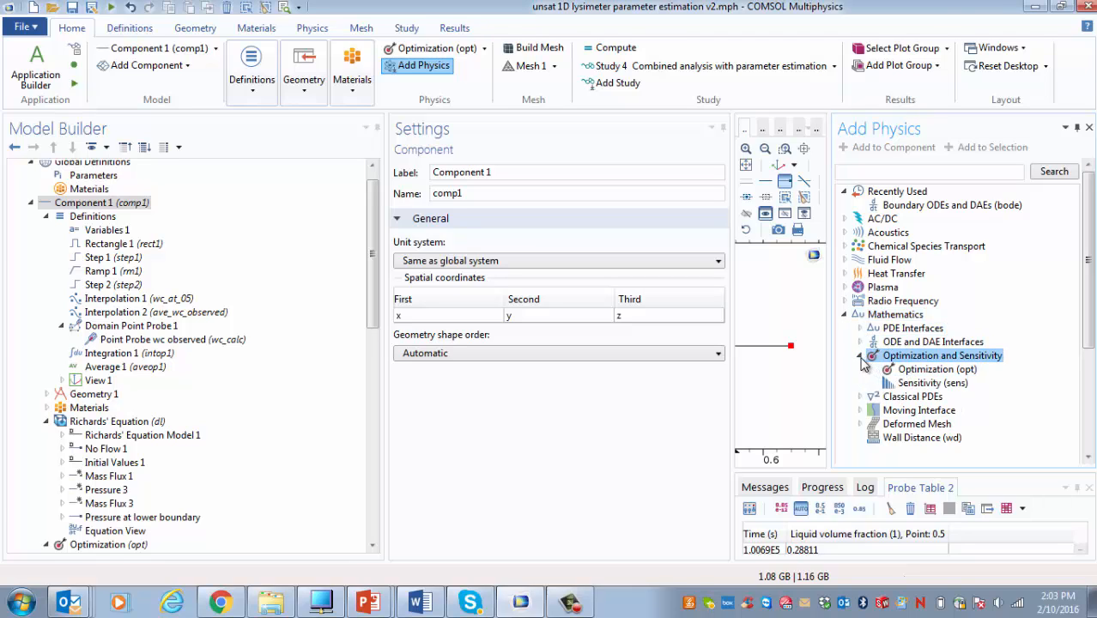
click(859, 356)
click(844, 314)
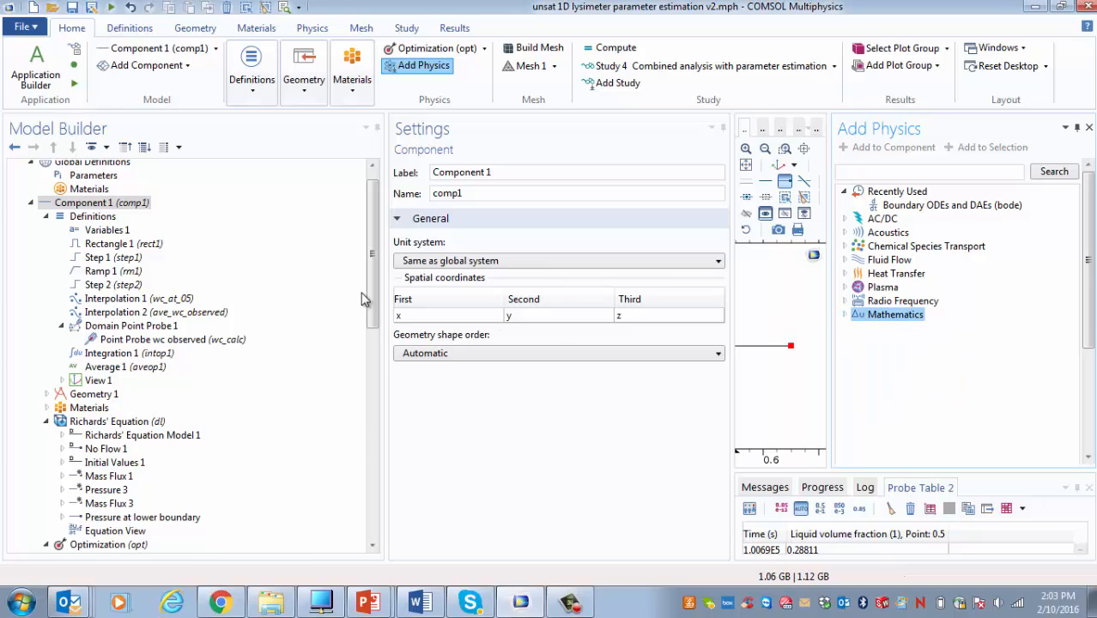
Step: Review the objective and constraint features that can be added to Component 1's Optimization interface
drag(371, 287, 397, 385)
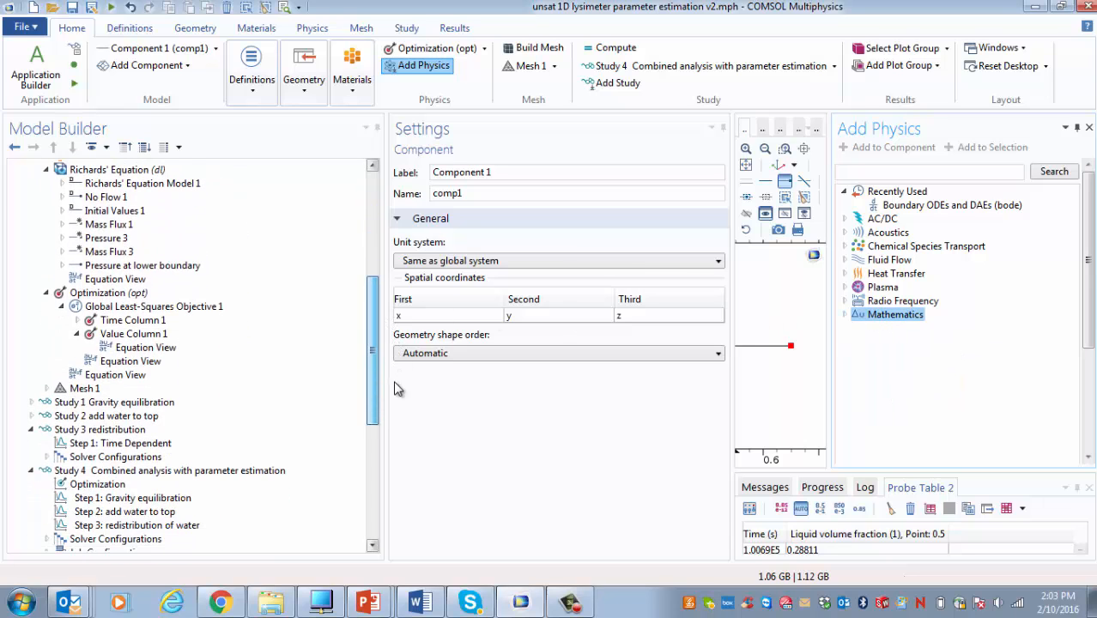
click(108, 293)
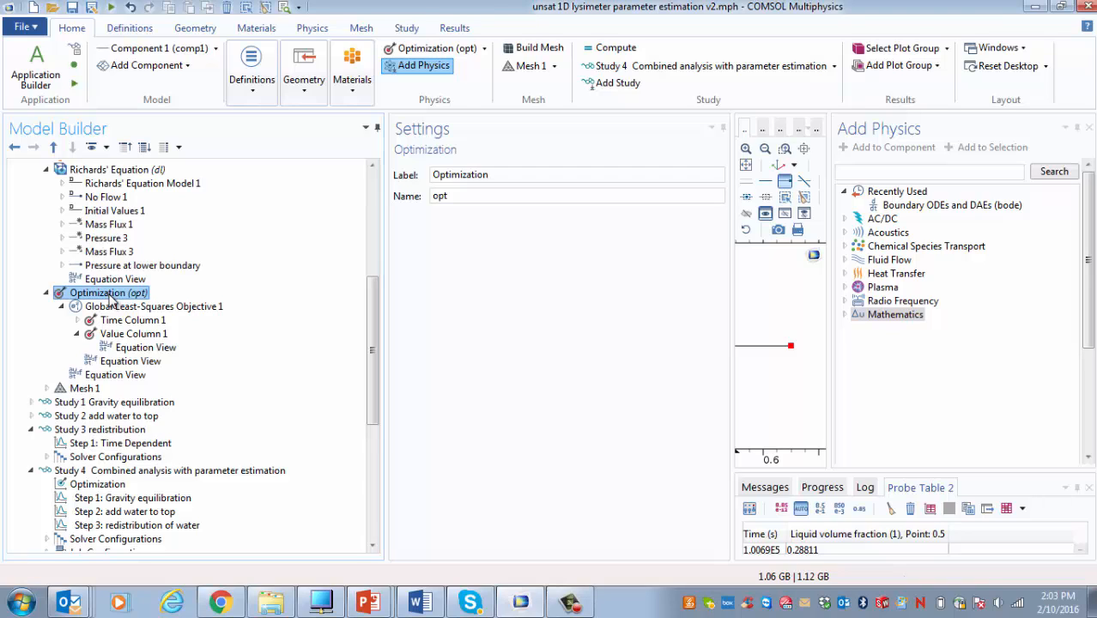
right_click(111, 298)
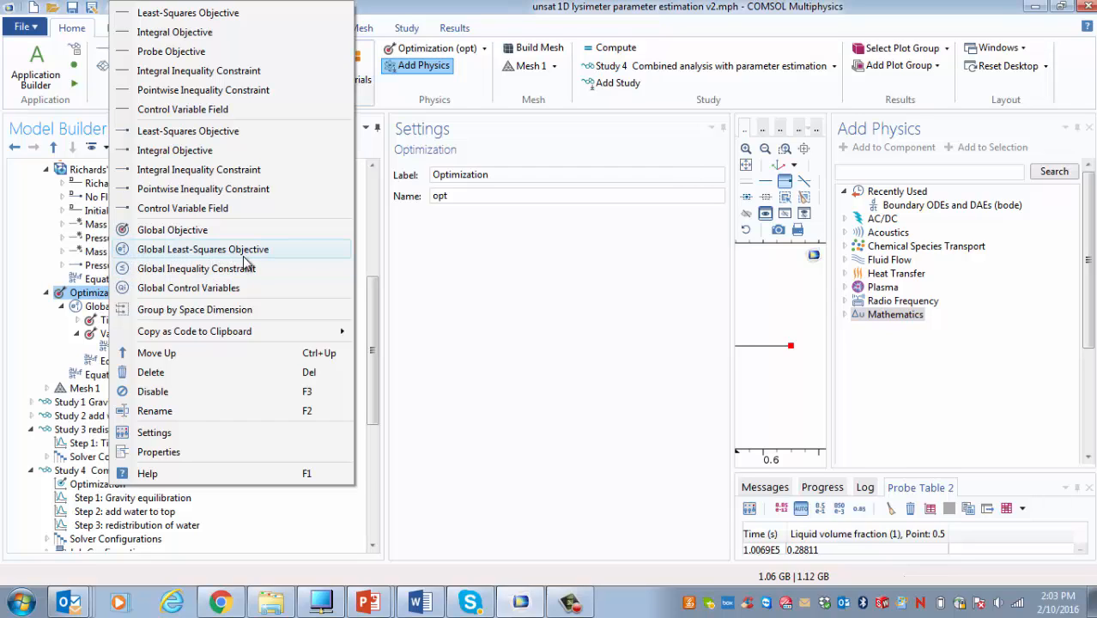
click(92, 295)
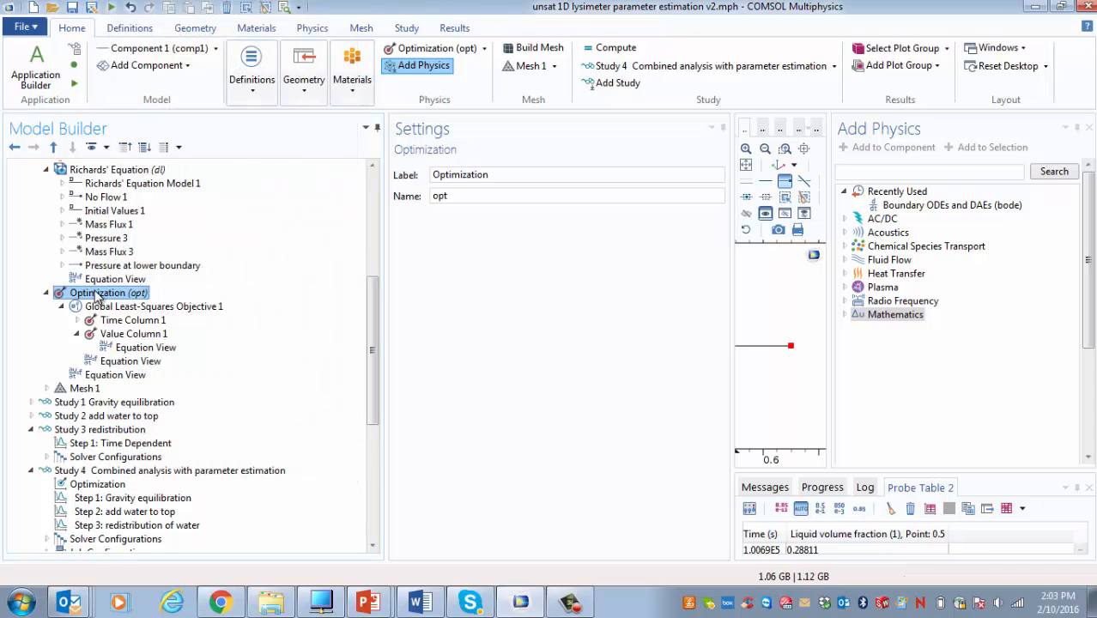
Step: Review the experimental data source of Global Least-Squares Objective 1 and view the available CSV data files without loading one
click(101, 308)
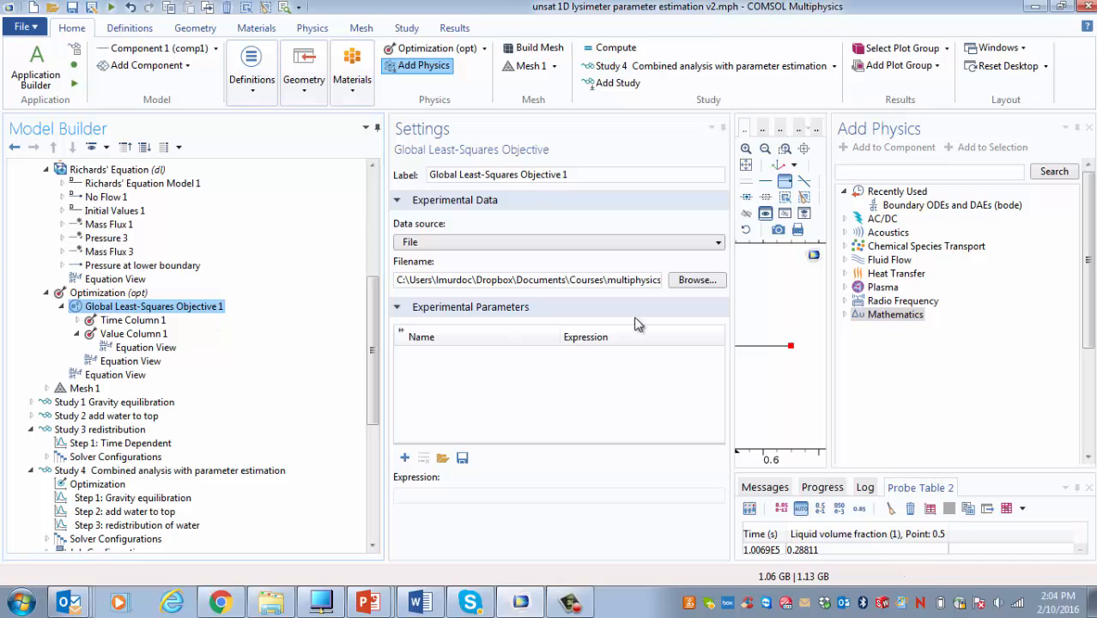
click(697, 281)
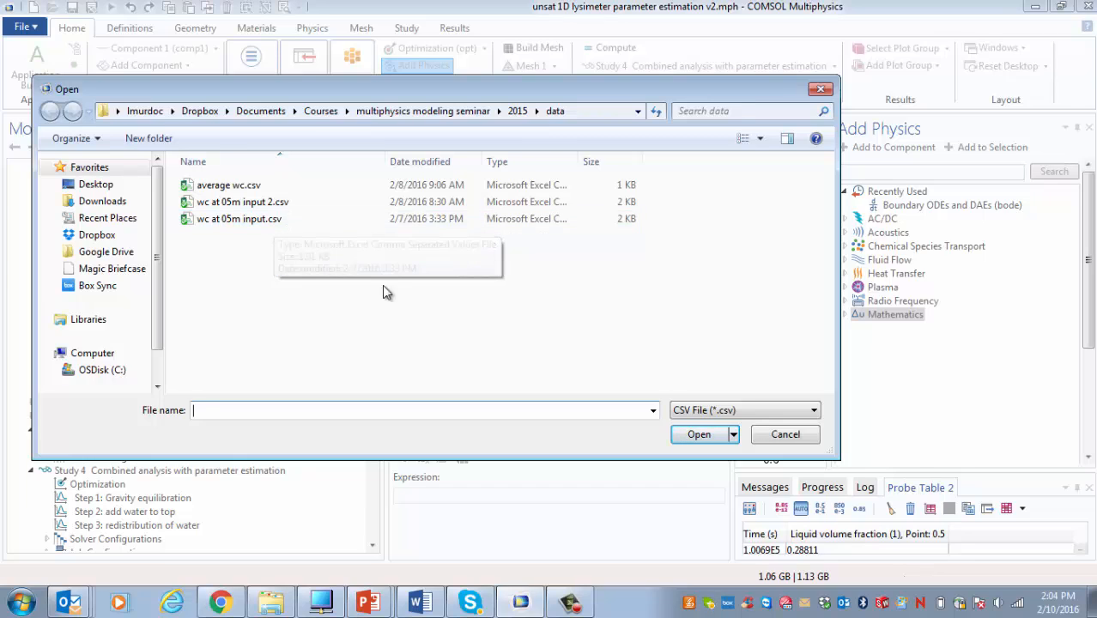
click(789, 438)
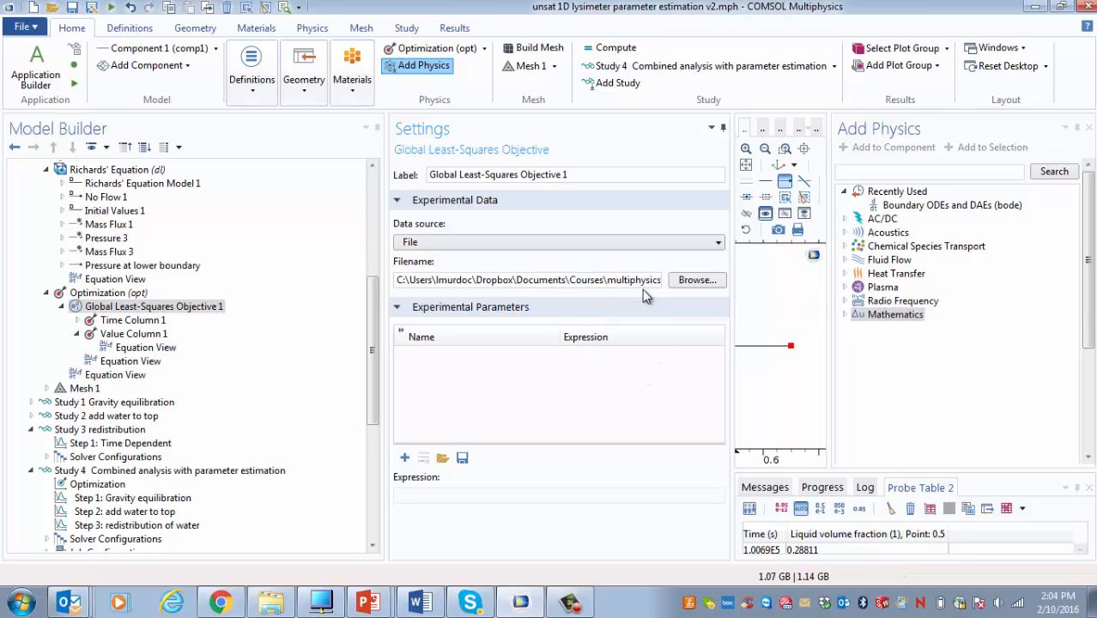
Step: Review the column types that can be added to Global Least-Squares Objective 1 and look at its Time Column 1
click(180, 312)
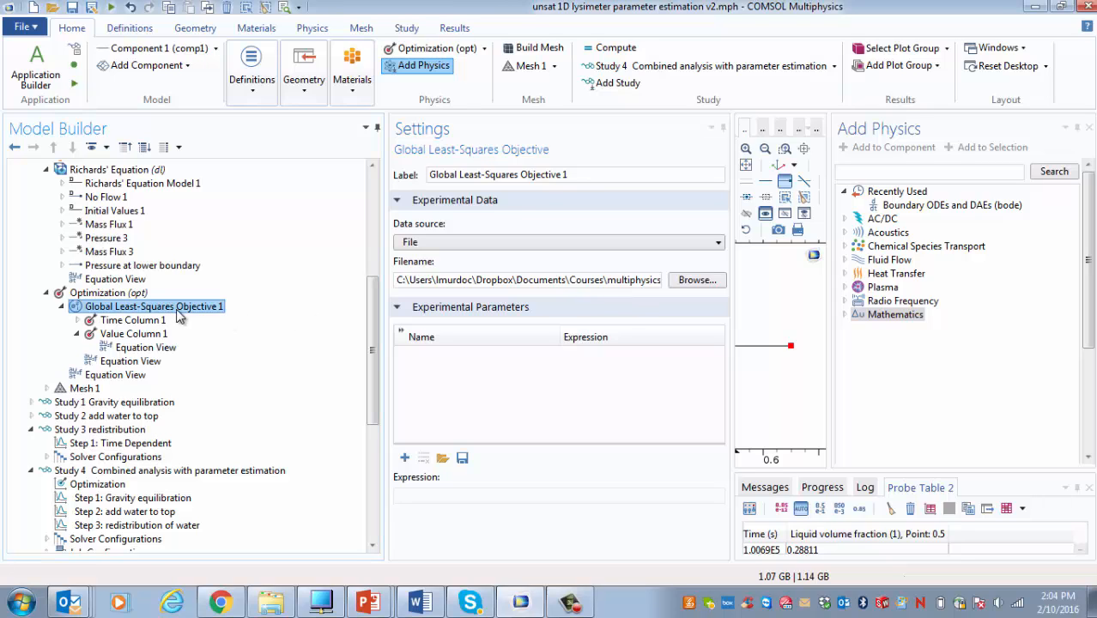
right_click(180, 314)
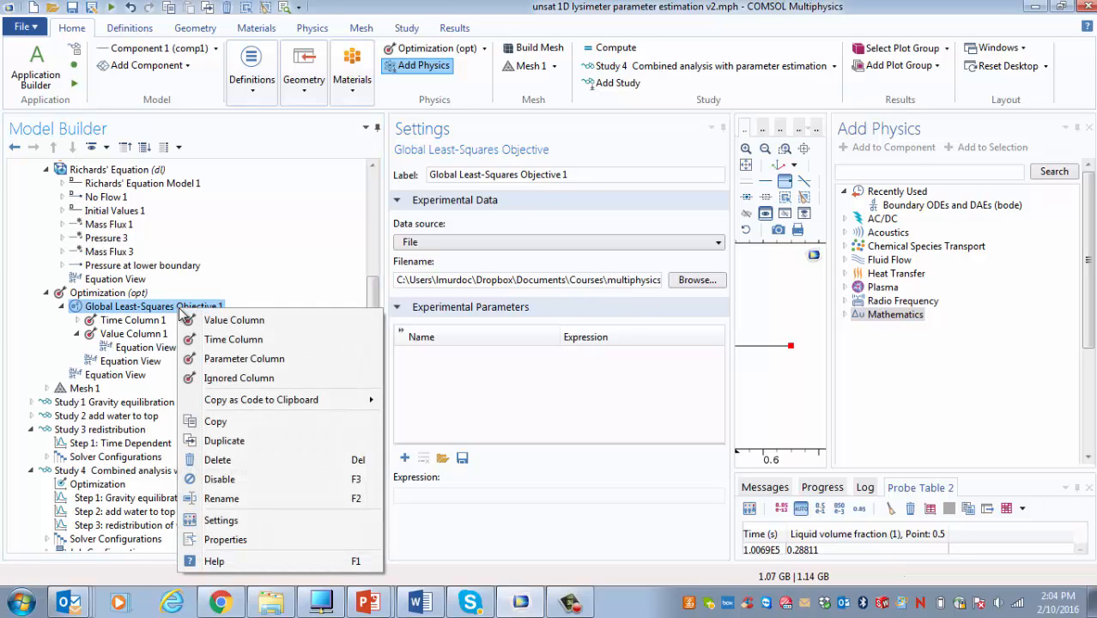
click(121, 323)
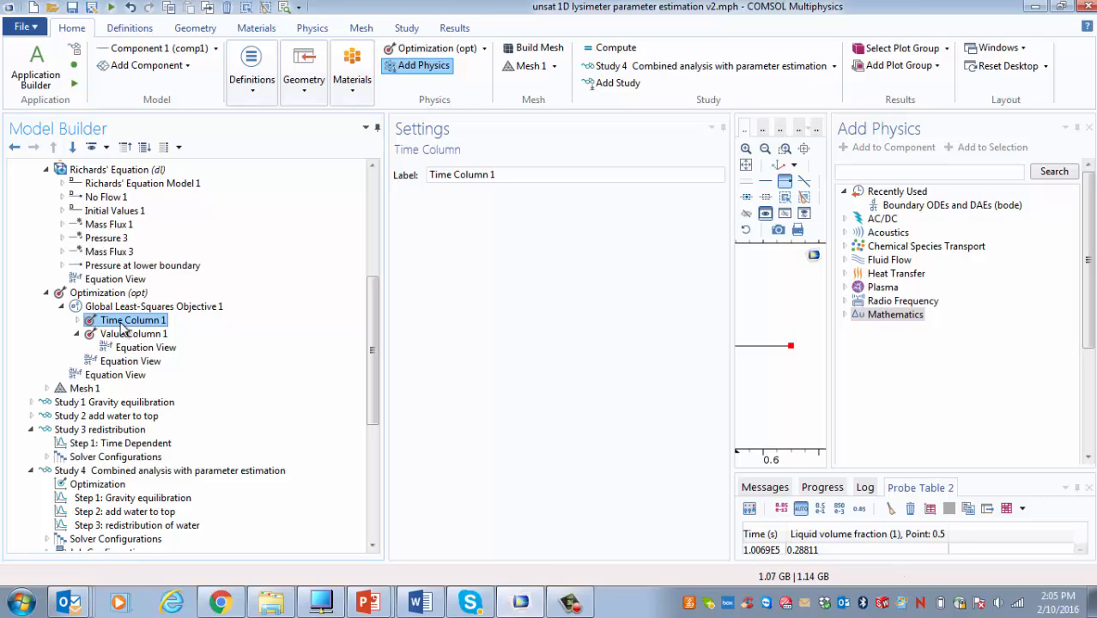
click(140, 312)
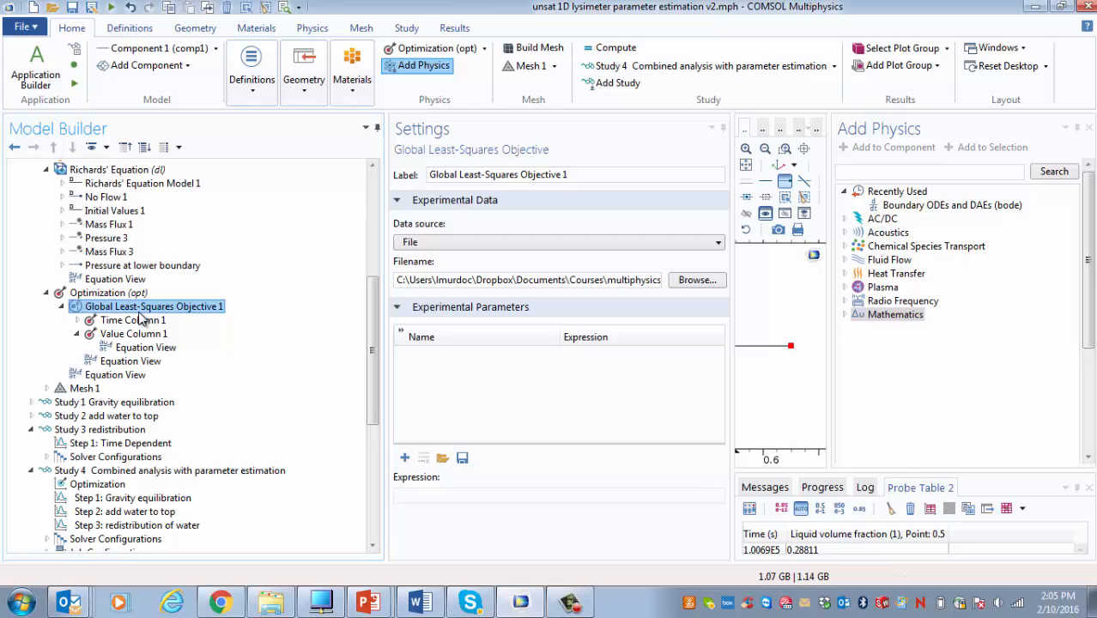
right_click(139, 314)
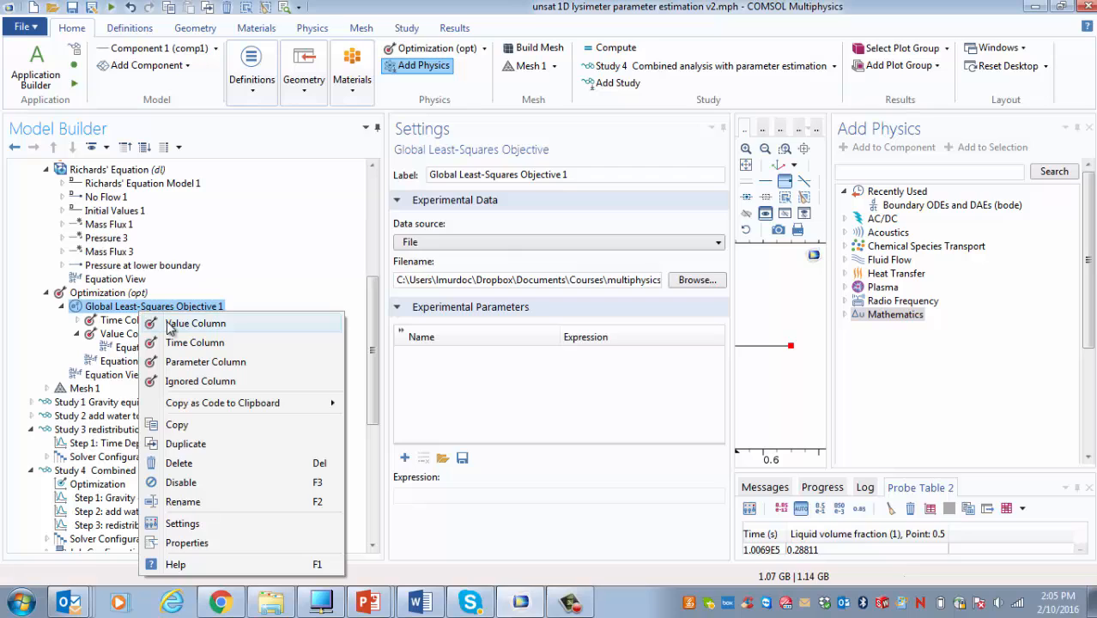
Step: Examine the expression of Value Column 1, focusing on its component prefix and the variable name after it
click(116, 336)
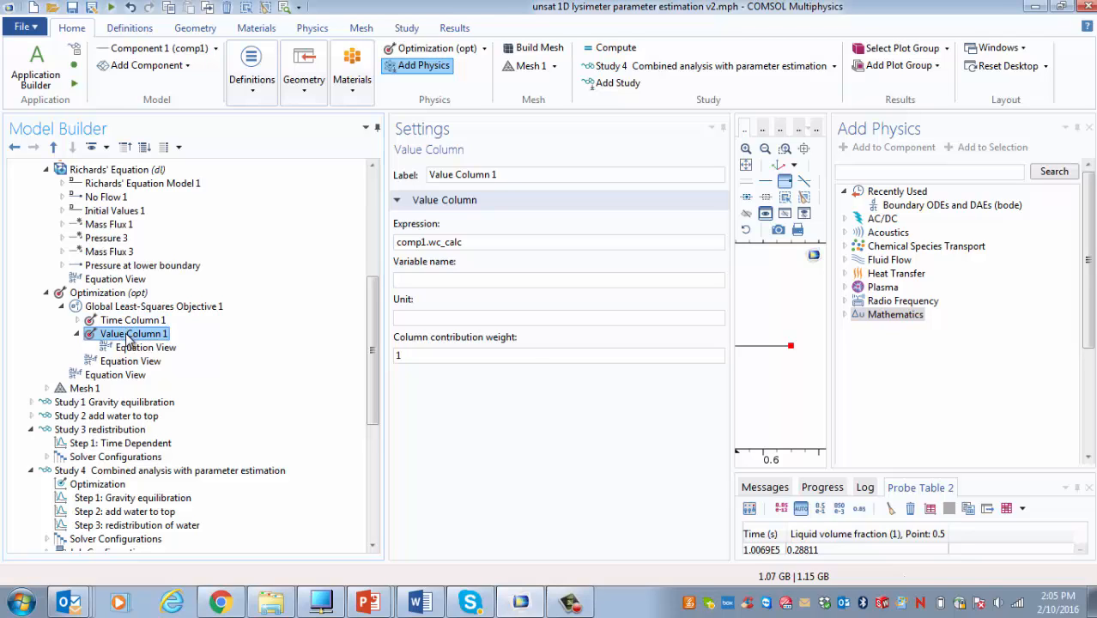
click(506, 242)
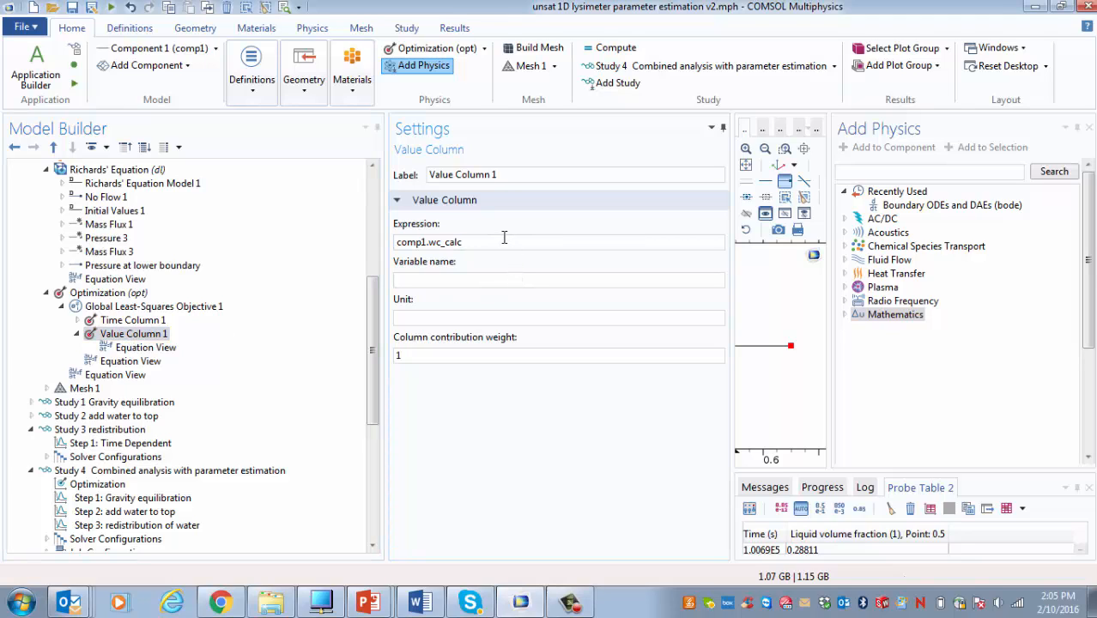
drag(505, 242, 393, 244)
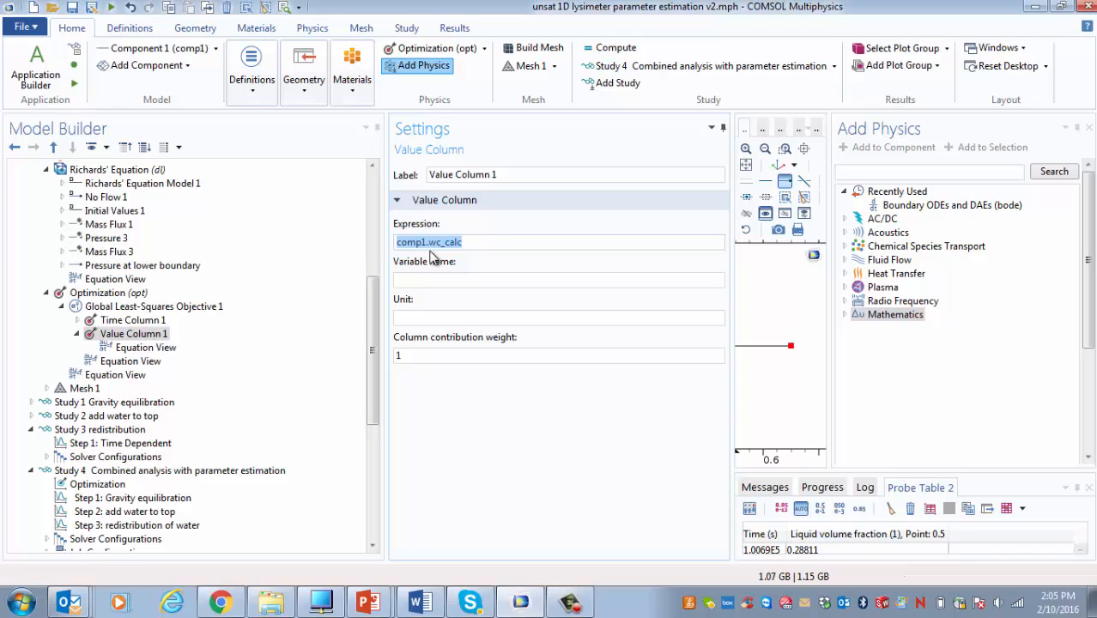
click(430, 250)
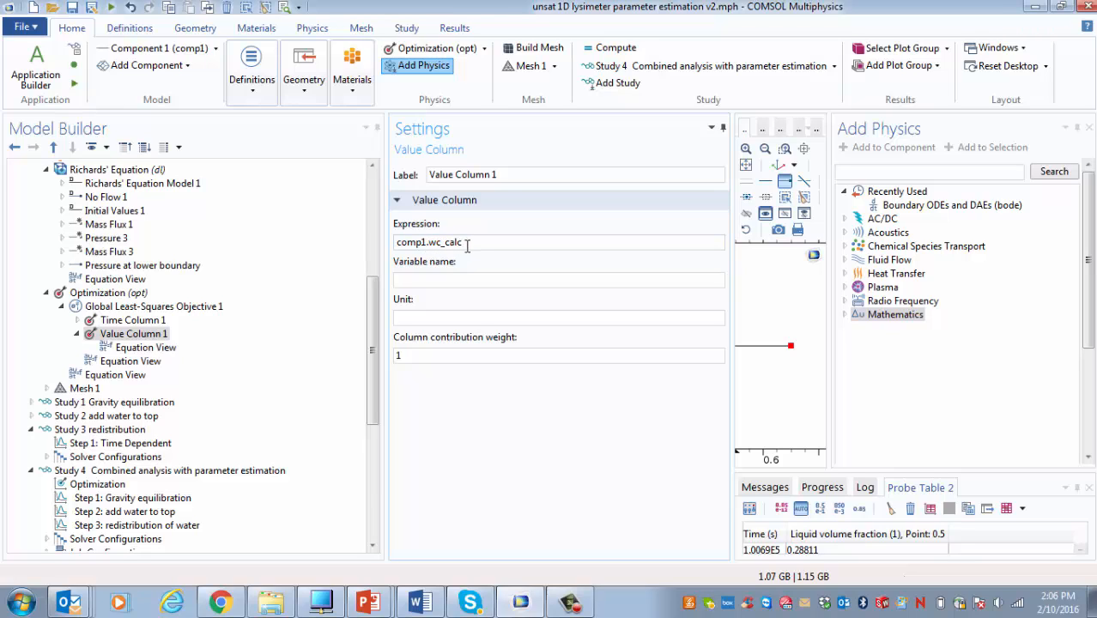
click(441, 242)
click(437, 242)
mouse_move(429, 241)
mouse_down()
mouse_move(441, 241)
mouse_move(429, 243)
mouse_up()
click(464, 242)
Step: Locate the domain point probe under Component 1's Definitions and review the features that can be added there
drag(374, 367, 369, 269)
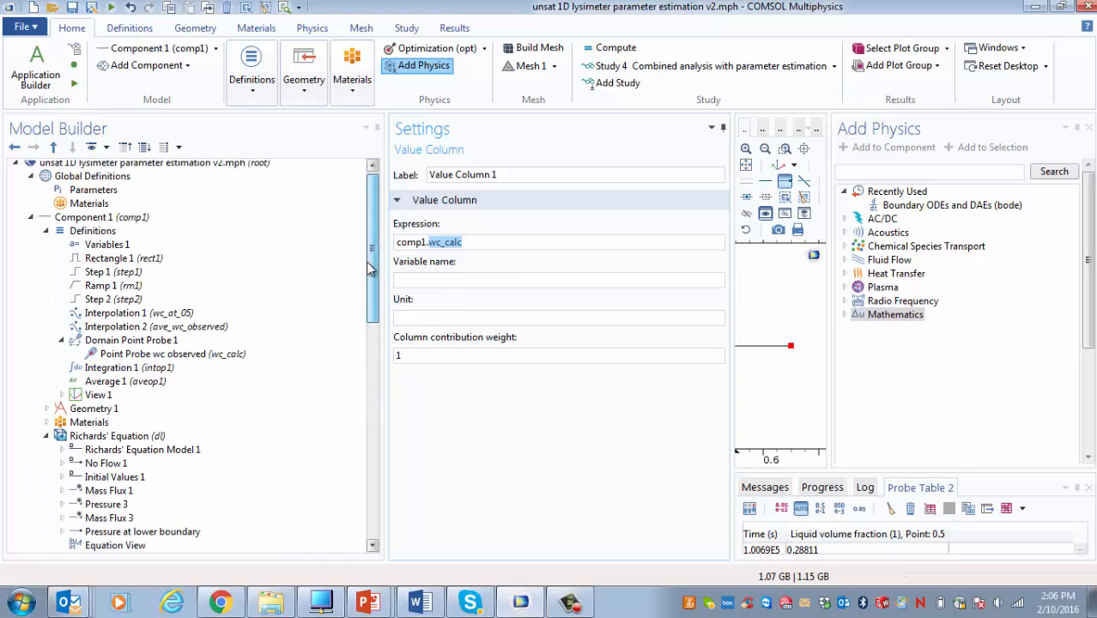
click(97, 231)
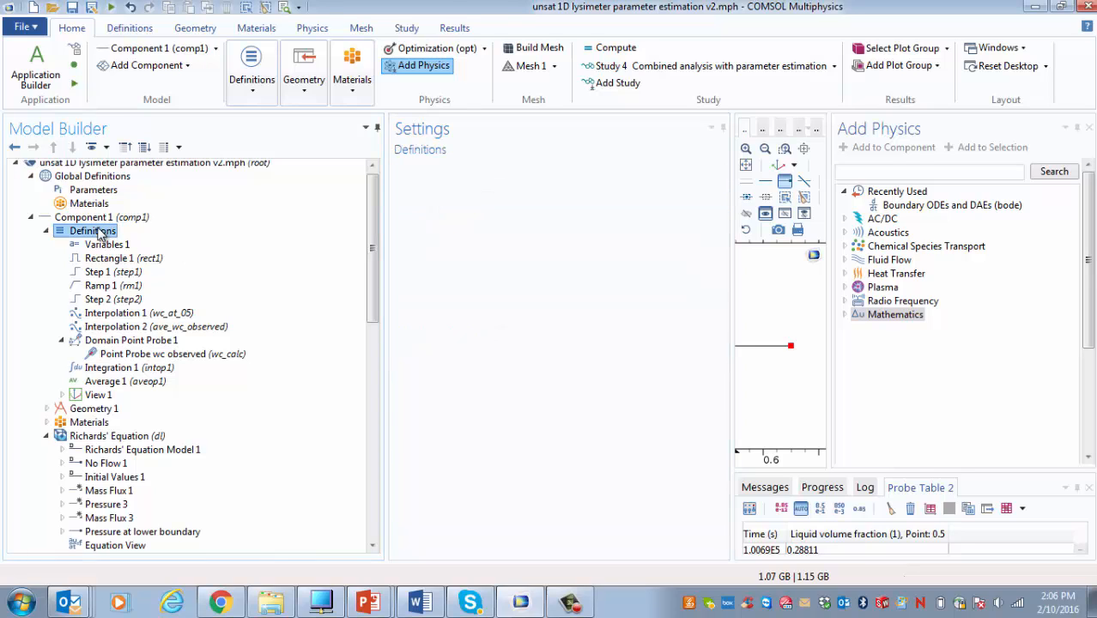
click(127, 342)
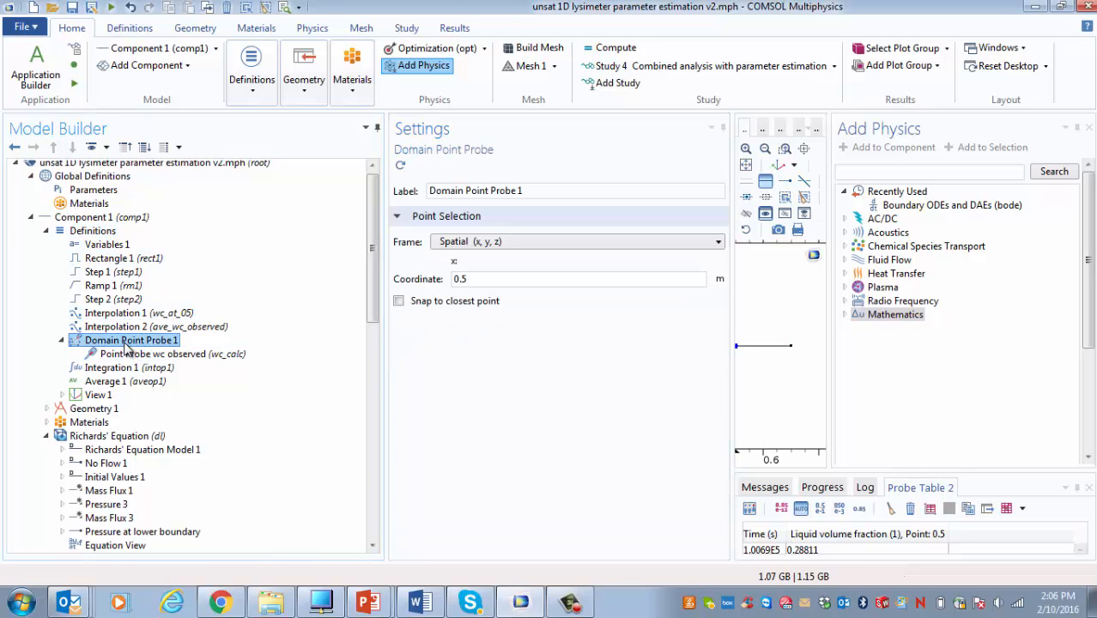
click(94, 232)
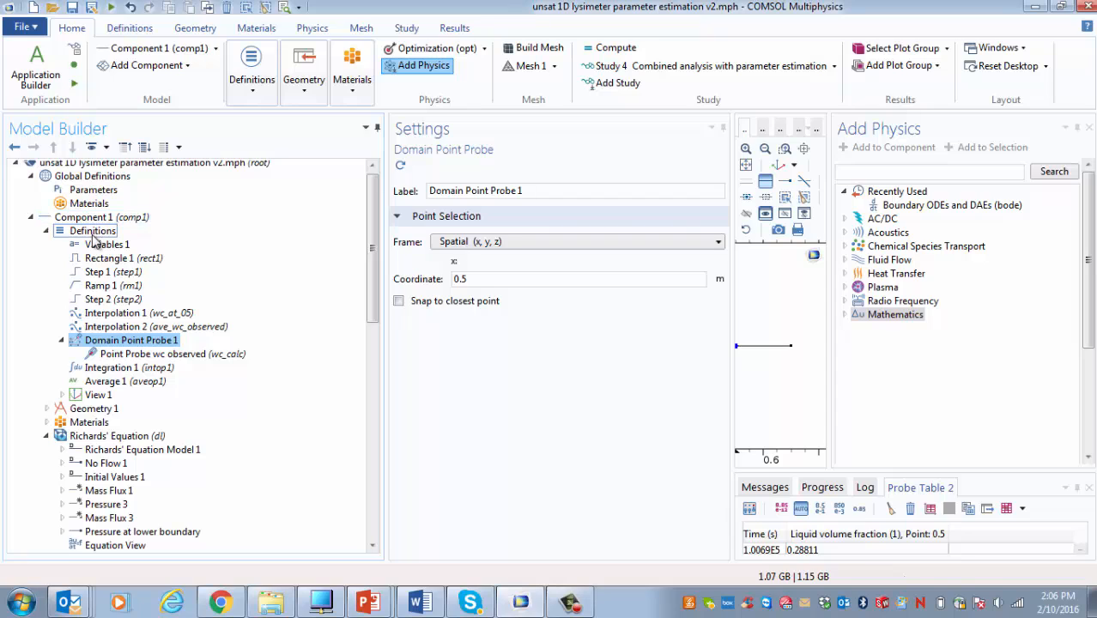
right_click(94, 241)
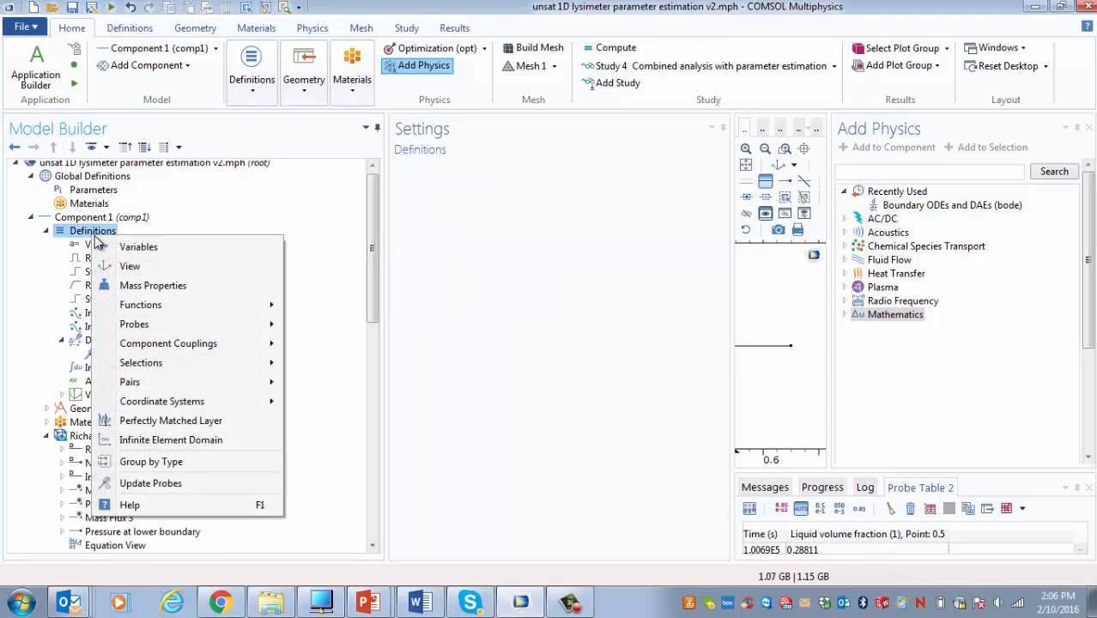
mouse_move(159, 348)
click(333, 338)
Step: Check the coordinate setting of Domain Point Probe 1
click(170, 342)
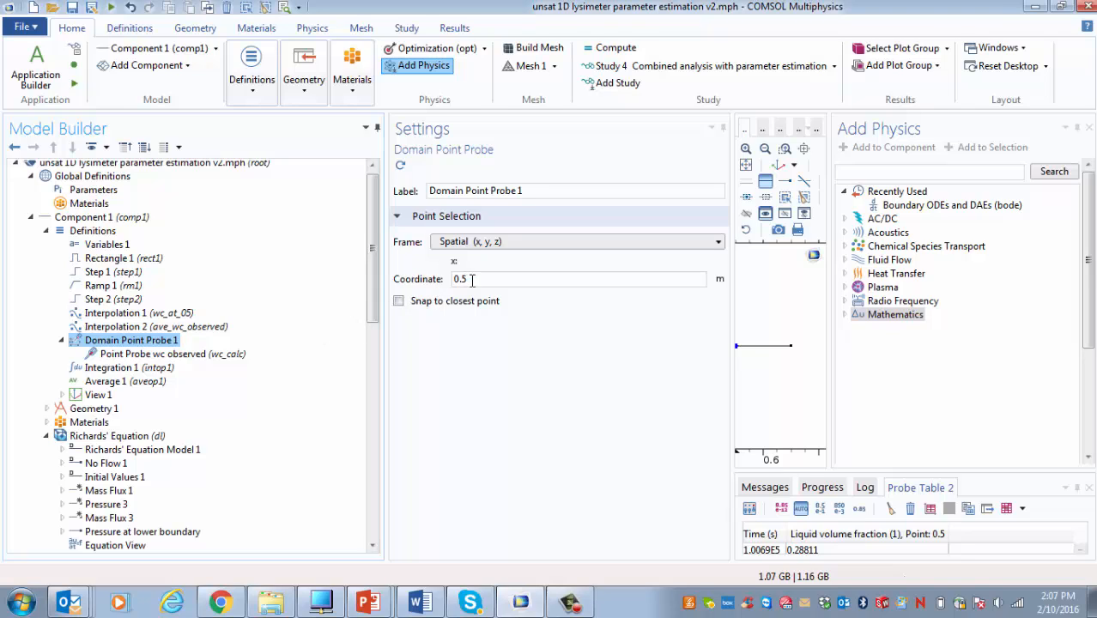
drag(471, 279, 441, 286)
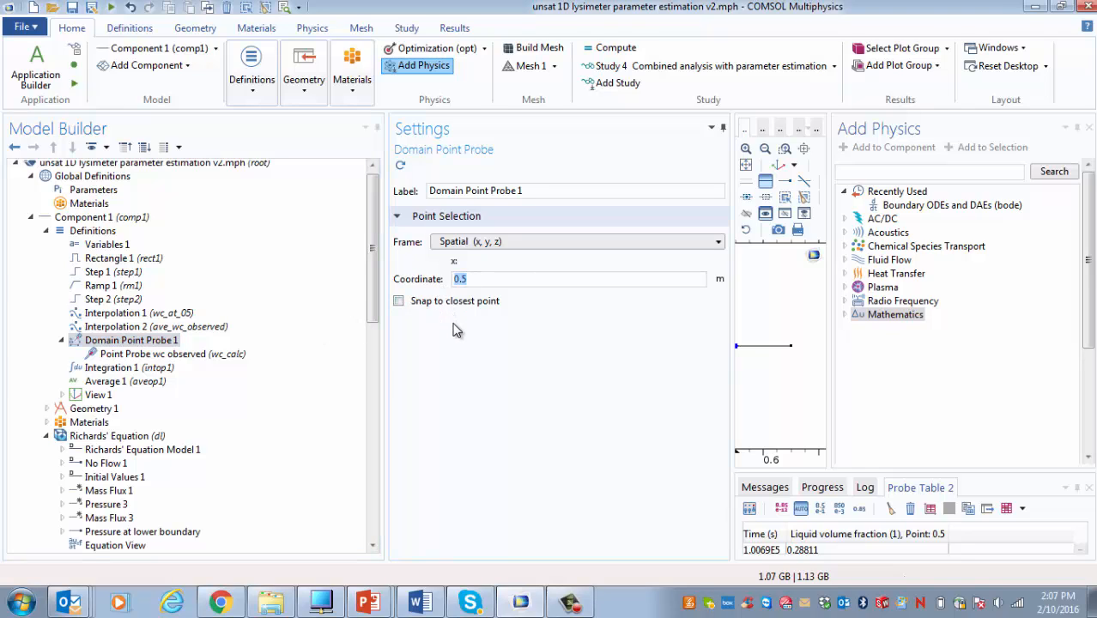
click(477, 280)
Step: Review the label, variable name and expression of the point probe expression under Domain Point Probe 1
click(153, 357)
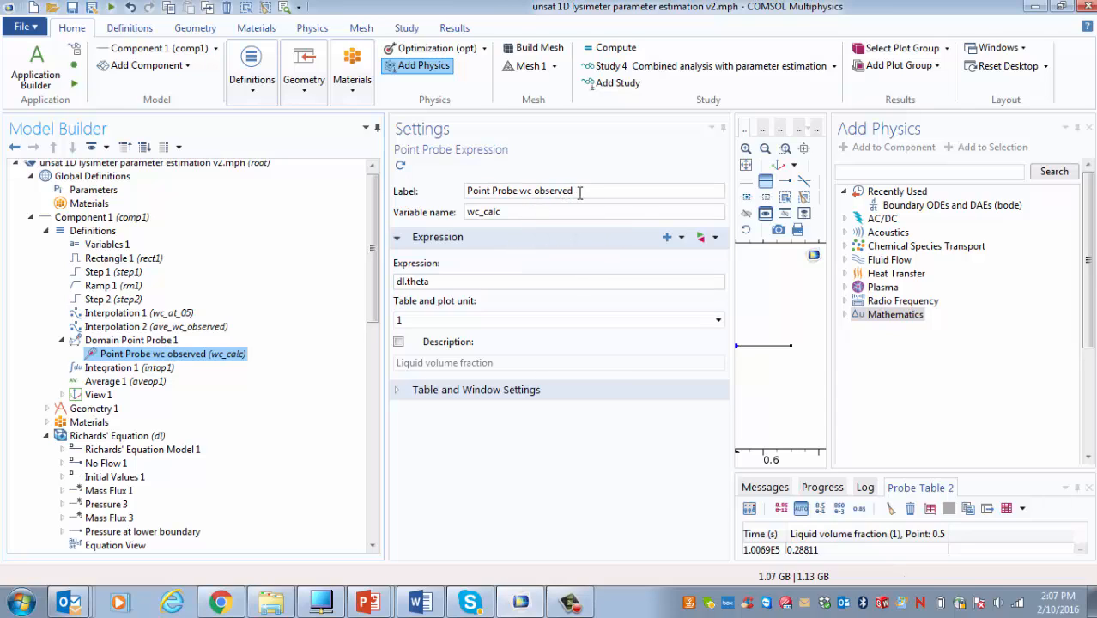
drag(579, 190, 465, 190)
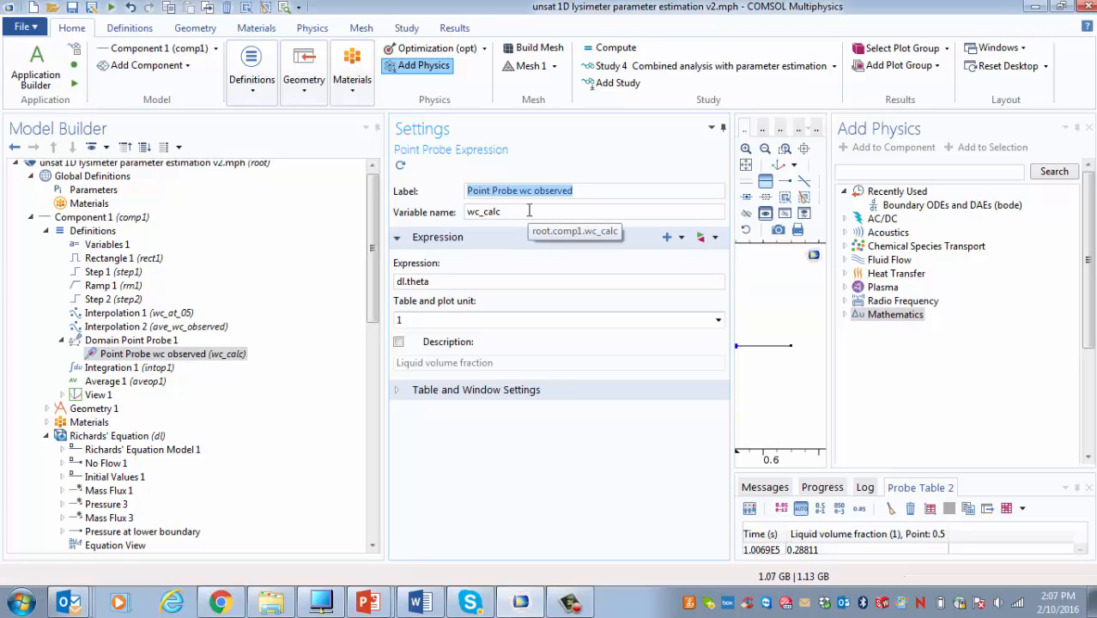
drag(527, 212, 464, 215)
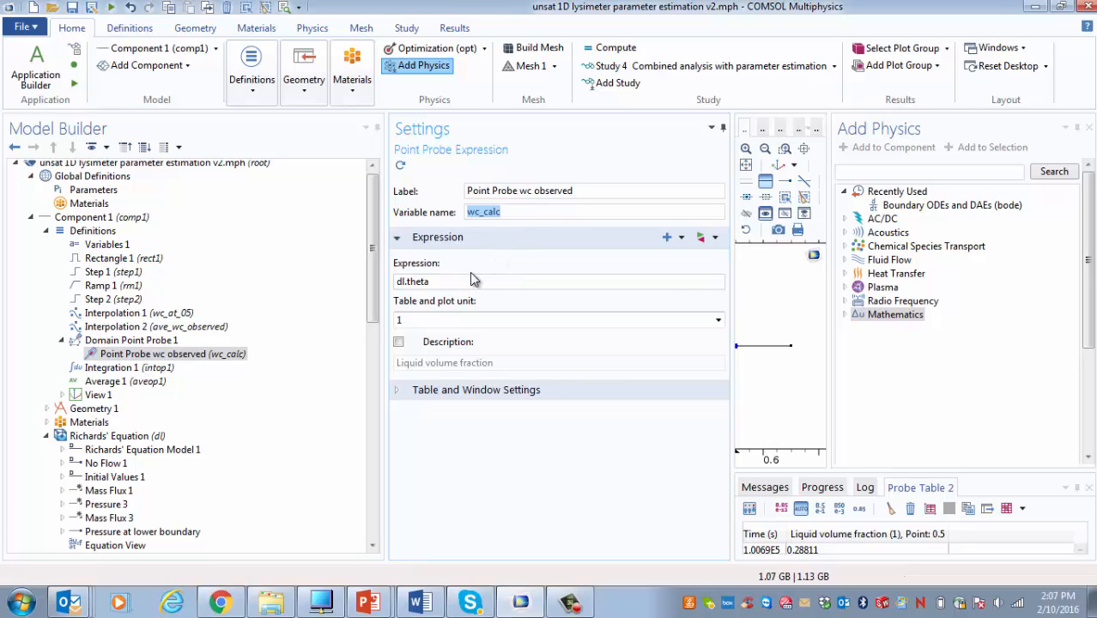
drag(443, 285, 397, 286)
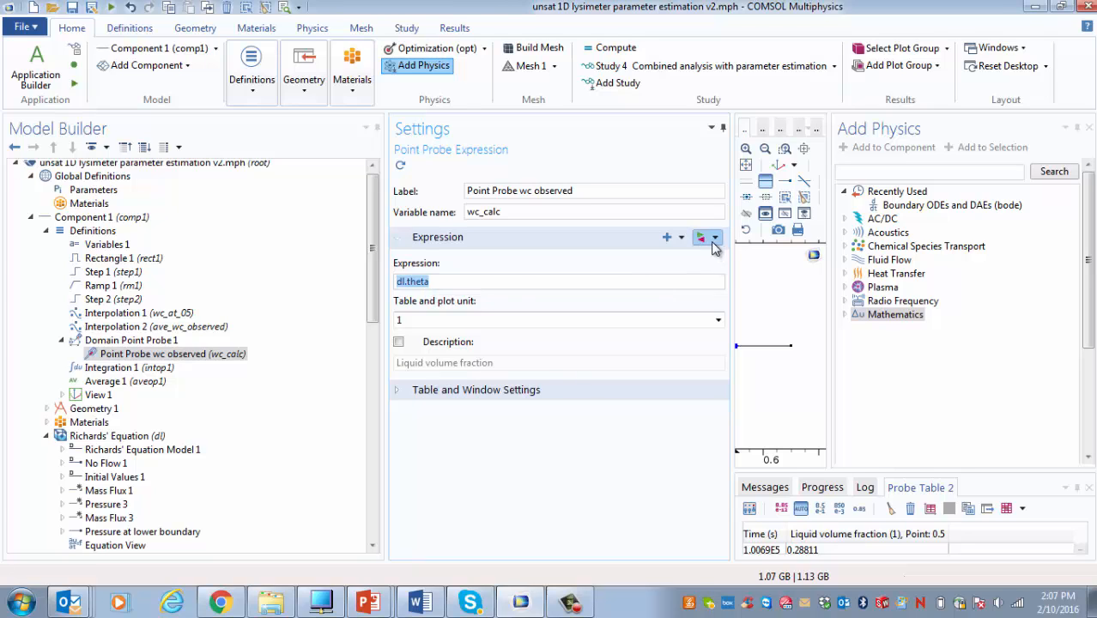
Step: Look up the liquid volume fraction among the Richards' Equation variables and compare it with the point probe's expression and variable name
click(716, 239)
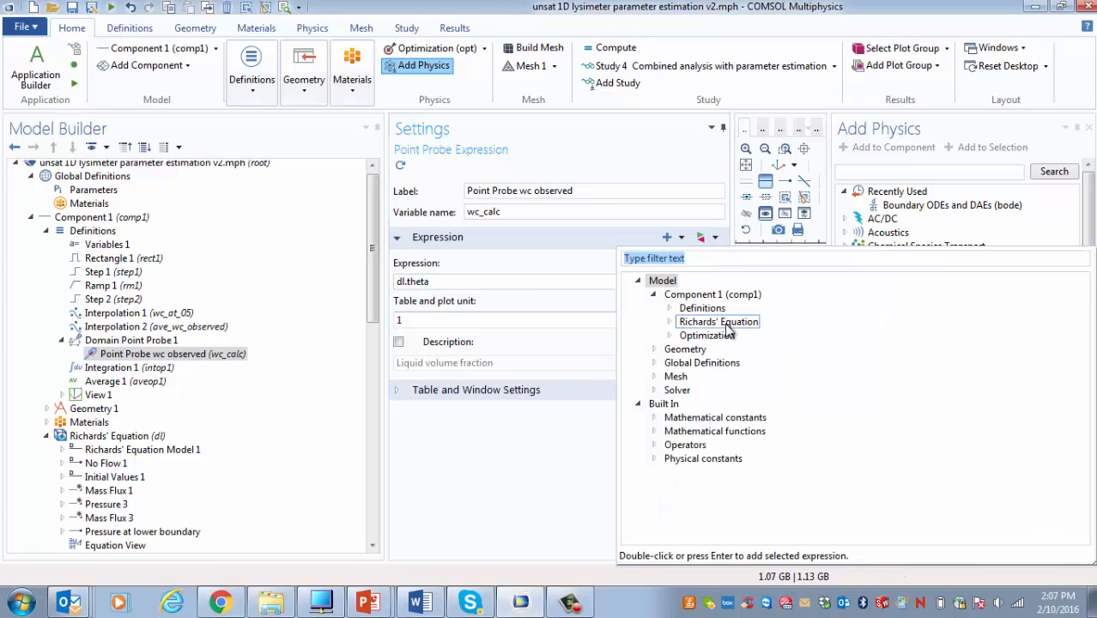
click(670, 322)
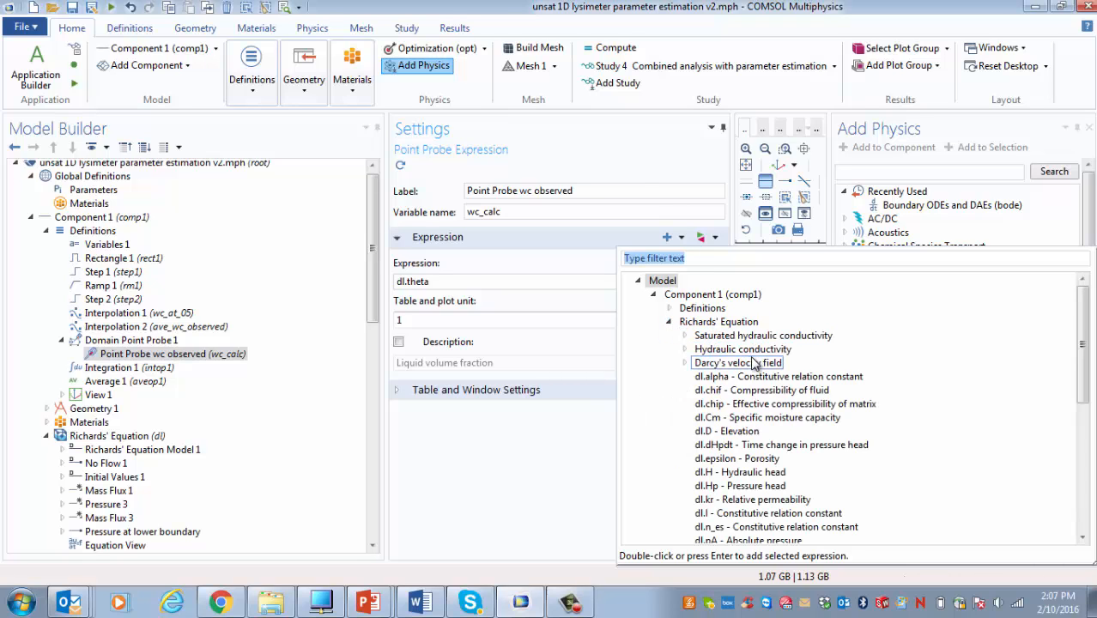
scroll(738, 360, down, 6)
scroll(757, 368, up, 1)
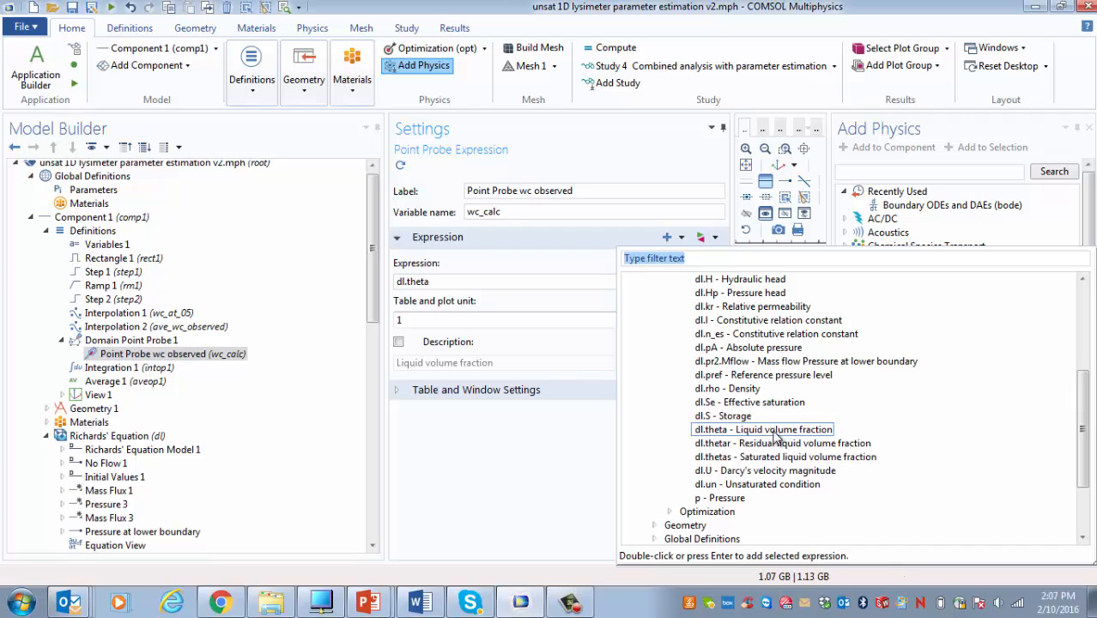
click(545, 285)
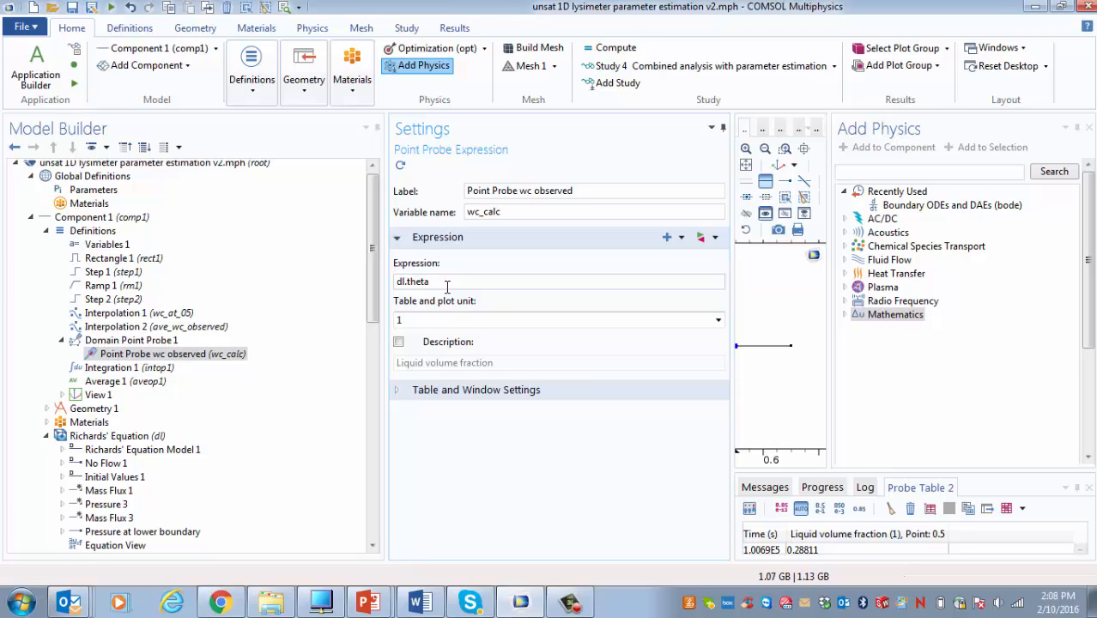
drag(430, 284, 394, 285)
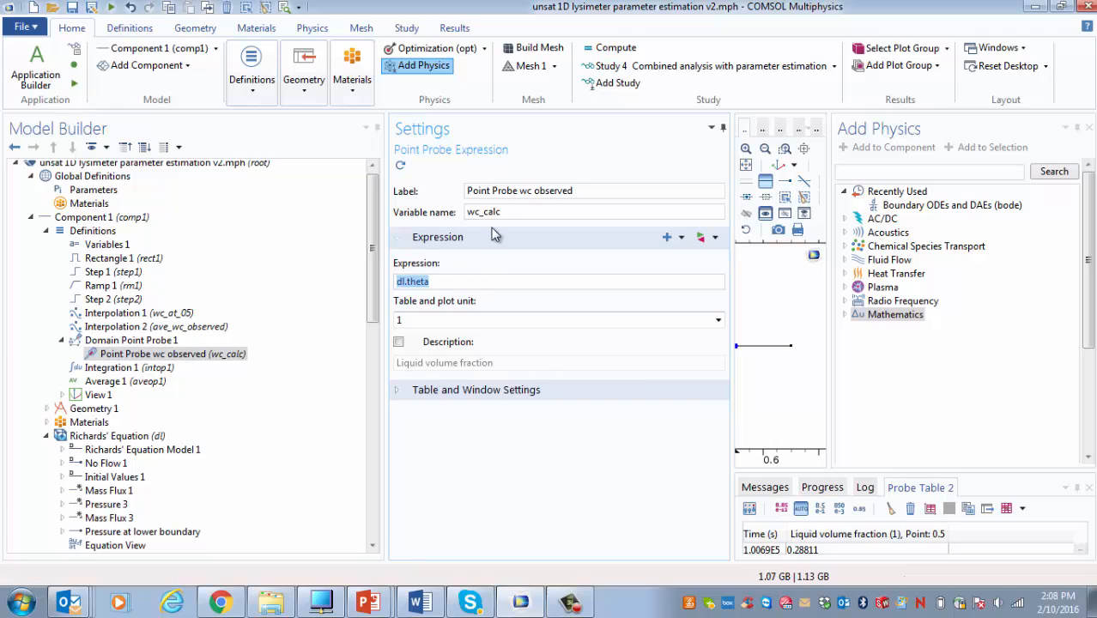
double_click(467, 214)
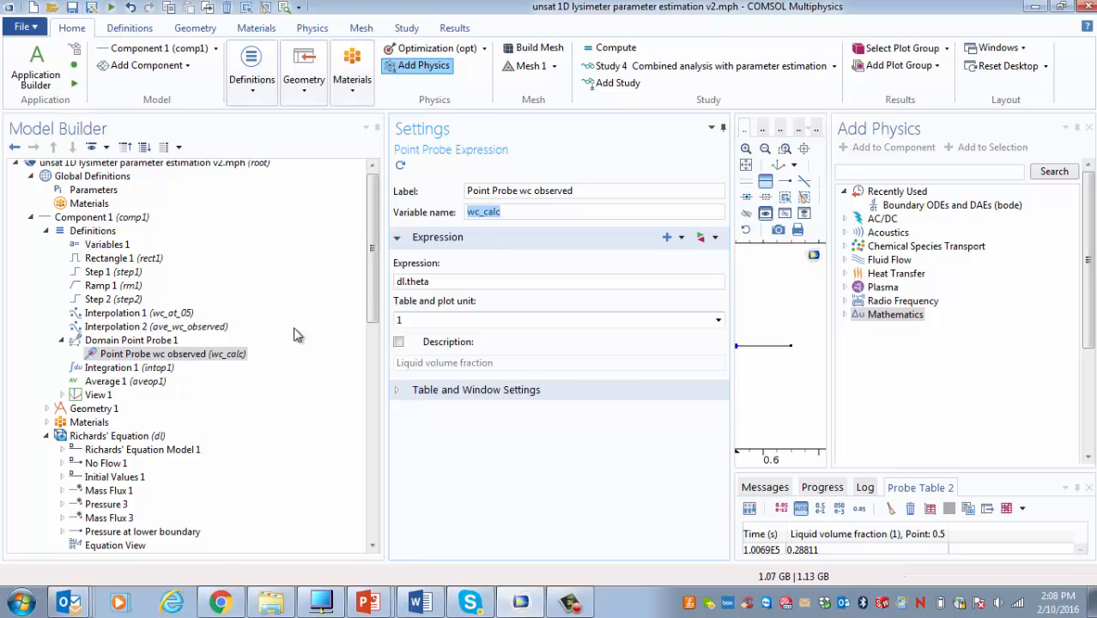
Step: Match the component prefix and variable name in Value Column 1's expression to the Component 1 and point probe identifiers
drag(375, 311, 375, 392)
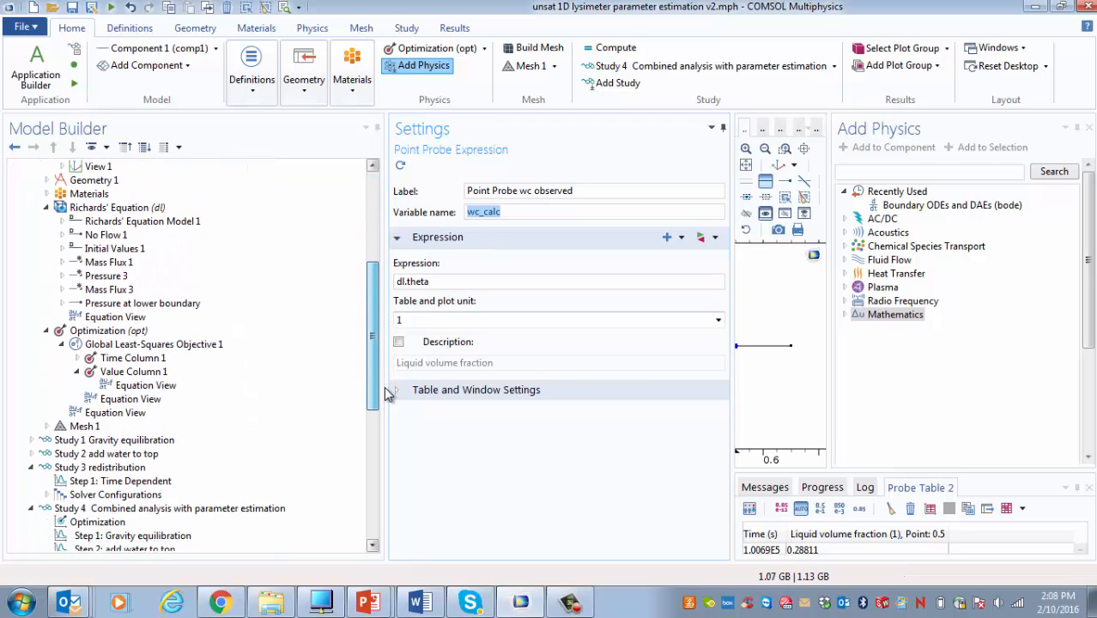
click(129, 368)
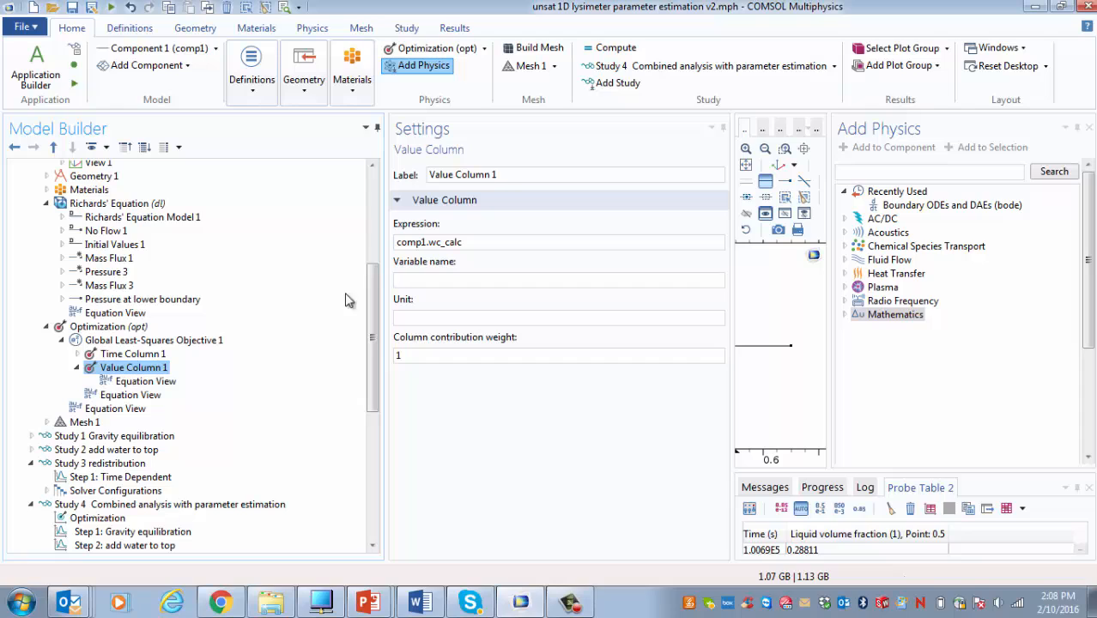
drag(469, 243, 429, 242)
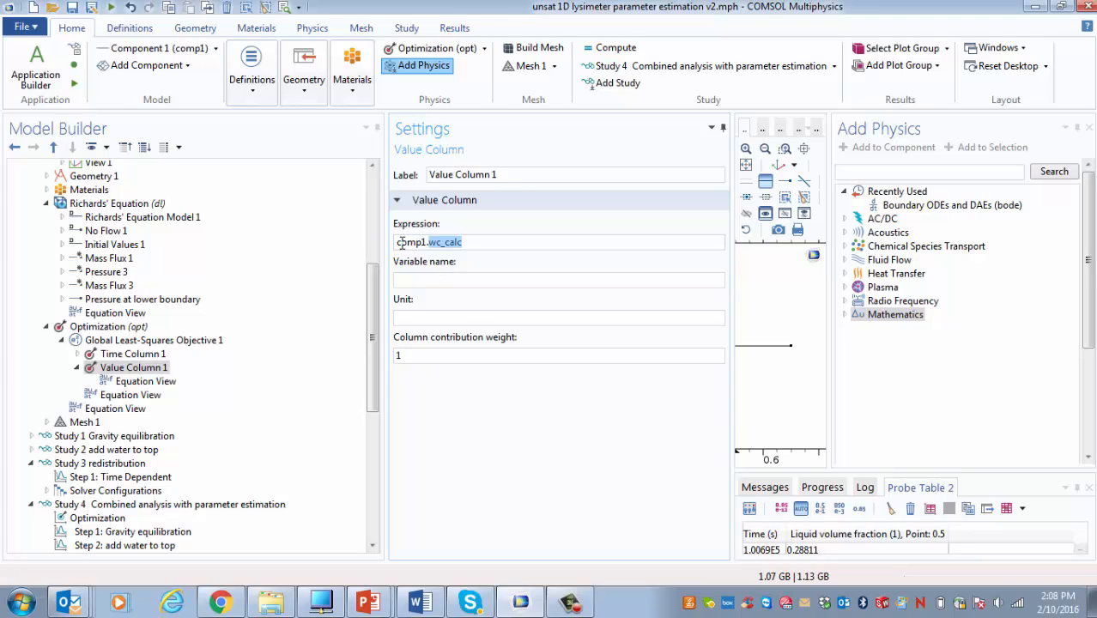
drag(396, 243, 424, 243)
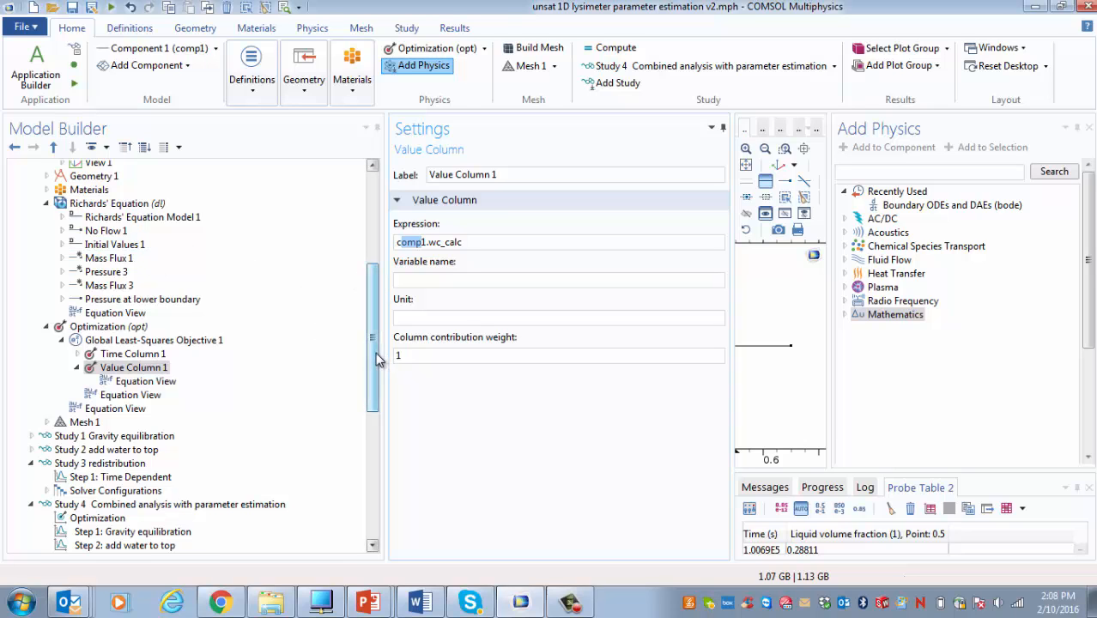
drag(375, 352, 373, 267)
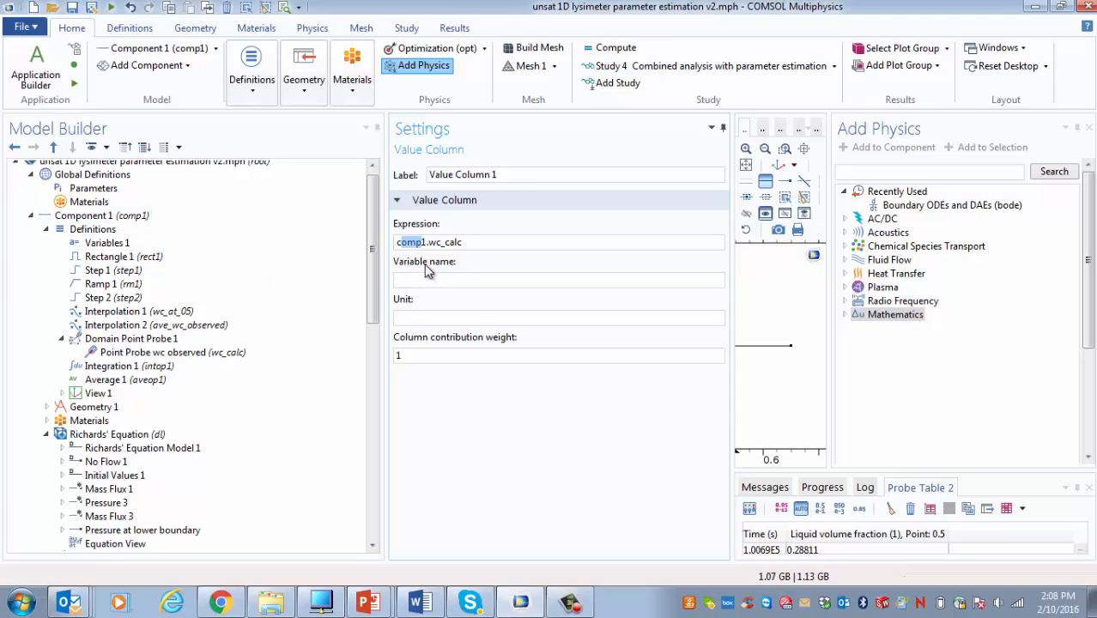
drag(426, 244, 410, 246)
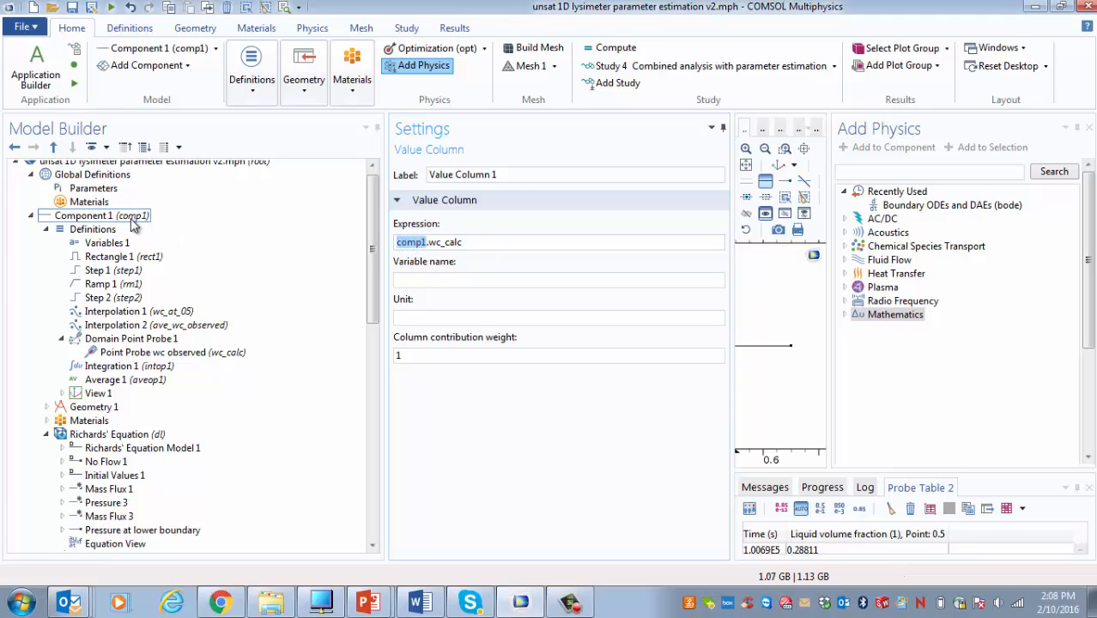
click(419, 246)
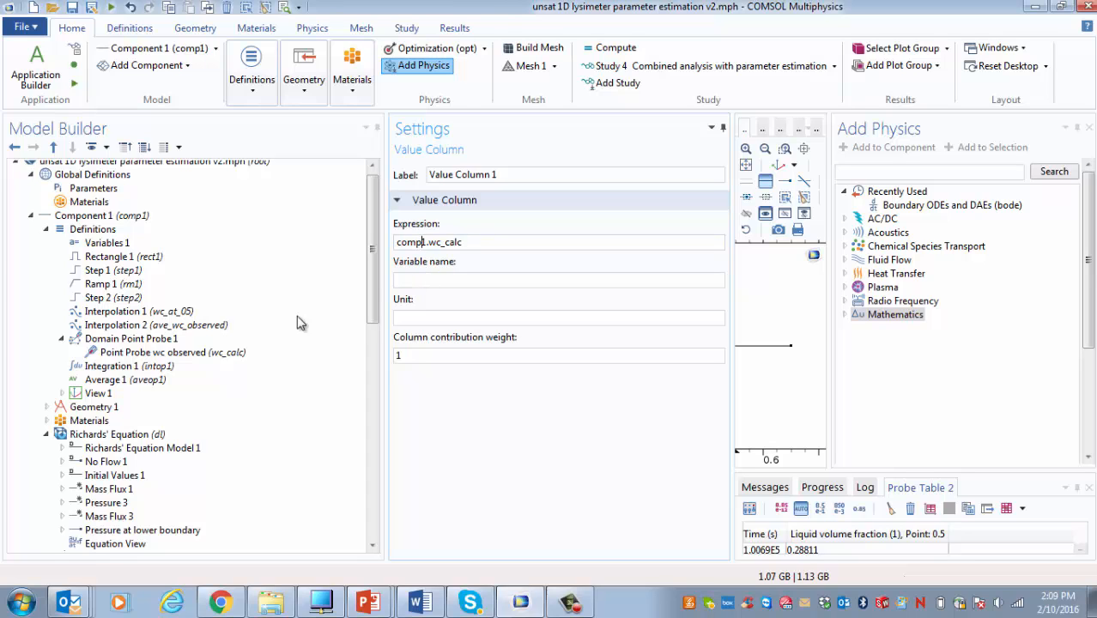
Step: Return to Global Least-Squares Objective 1 and go through its Time Column 1 and Value Column 1
scroll(270, 361, down, 1)
scroll(271, 361, down, 4)
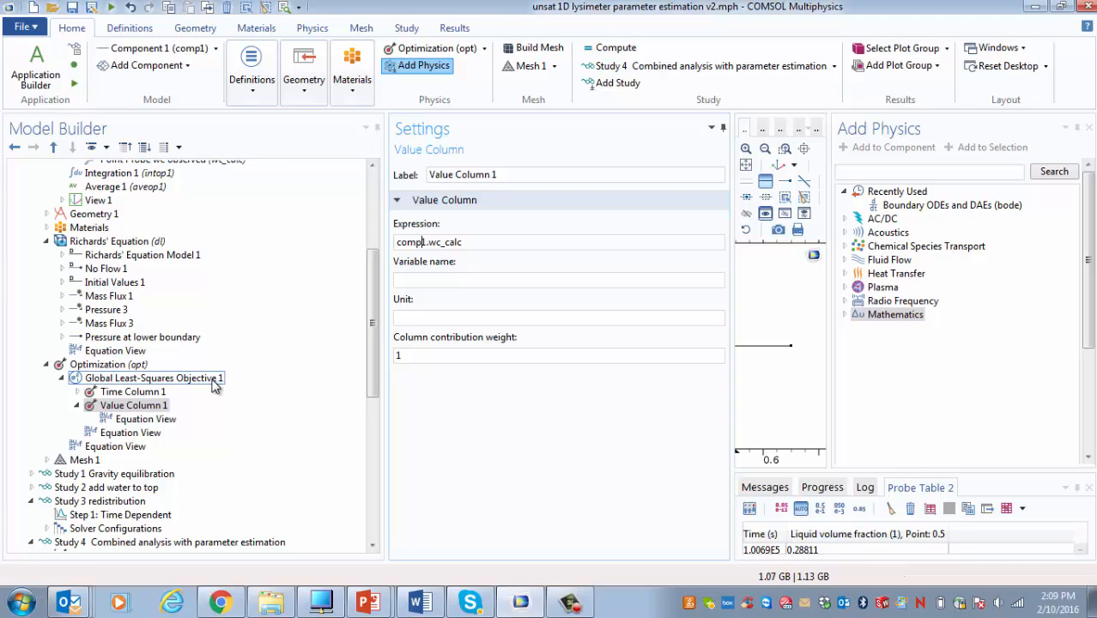
click(151, 393)
click(144, 406)
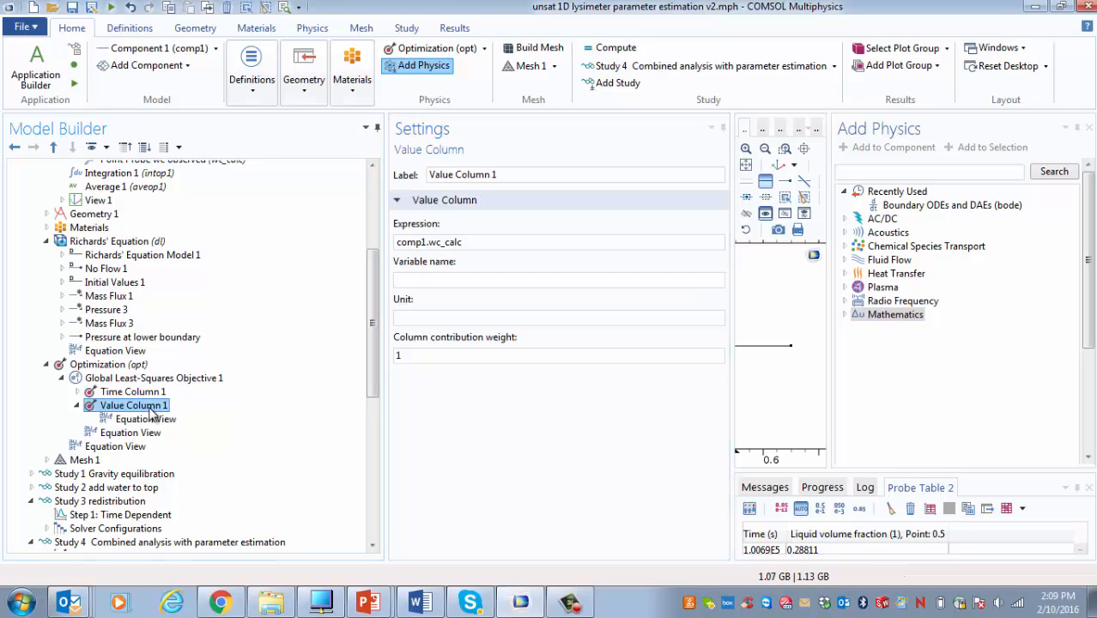
Step: Review Value Column 1's expression and open the Optimization settings of Study 4
drag(495, 243, 391, 243)
drag(372, 311, 375, 374)
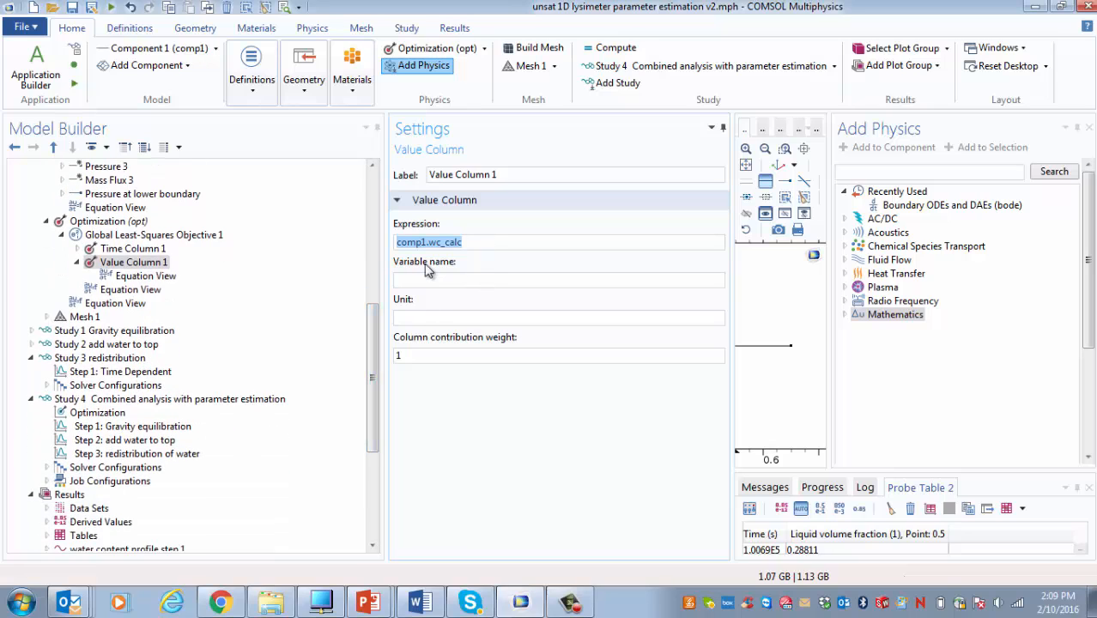
click(156, 402)
click(116, 414)
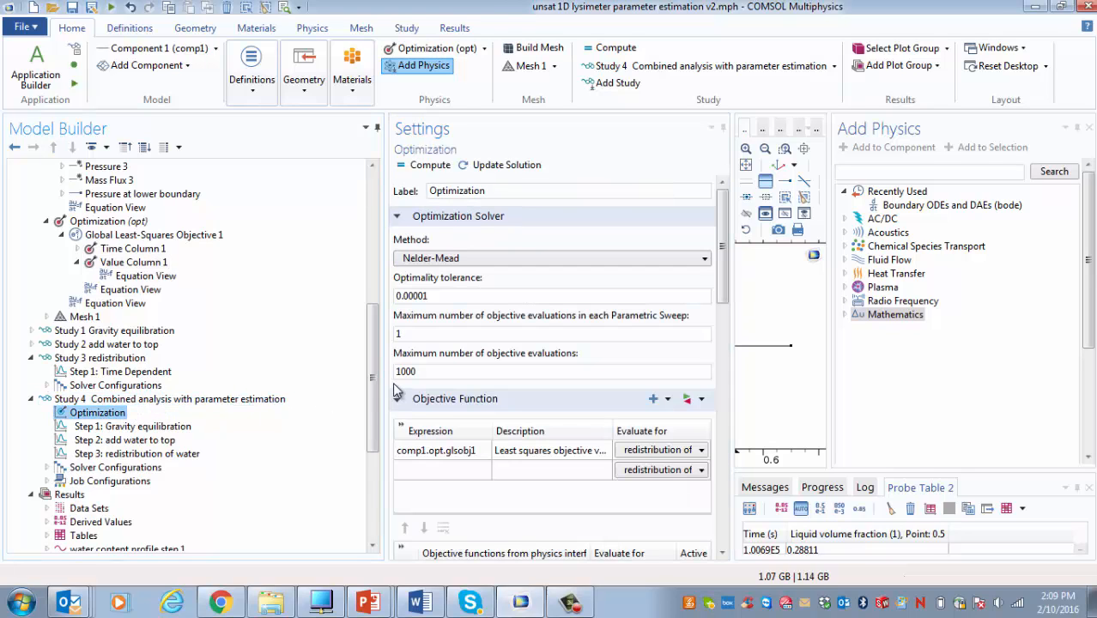
Step: Delete the comp1.opt.glsobj1 row from the Objective Function table in Study 4's Optimization settings
click(468, 450)
scroll(721, 296, down, 3)
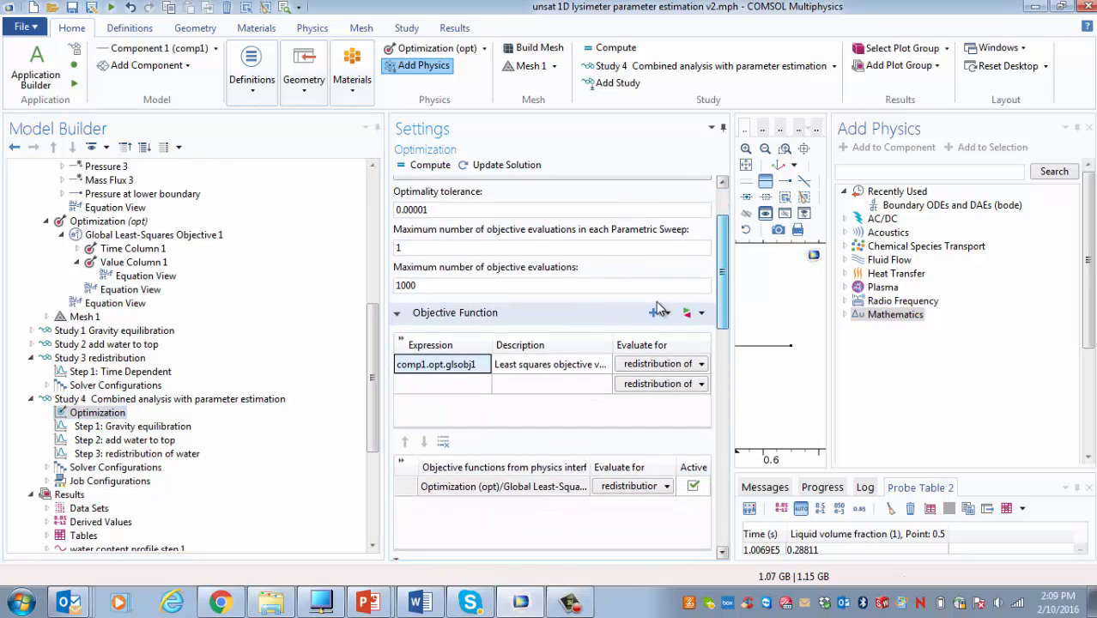
click(443, 445)
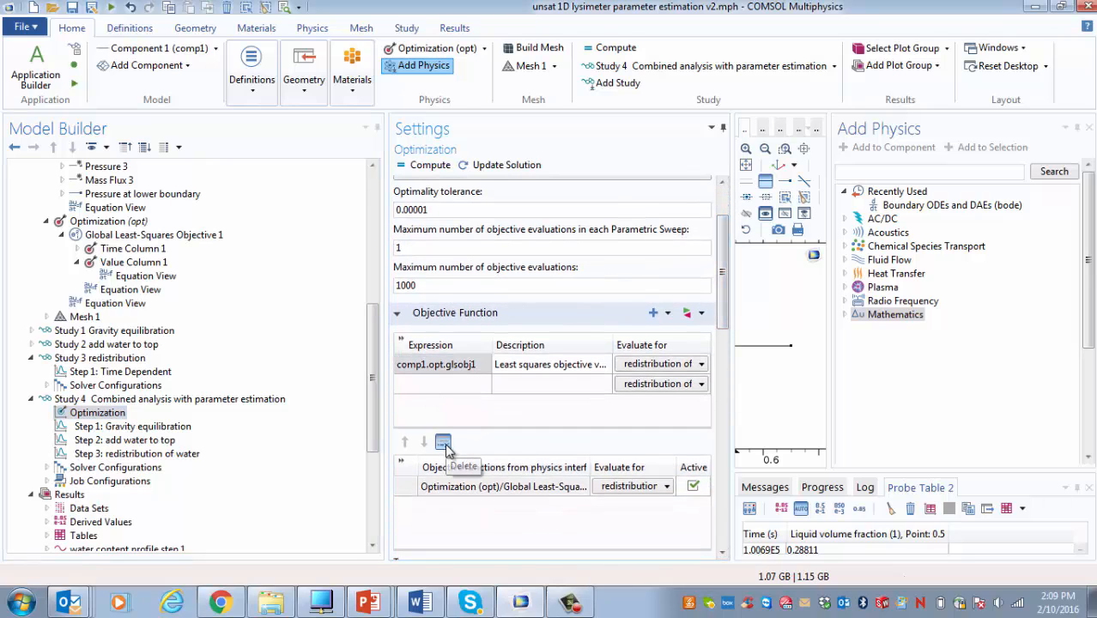
scroll(443, 447, down, 4)
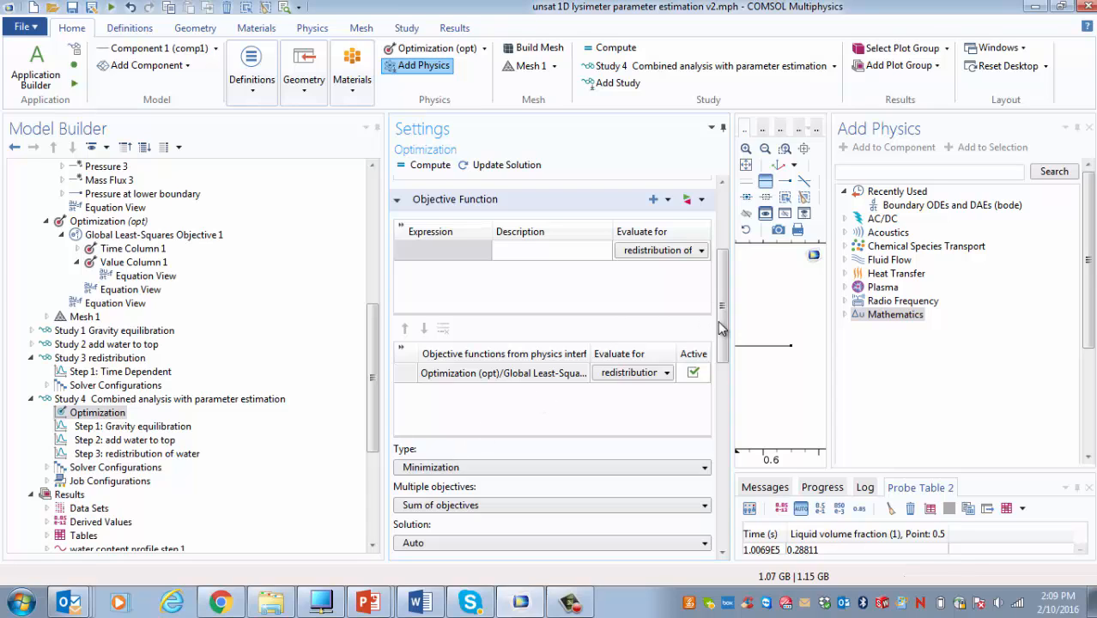
scroll(721, 310, up, 5)
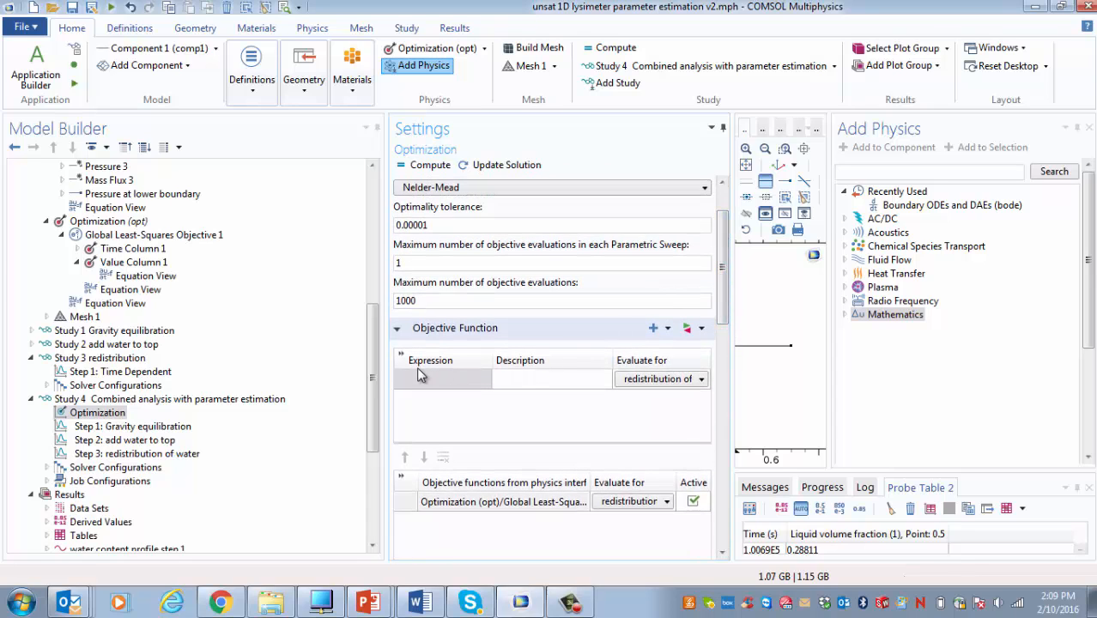
Step: Set the objective function to Component 1's Optimization variable comp1.opt.glsobj1, the least squares objective value
click(701, 330)
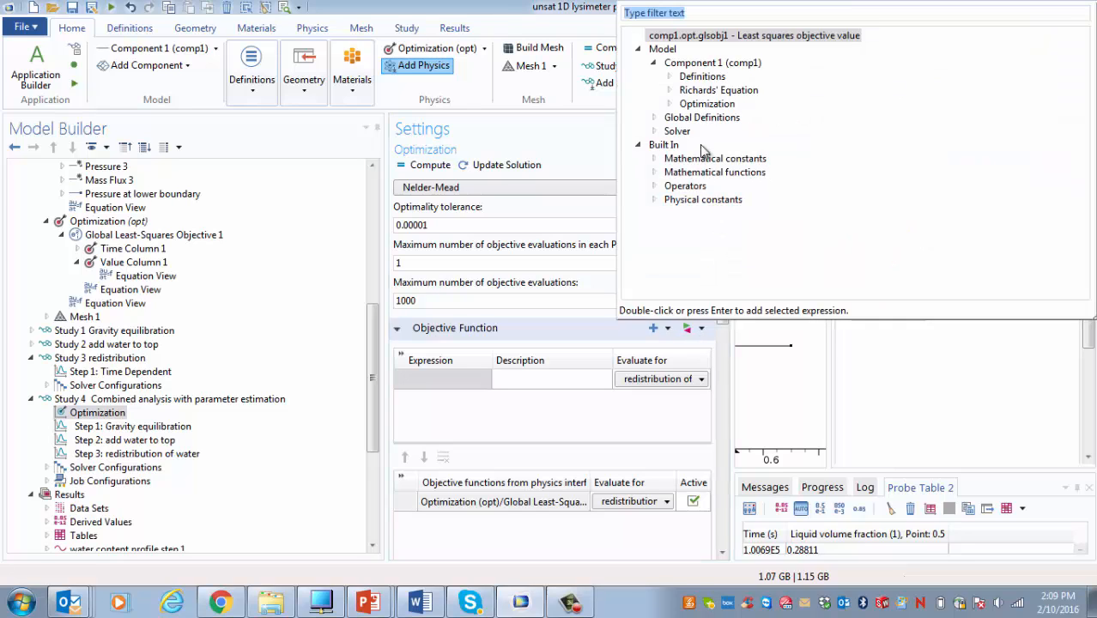
click(691, 105)
click(670, 104)
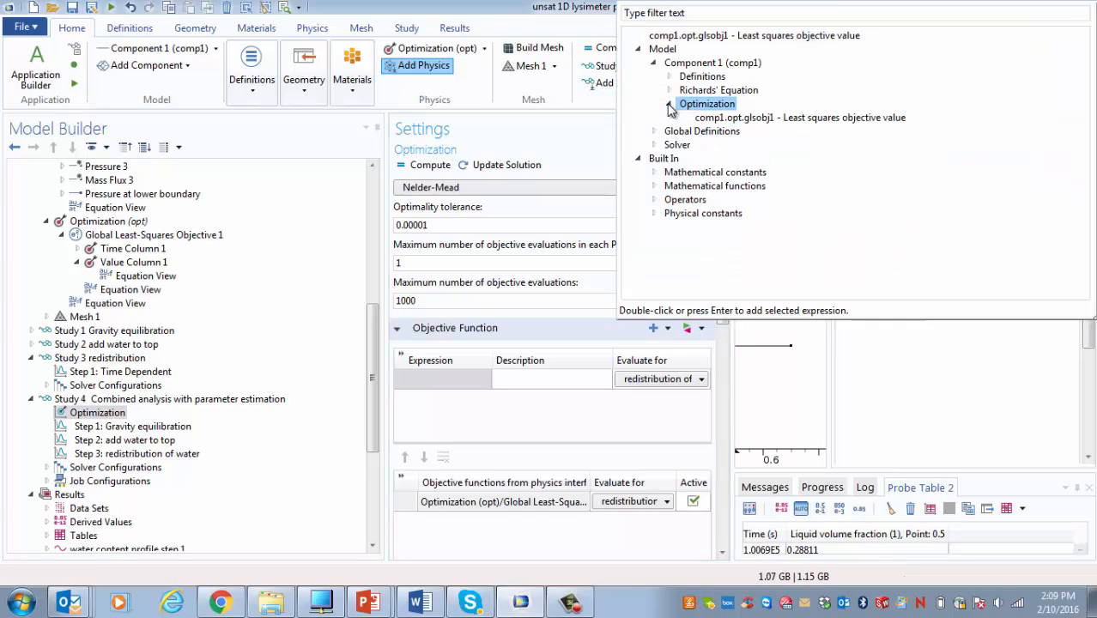
click(746, 121)
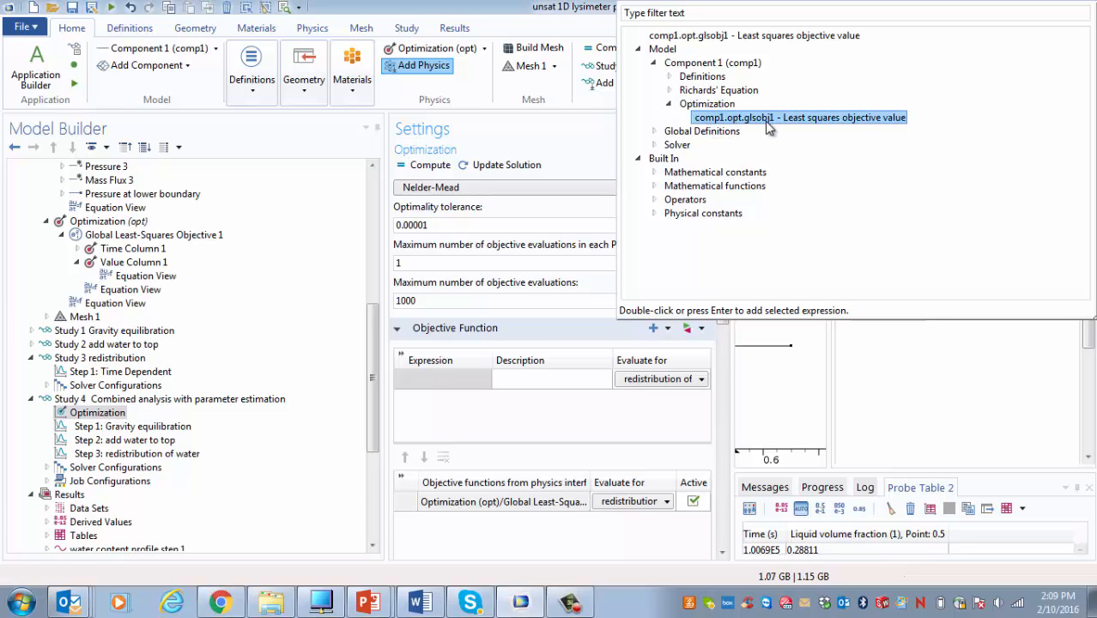
double_click(782, 120)
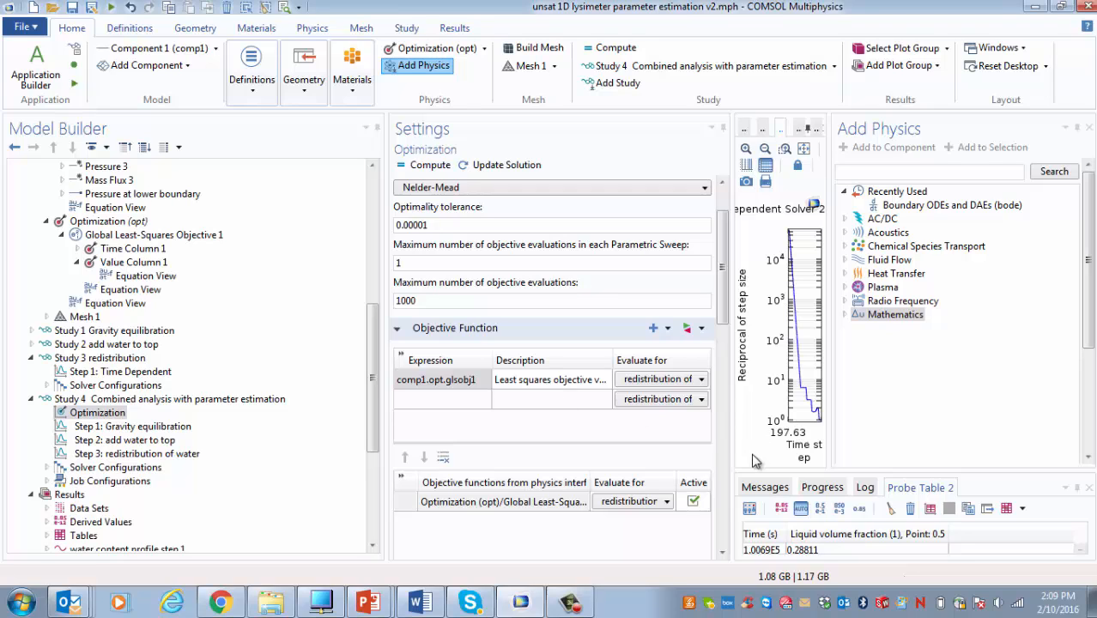
Step: Widen the settings area and set the comp1.opt.glsobj1 objective to evaluate for redistribution of water
drag(731, 445, 798, 445)
click(769, 381)
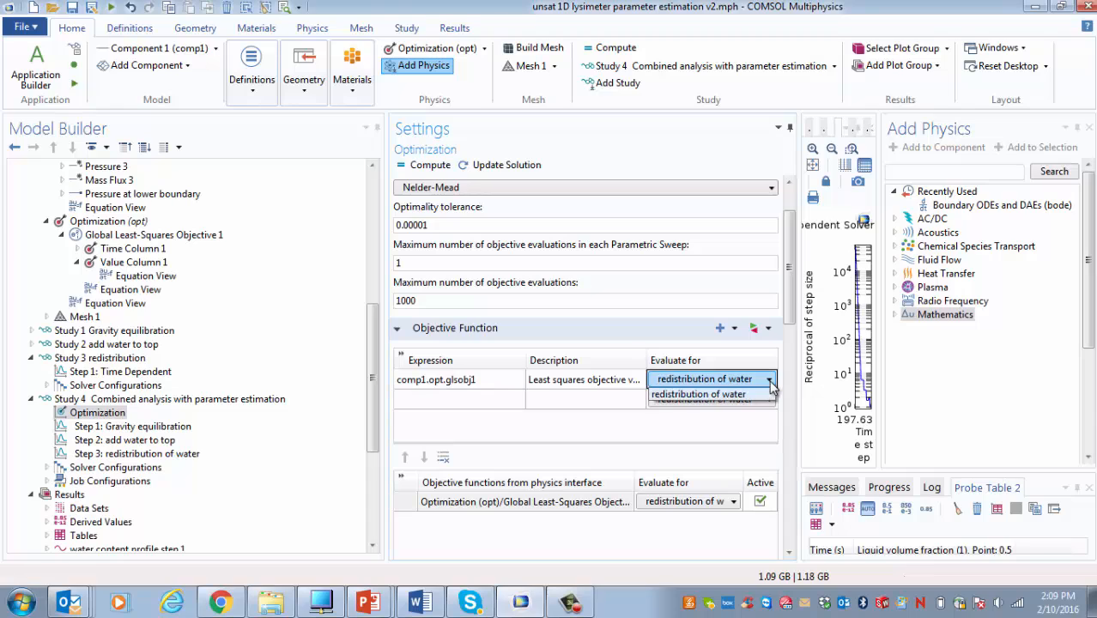
click(734, 395)
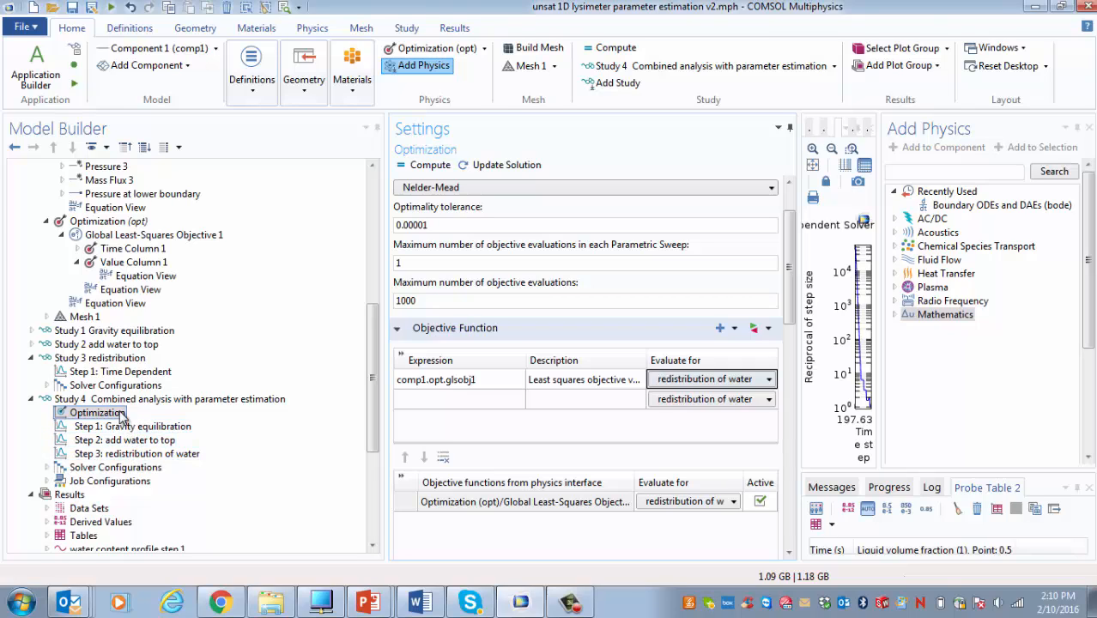
Step: Recheck the expression of Value Column 1 and look at its Equation View
click(136, 263)
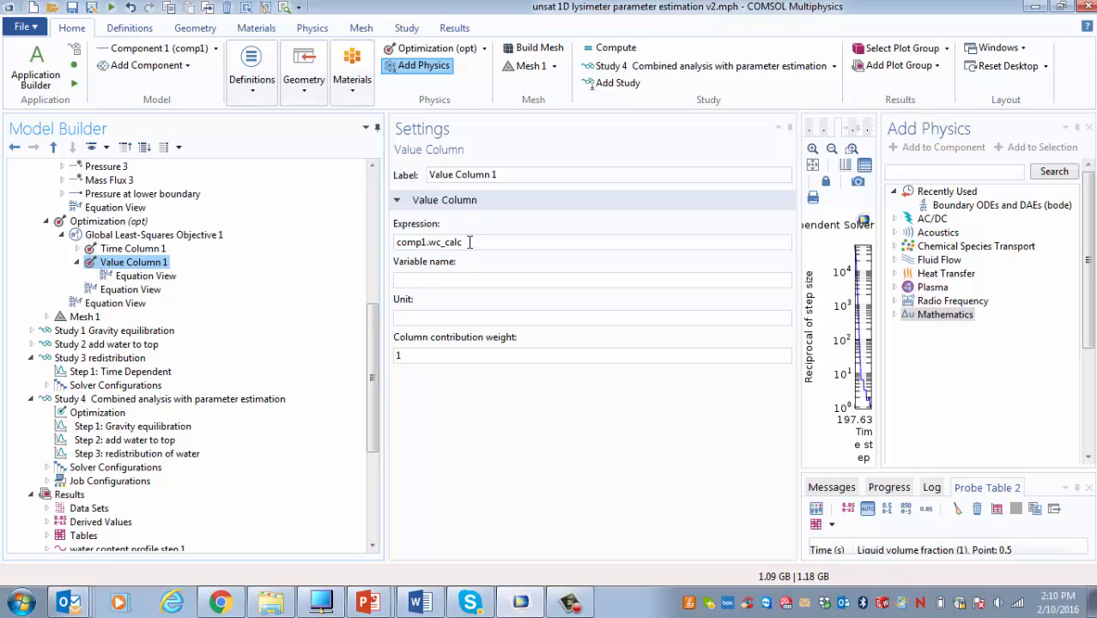
drag(470, 242, 397, 244)
click(146, 275)
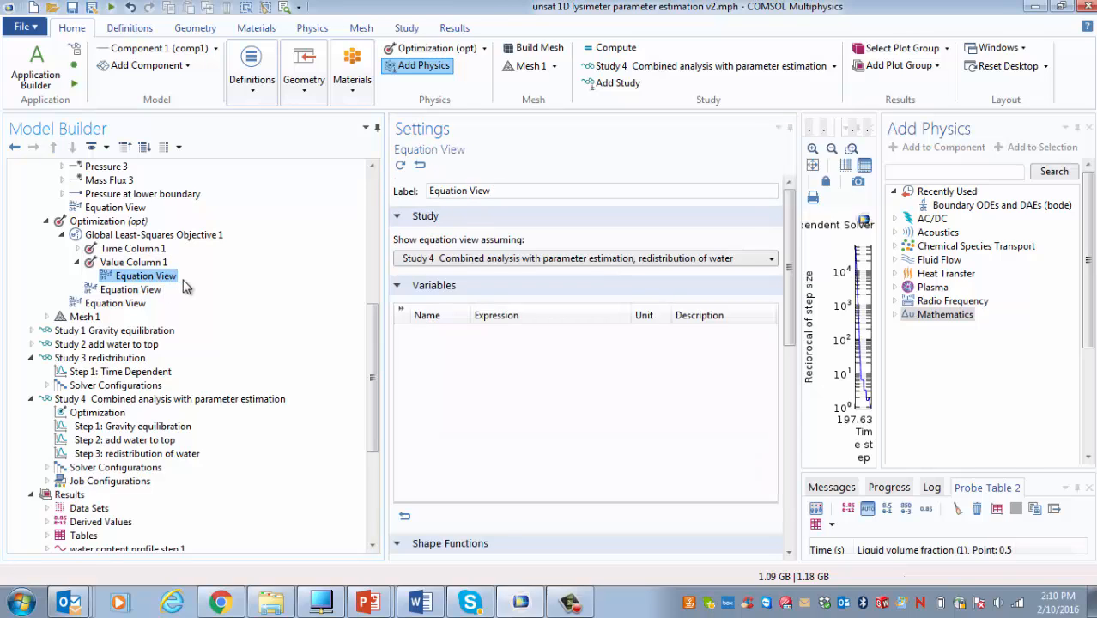
click(135, 263)
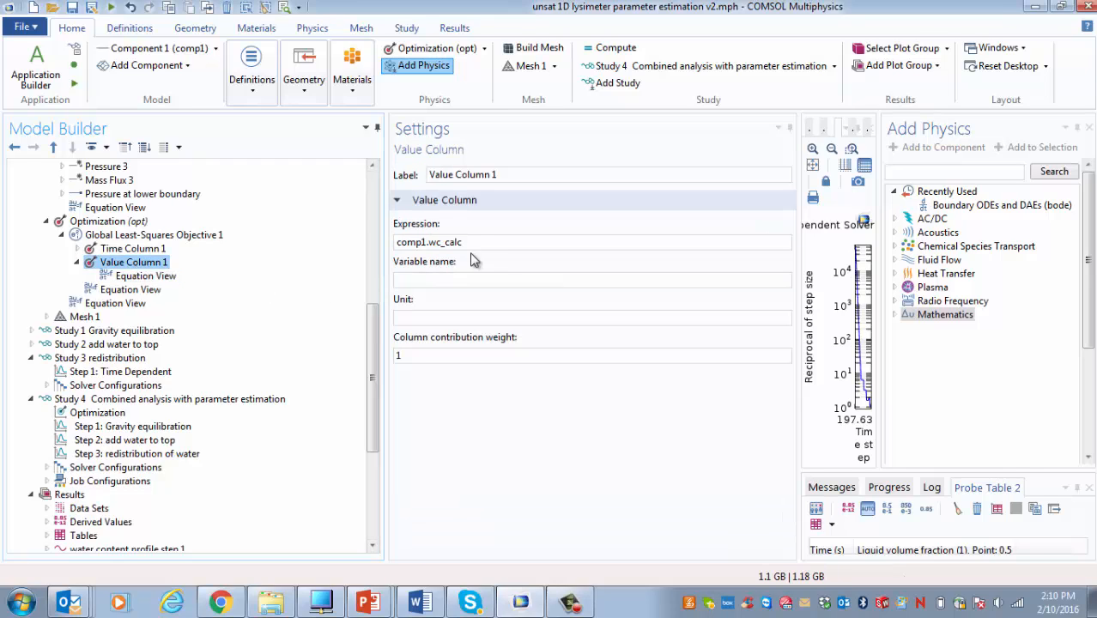
drag(482, 242, 400, 243)
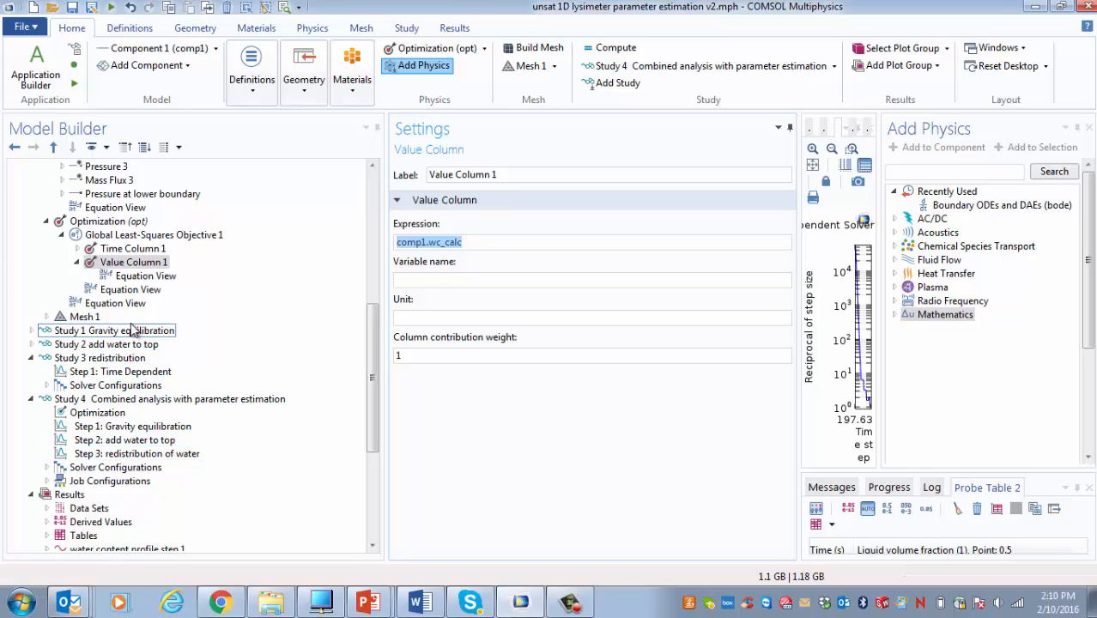
Step: Set Value Column 1's Equation View to assume Study 4 Combined analysis with parameter estimation, redistribution of water
click(146, 278)
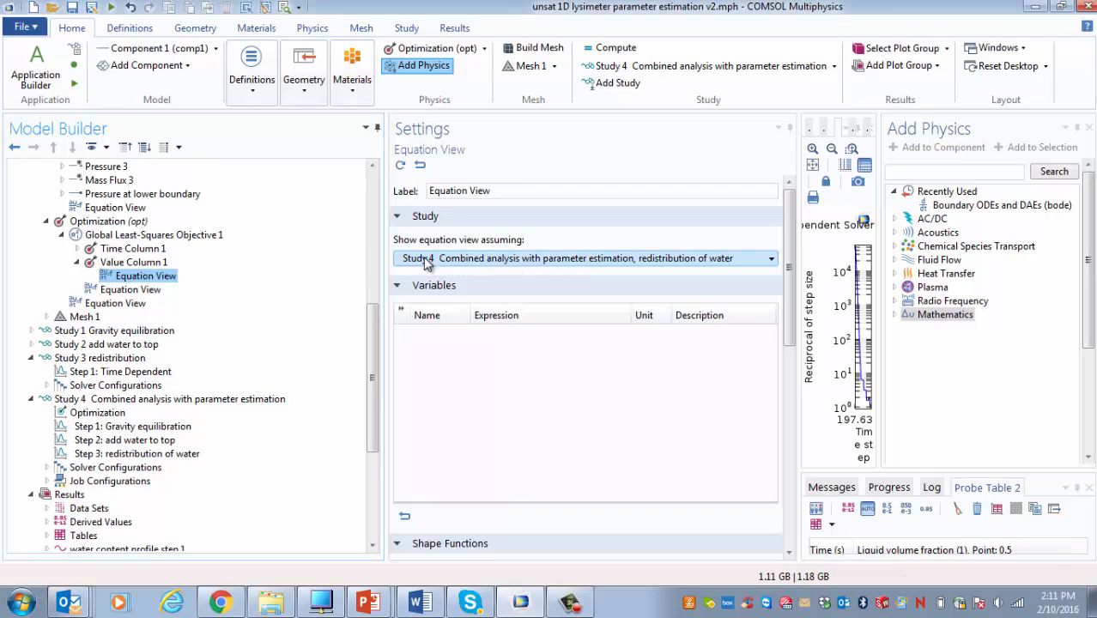
click(772, 259)
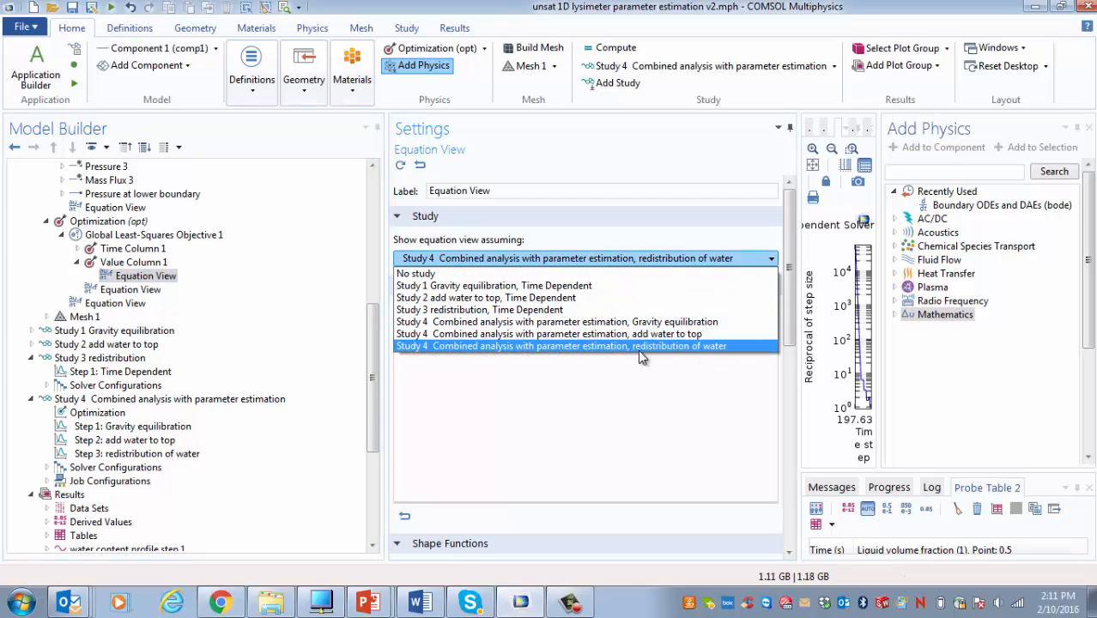
click(532, 347)
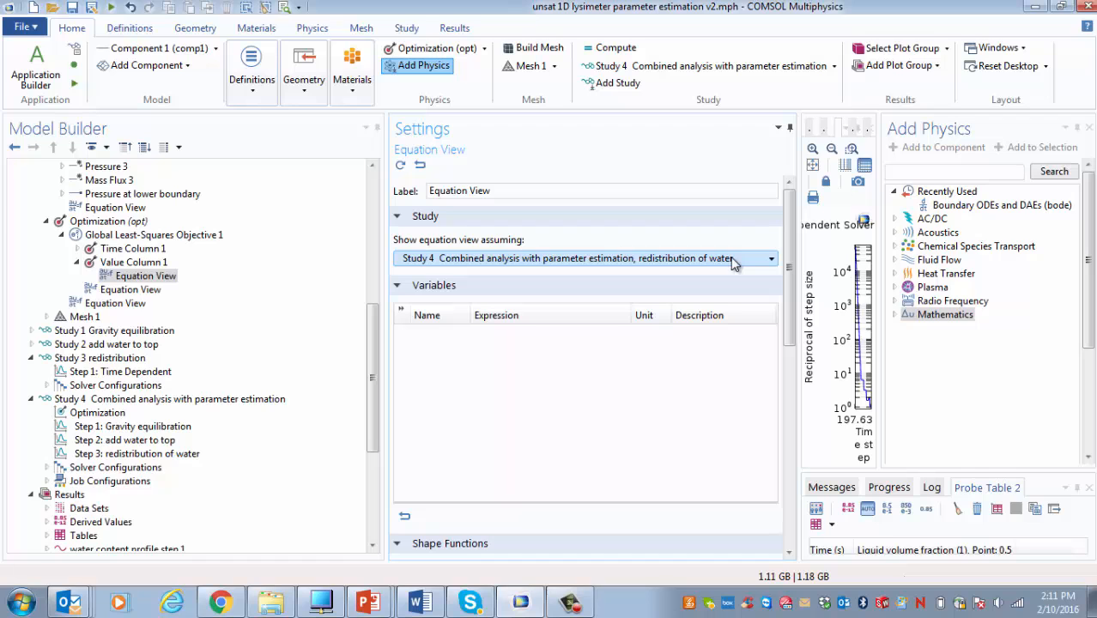
Step: Review the objective functions, control parameters and constraints in Study 4's Optimization settings
drag(371, 400, 384, 434)
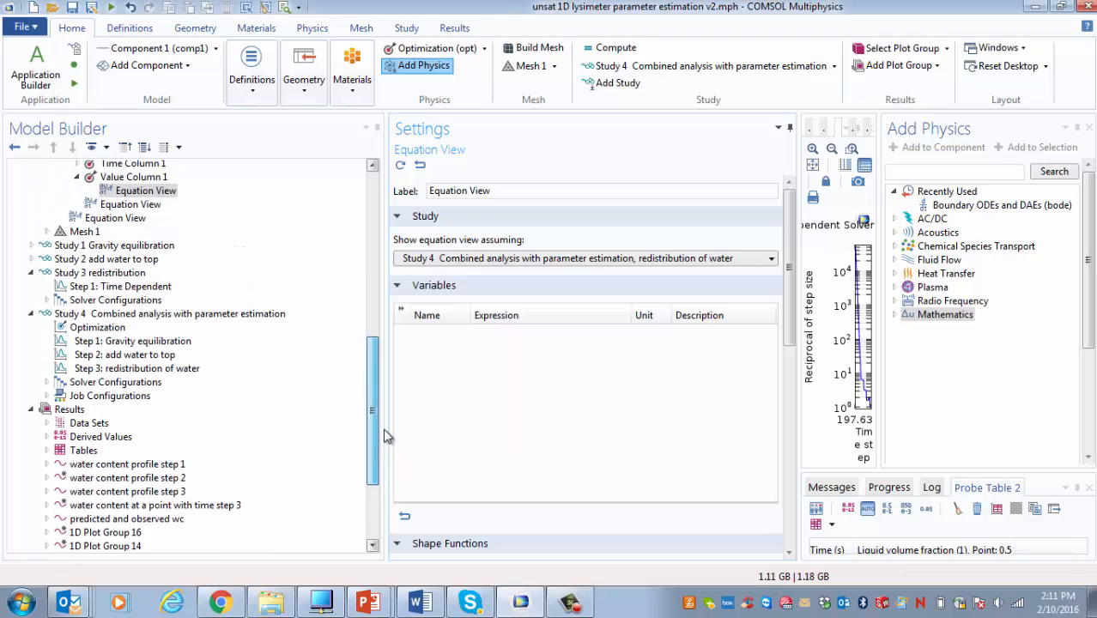
click(98, 327)
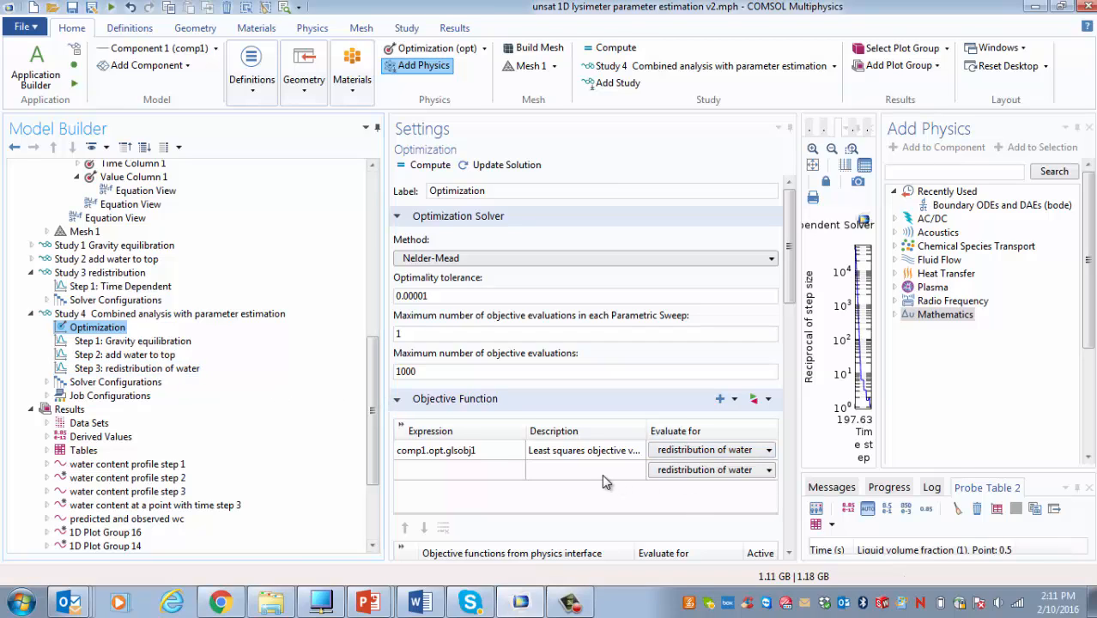
drag(790, 267, 807, 345)
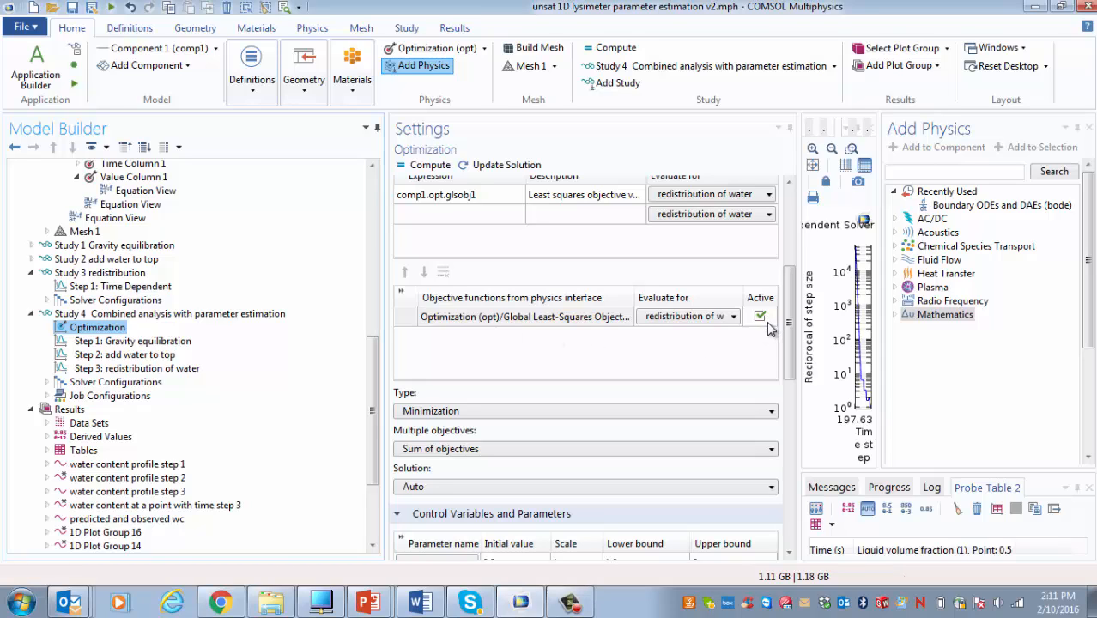
drag(792, 318, 808, 425)
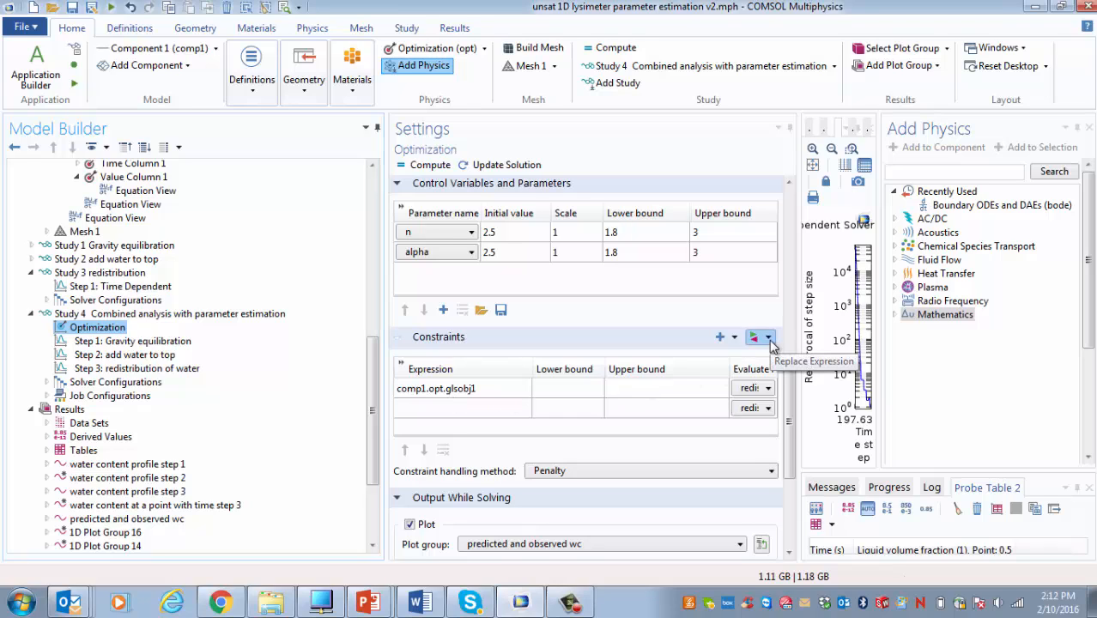
Step: Look up the Optimization variables available for the constraint expression and review the Output While Solving options
click(770, 340)
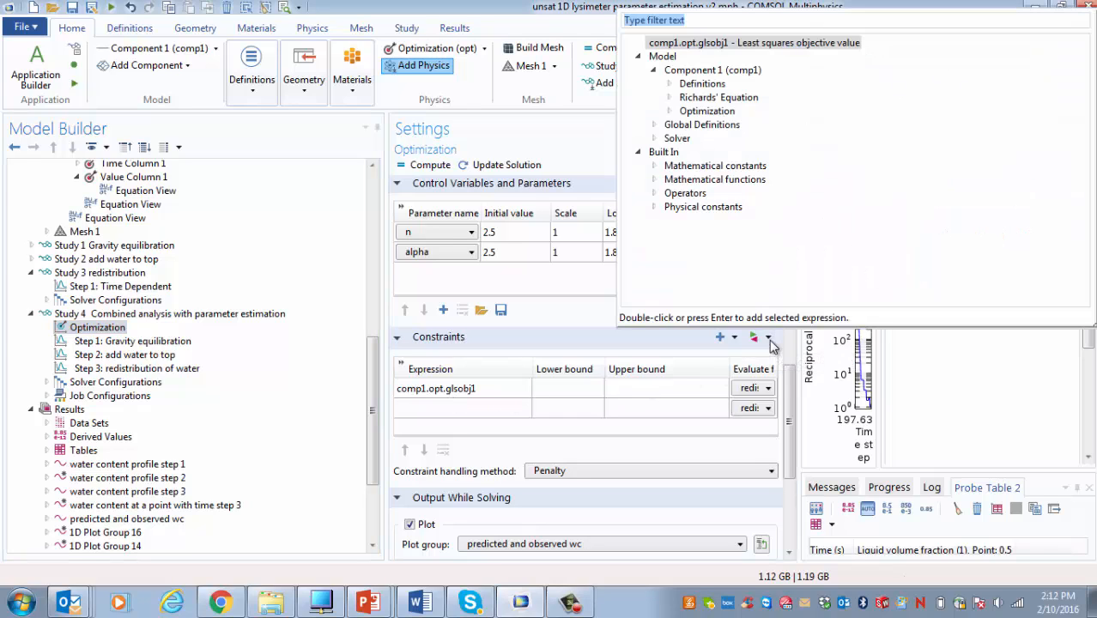
double_click(687, 113)
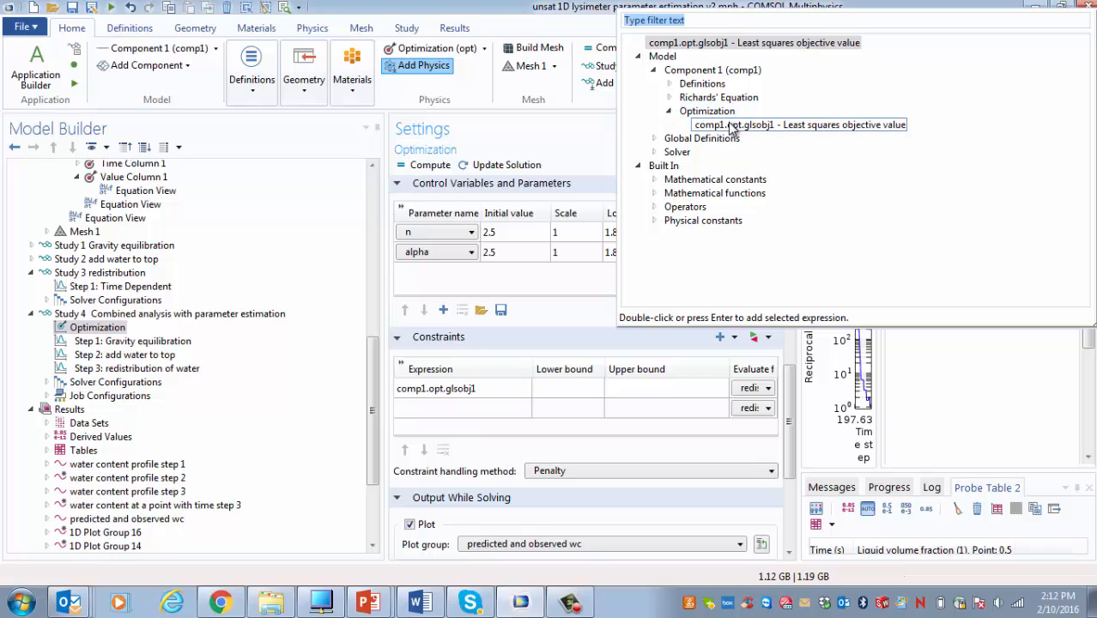
click(660, 377)
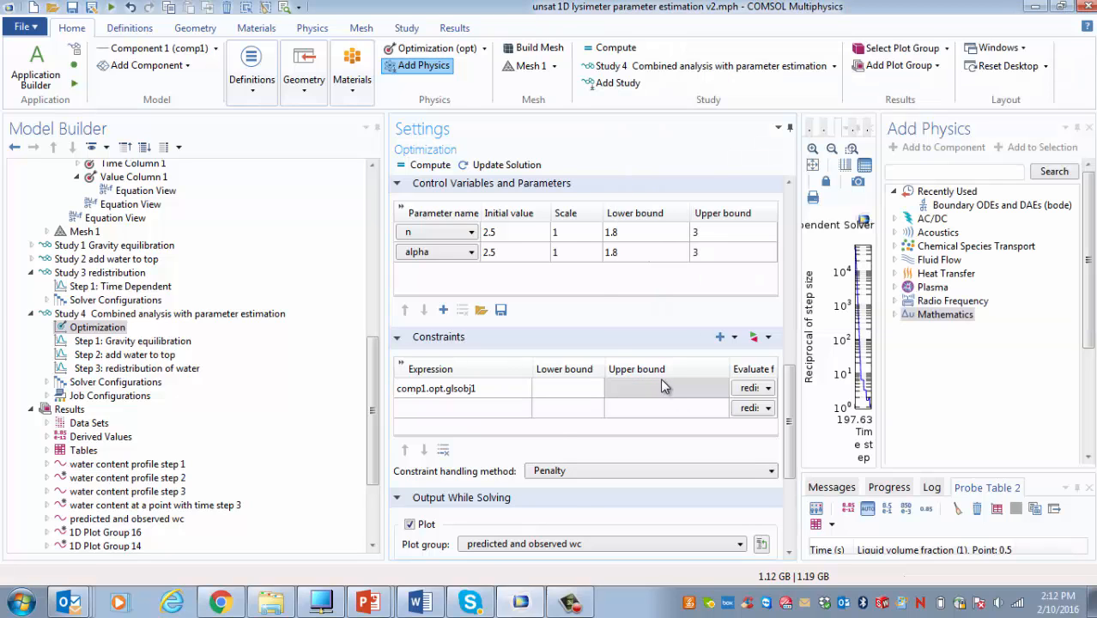
scroll(660, 378, down, 3)
scroll(661, 387, down, 3)
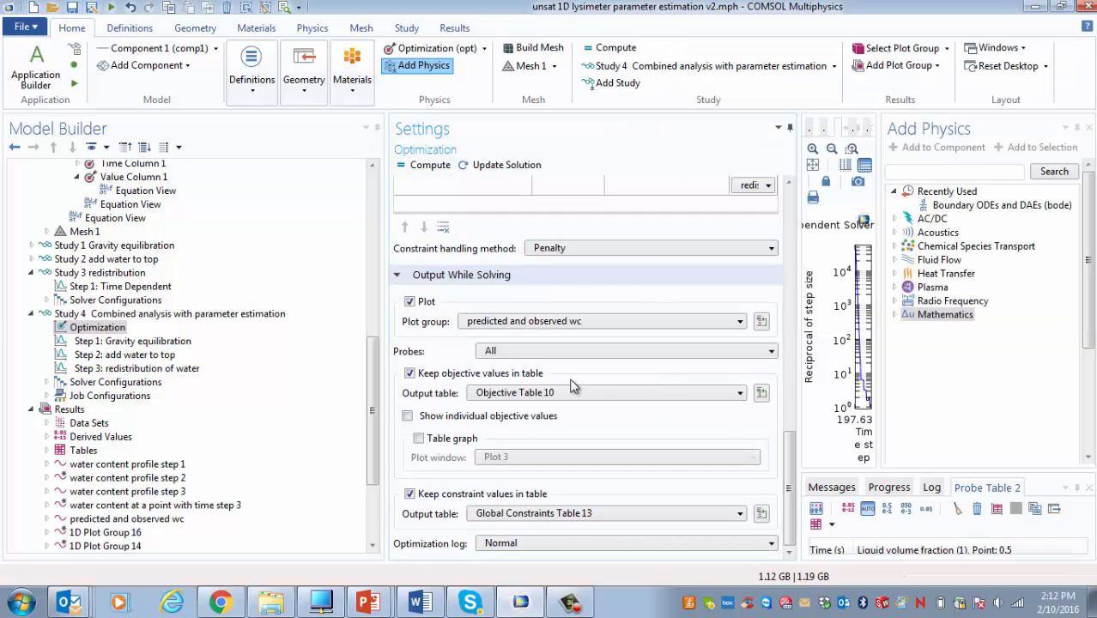
Step: Compute Study 4 Combined analysis with parameter estimation and widen the graphics area to watch the plot
click(119, 314)
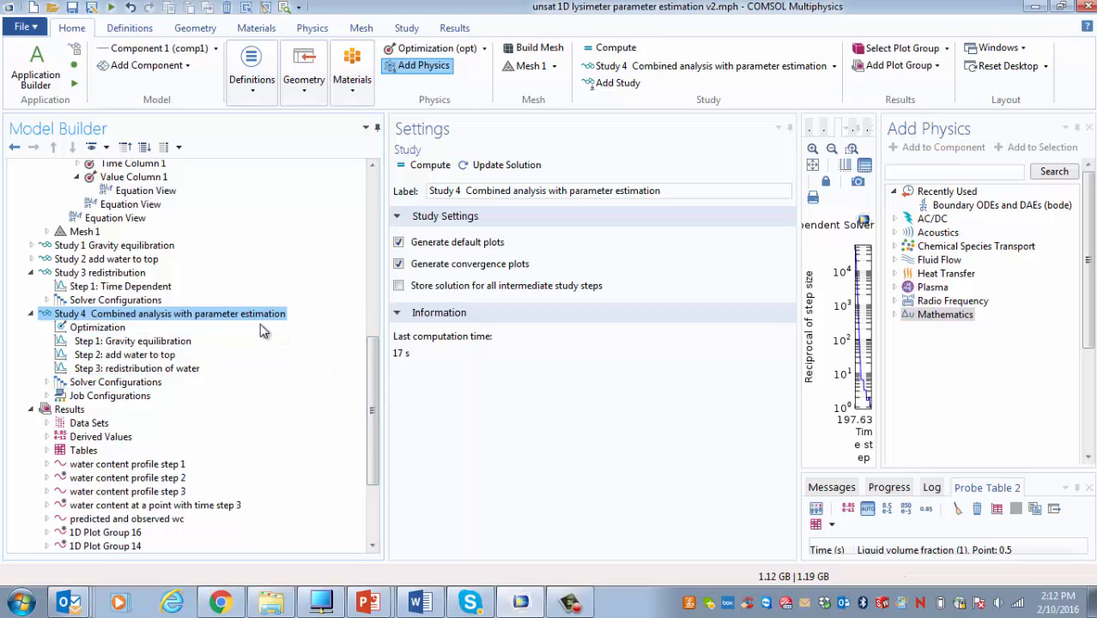
click(423, 165)
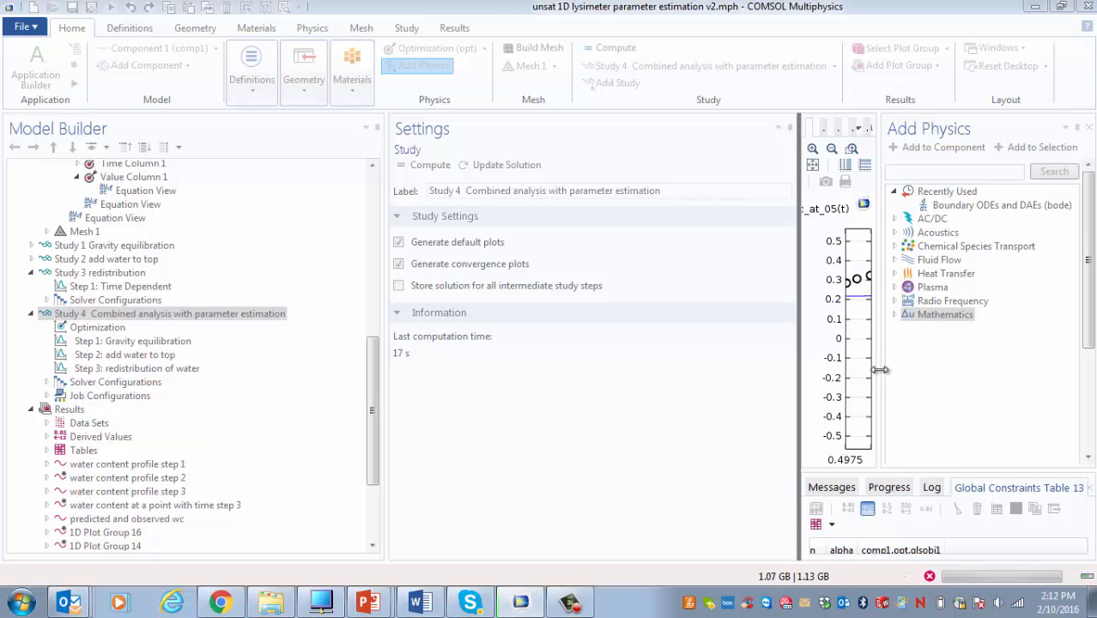
drag(880, 369, 1046, 384)
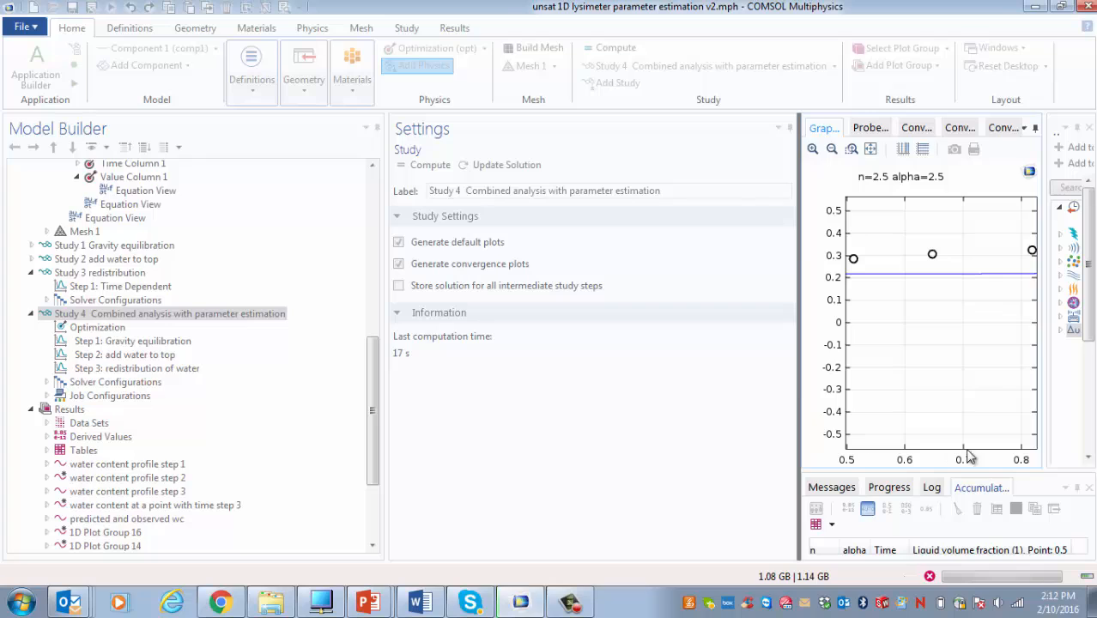
drag(1048, 442, 1091, 435)
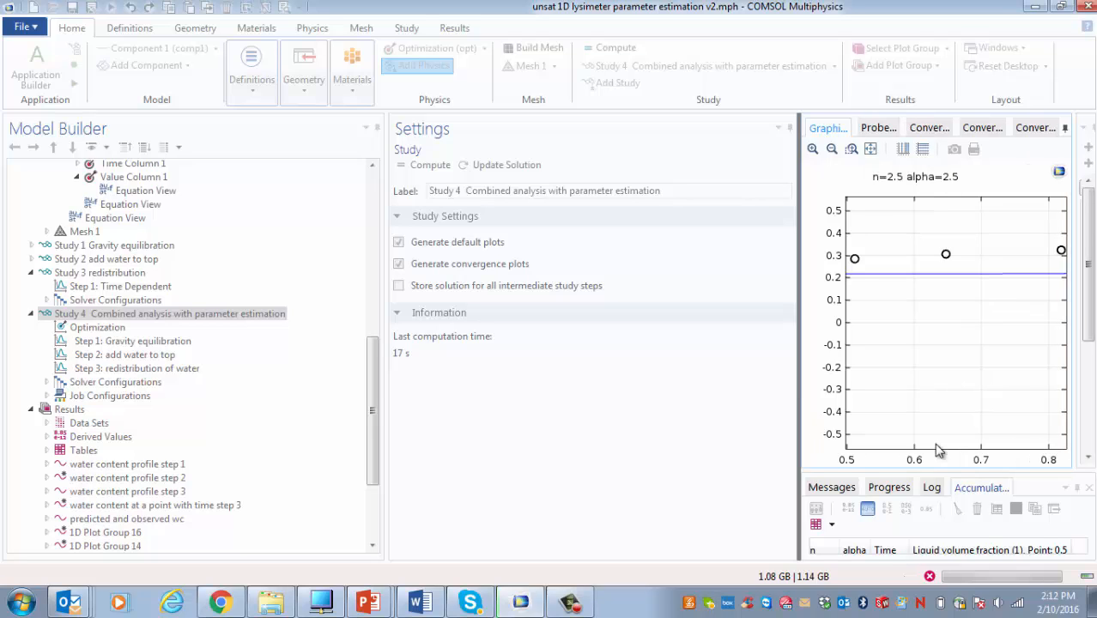
Step: Cancel the running optimization of Study 4 and dismiss the error message
click(932, 577)
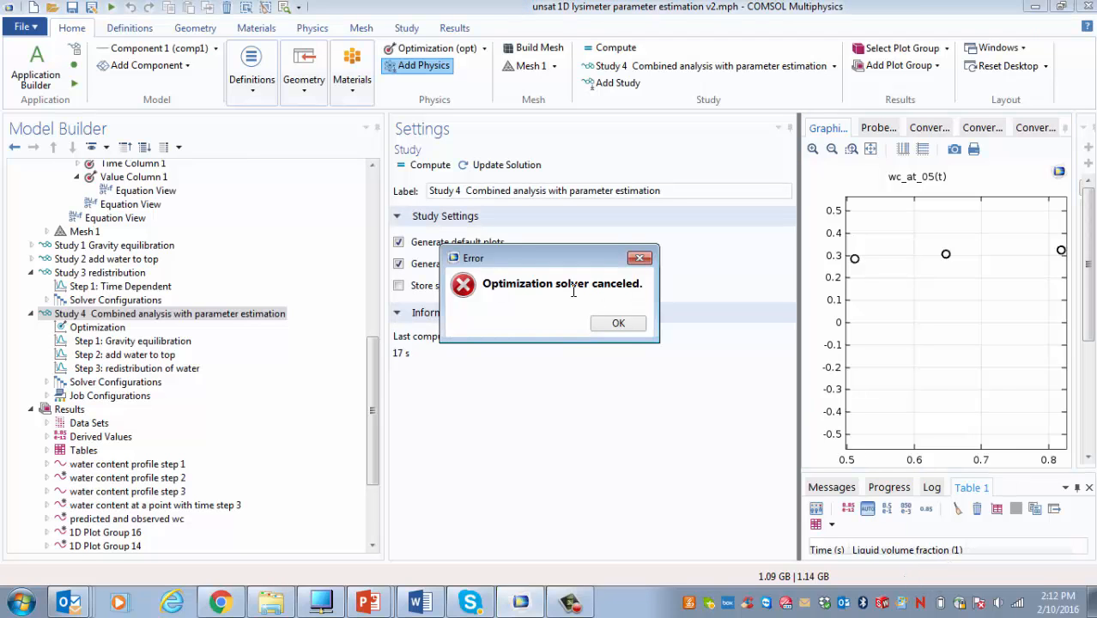
click(624, 324)
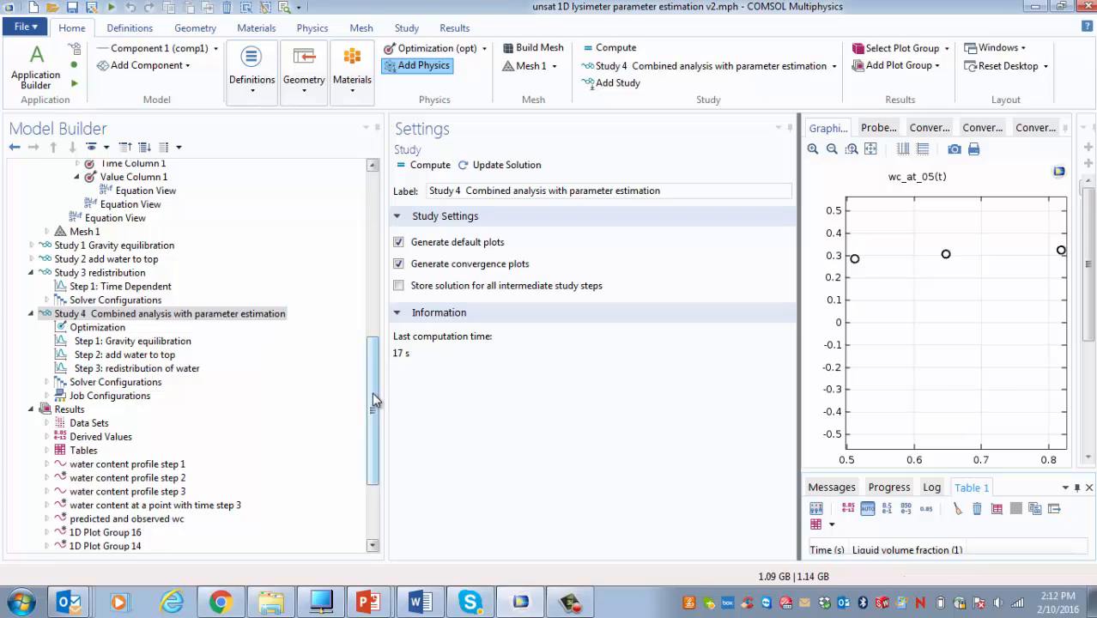
mouse_move(375, 400)
mouse_down()
mouse_move(374, 386)
mouse_move(373, 396)
mouse_up()
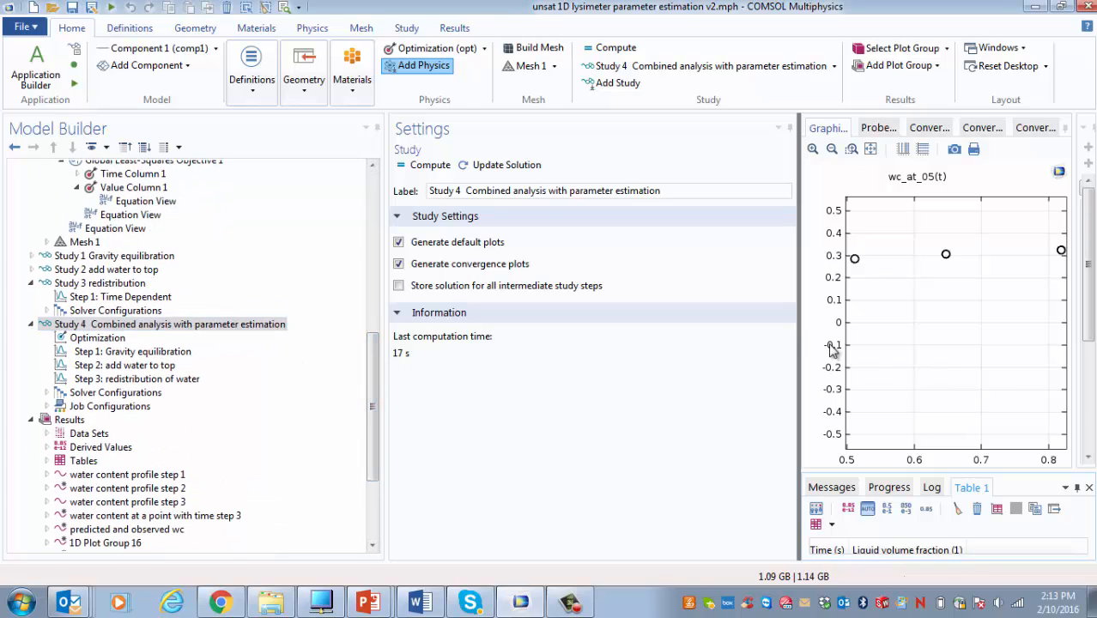
click(704, 412)
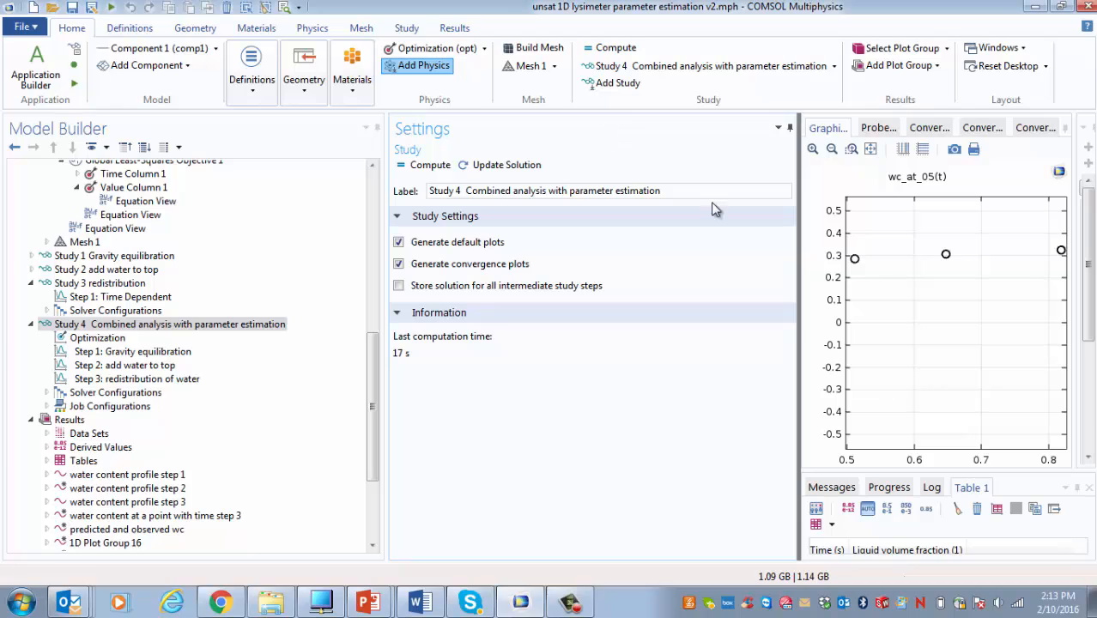
Step: Close the Add Physics window and narrow the Model Builder pane to rearrange the space around the plot
click(800, 431)
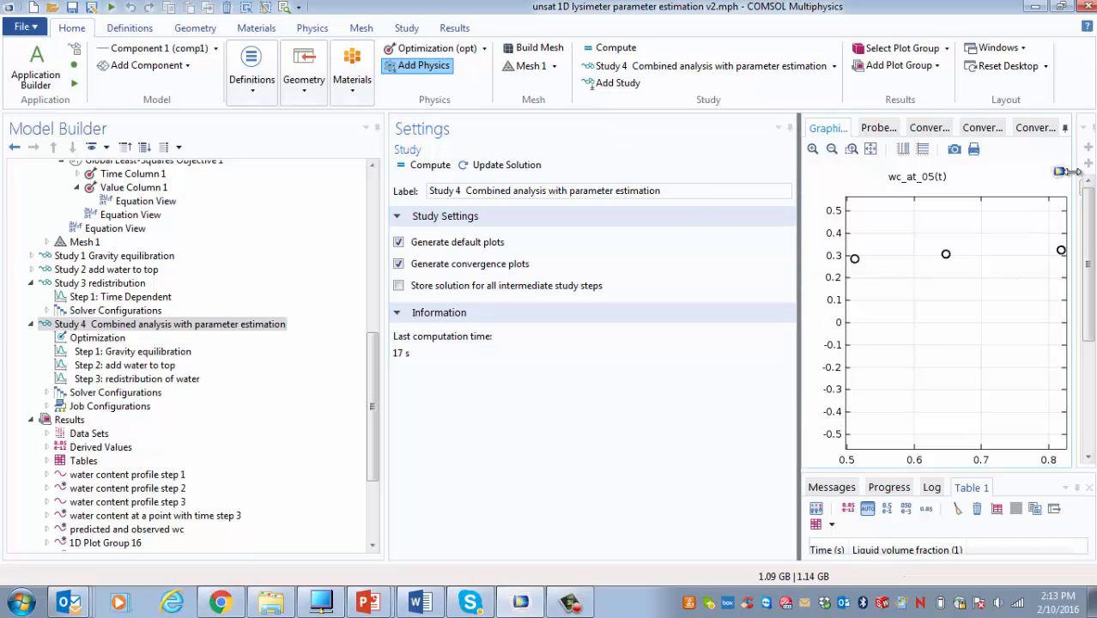
drag(1073, 169, 922, 170)
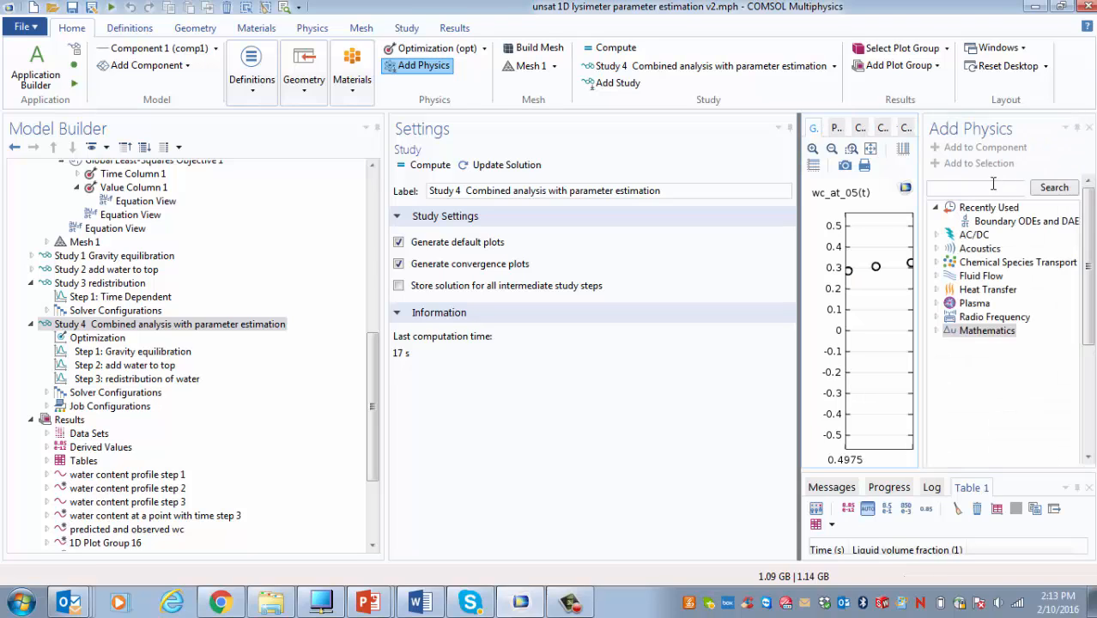
click(1089, 128)
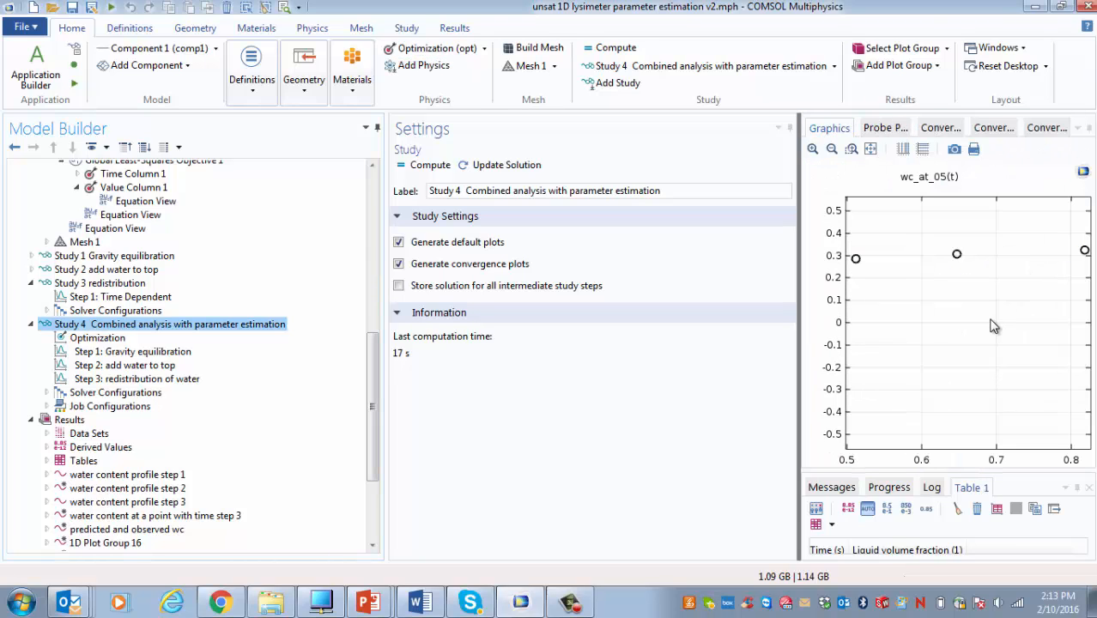
click(674, 366)
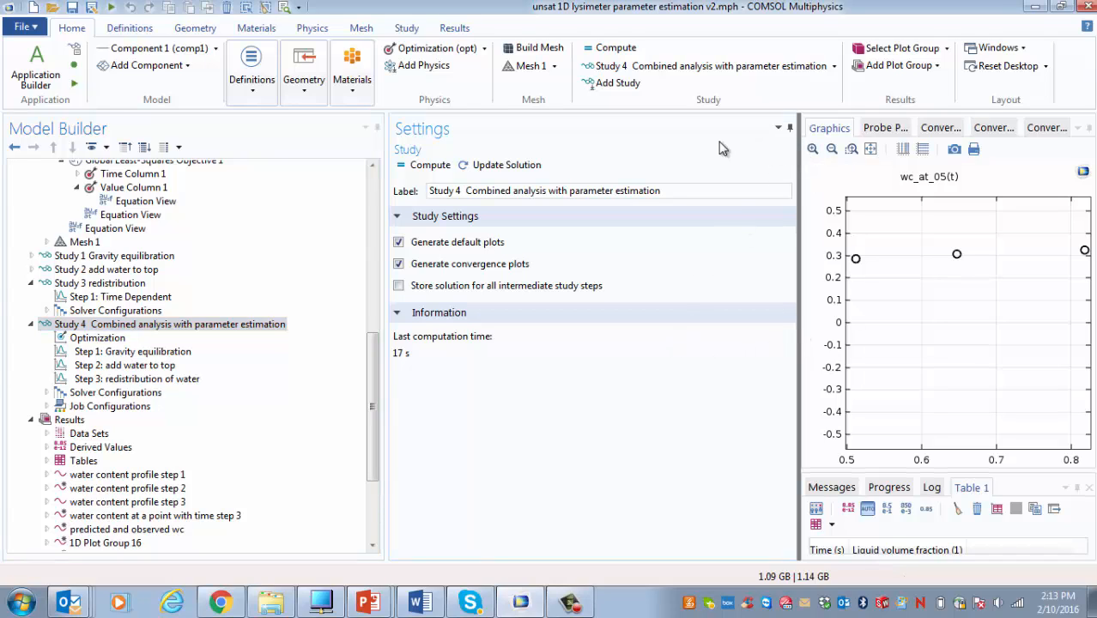
drag(386, 151, 331, 150)
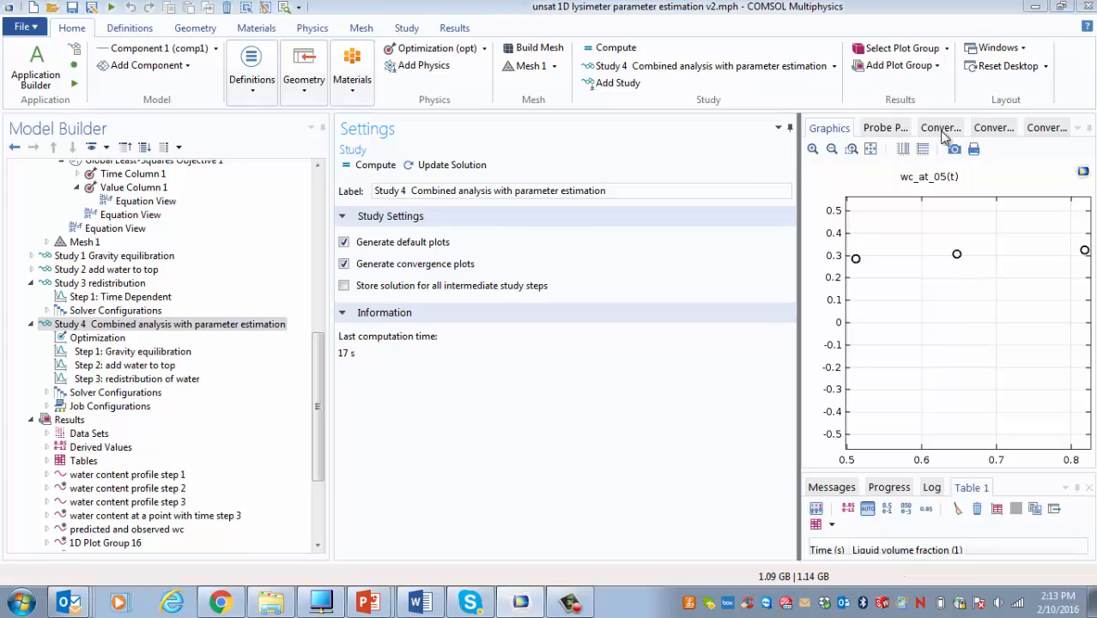
click(19, 27)
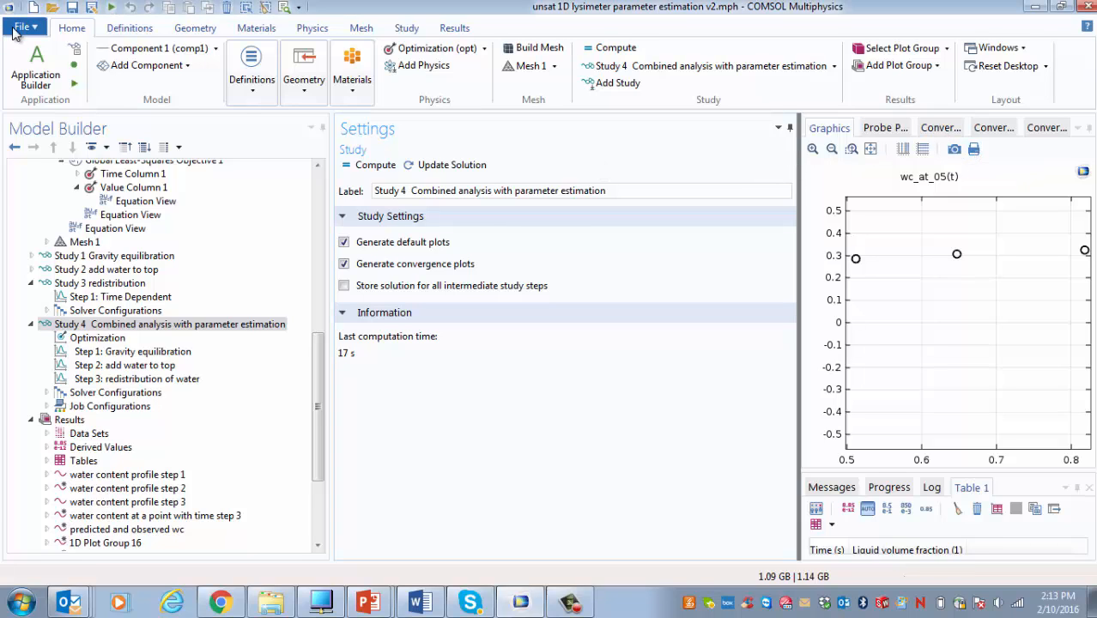
click(13, 31)
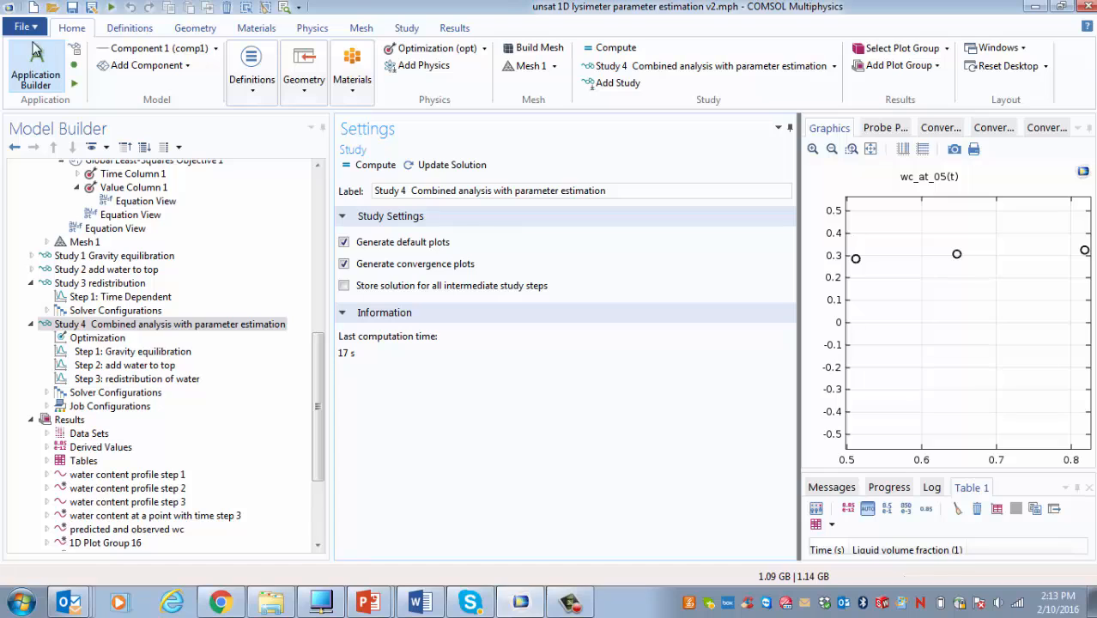
click(32, 31)
click(72, 33)
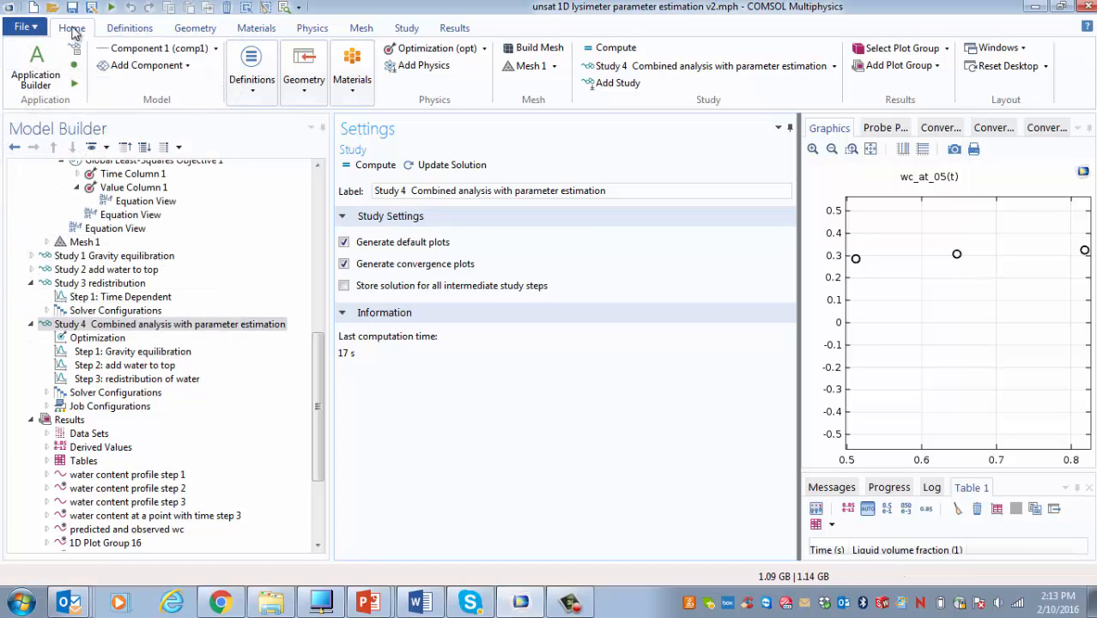
Step: Reset the desktop layout and slightly widen the graphics area
click(1011, 67)
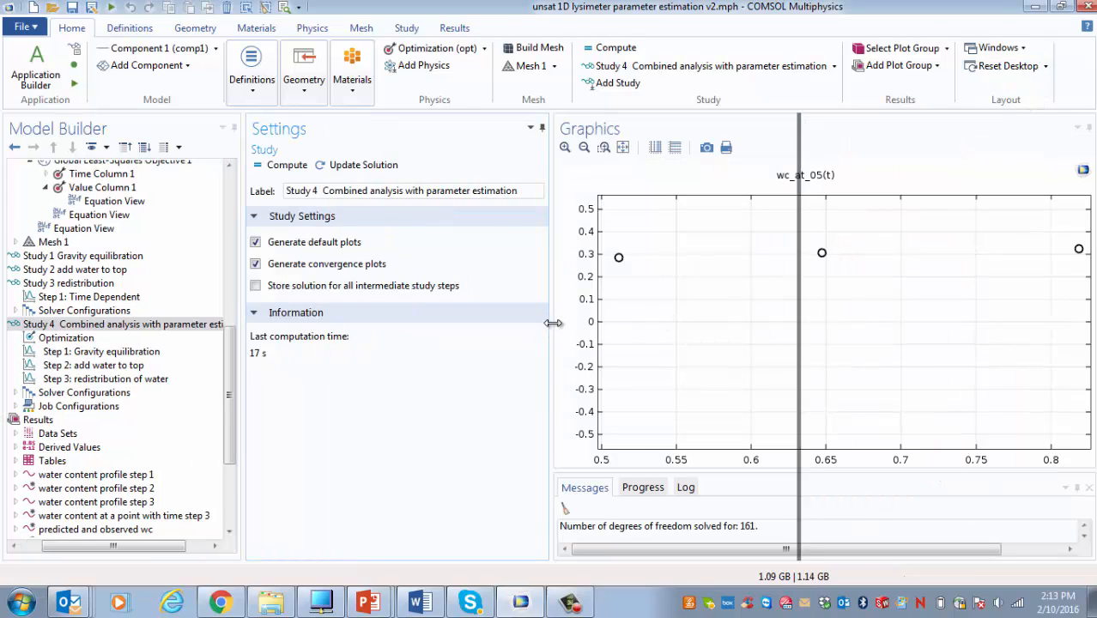
drag(553, 323, 546, 323)
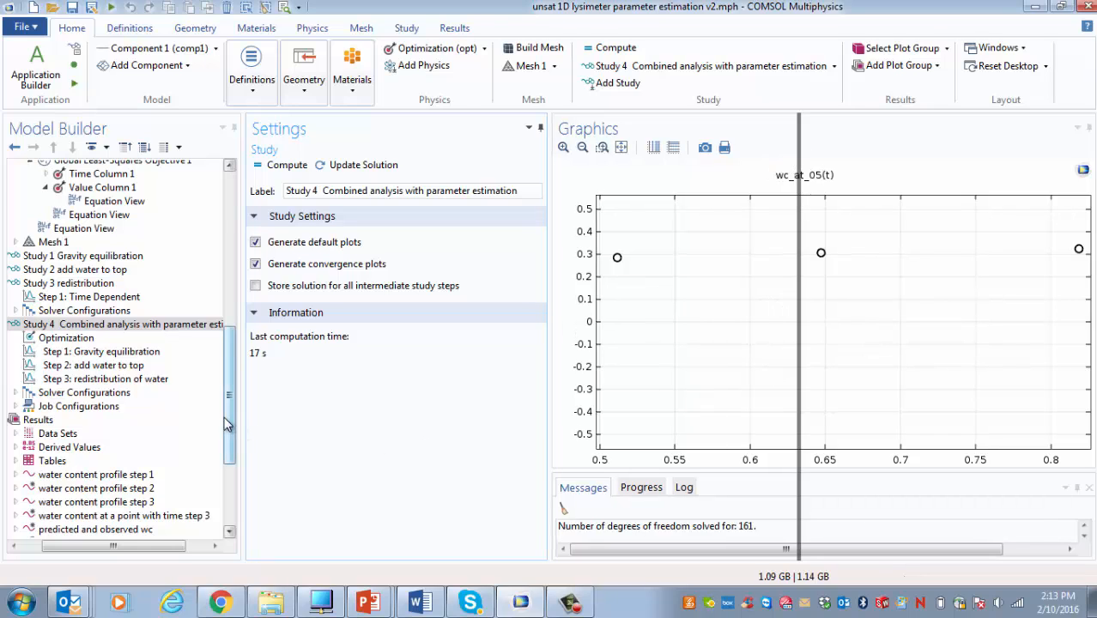
Step: Display the "predicted and observed wc" plot group from the results and fit its graph to the full data extents
drag(227, 421, 227, 525)
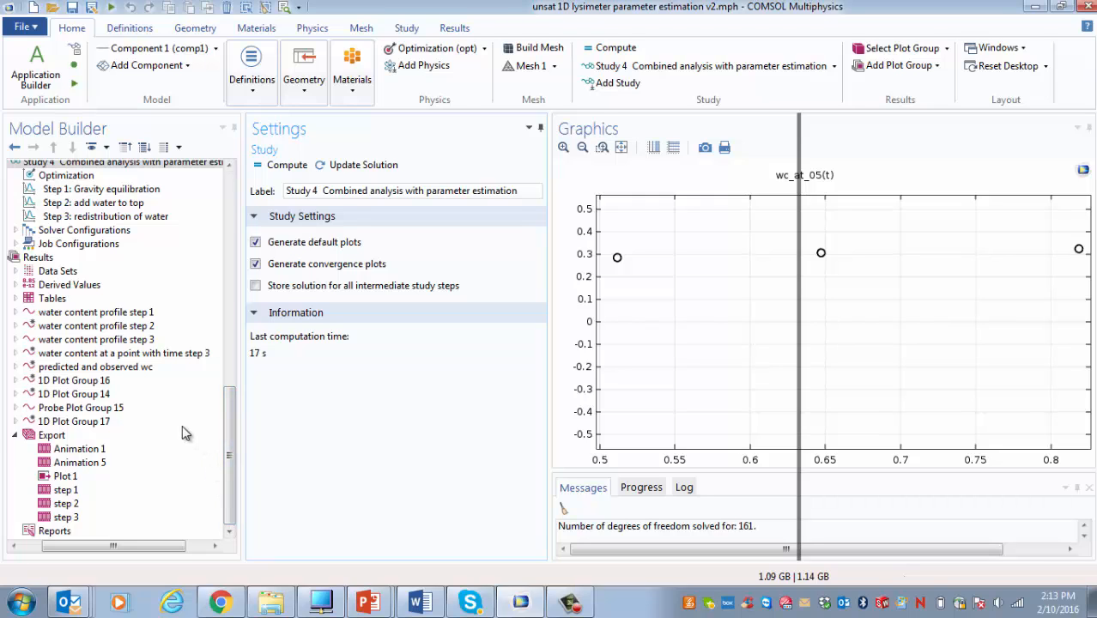
click(131, 371)
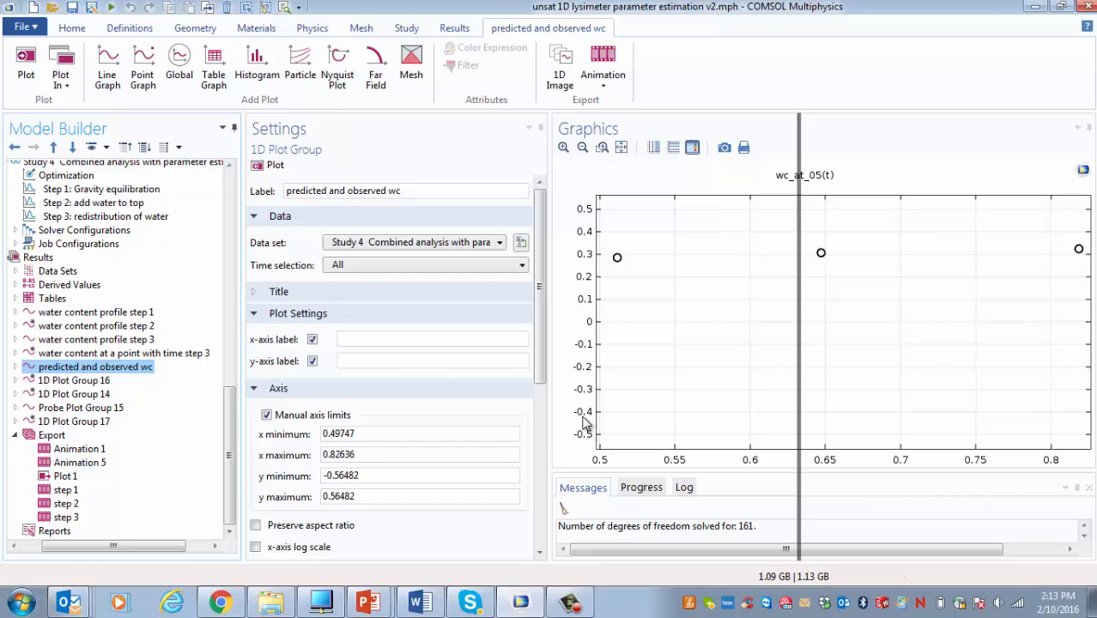
click(622, 148)
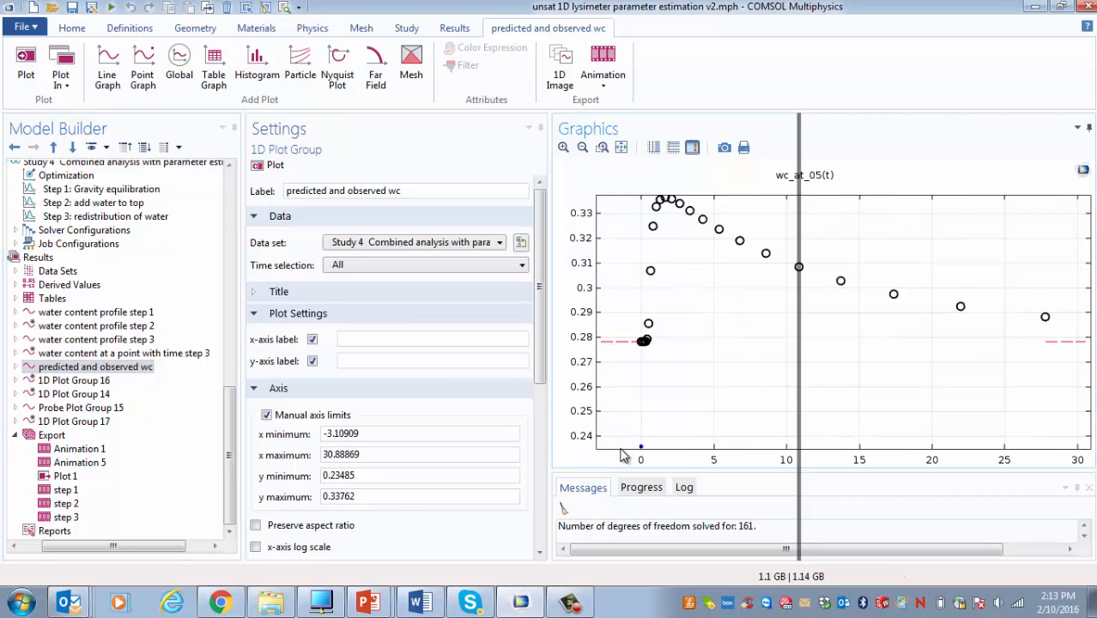
Step: Compute Study 4 Combined analysis with parameter estimation again with the predicted and observed water content plot in view
drag(230, 474, 226, 418)
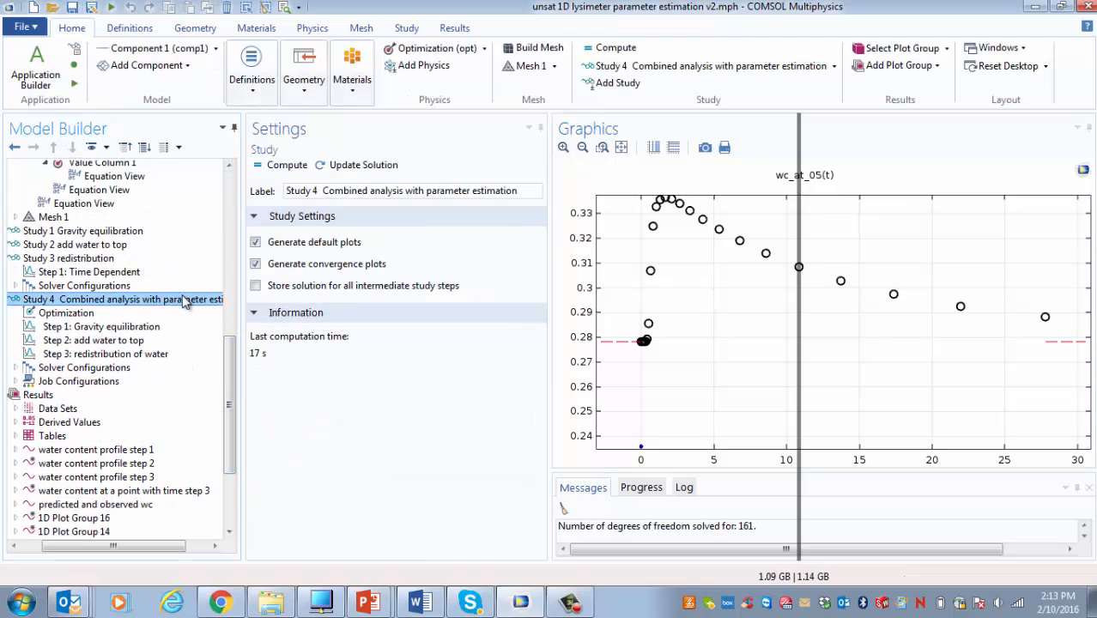
click(184, 298)
click(283, 165)
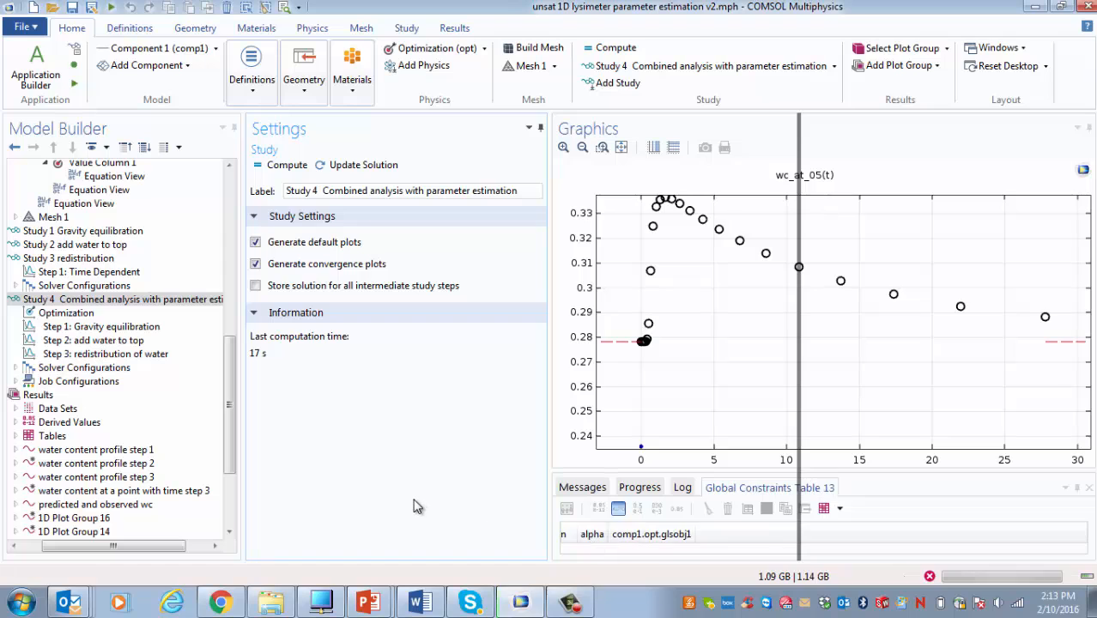